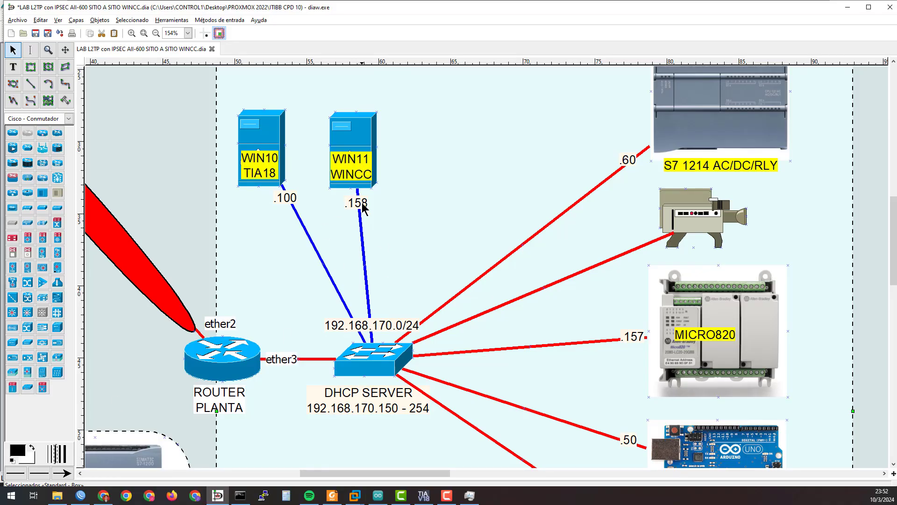
Move the .158 address label up closer to the WIN11 WINCC computer in the network diagram
{"action": "left_click_drag", "start_coordinate": [363, 208], "coordinate": [364, 203]}
Switch to the WinCC machine and ping 192.168.170.50 from its command prompt
{"action": "left_click", "coordinate": [847, 7]}
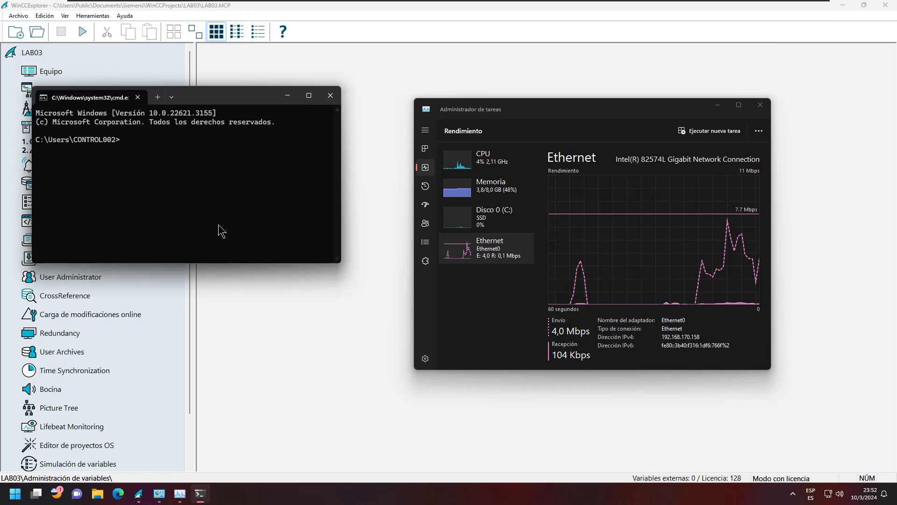
{"action": "type", "text": "ng "}
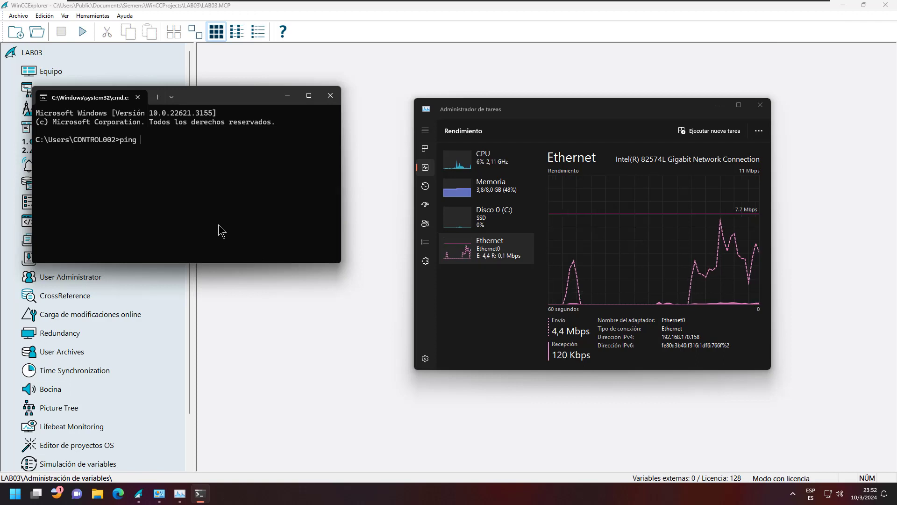
{"action": "type", "text": "192.168.17"}
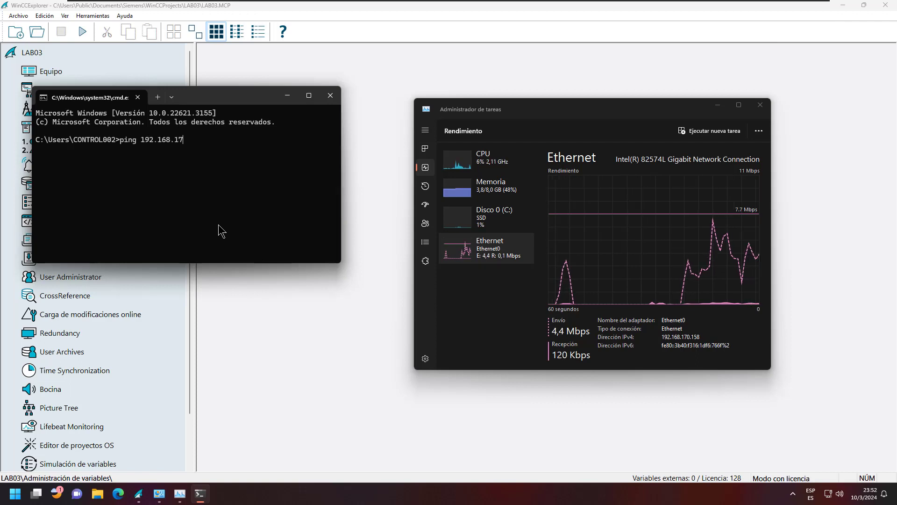
{"action": "type", "text": "0.50"}
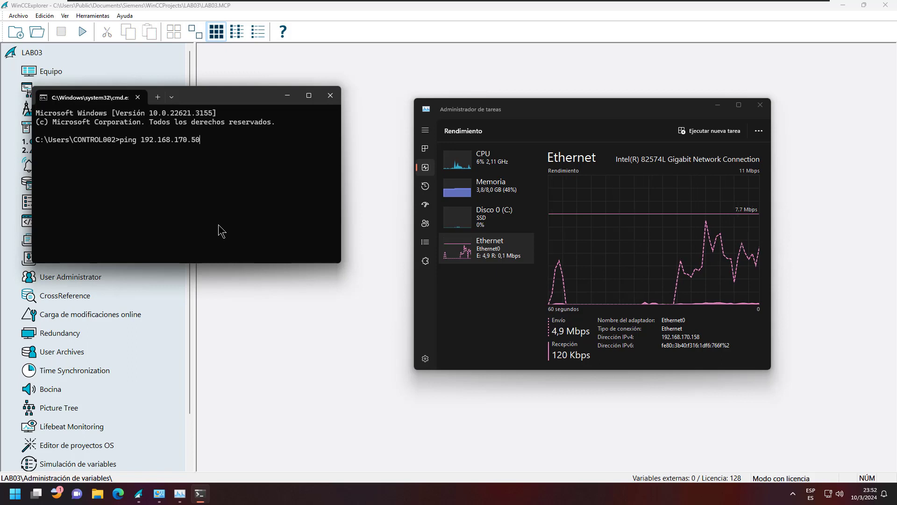
{"action": "key", "text": "Return"}
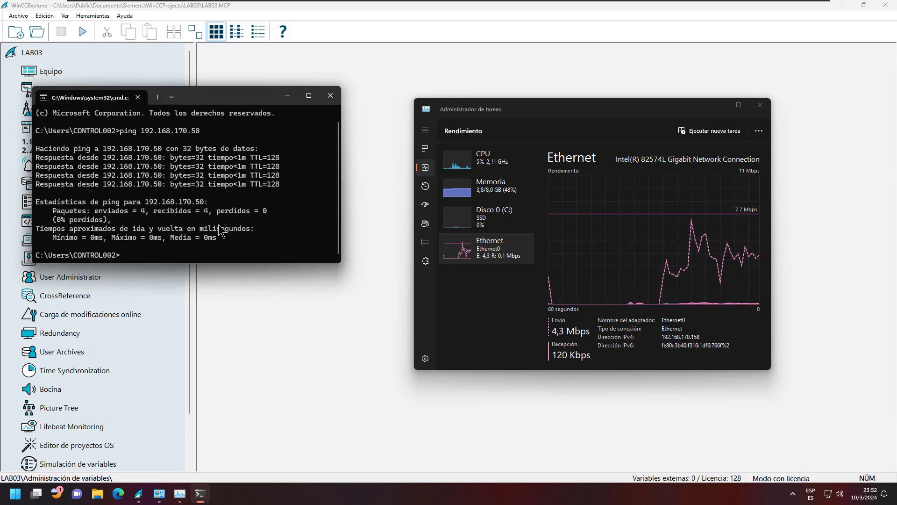
Ping the S7 1214 PLC at 192.168.170.60 from the command prompt
{"action": "key", "text": "Up"}
{"action": "key", "text": "BackSpace"}
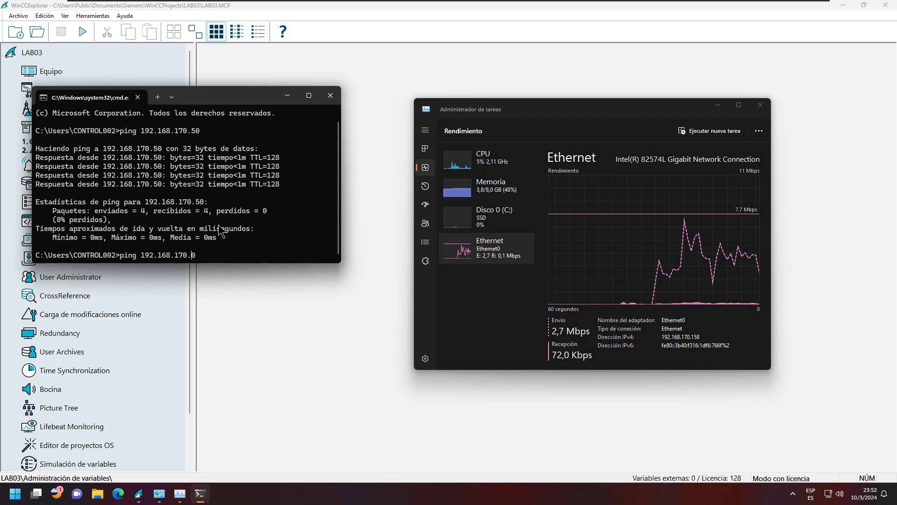
{"action": "type", "text": "6"}
{"action": "key", "text": "Return"}
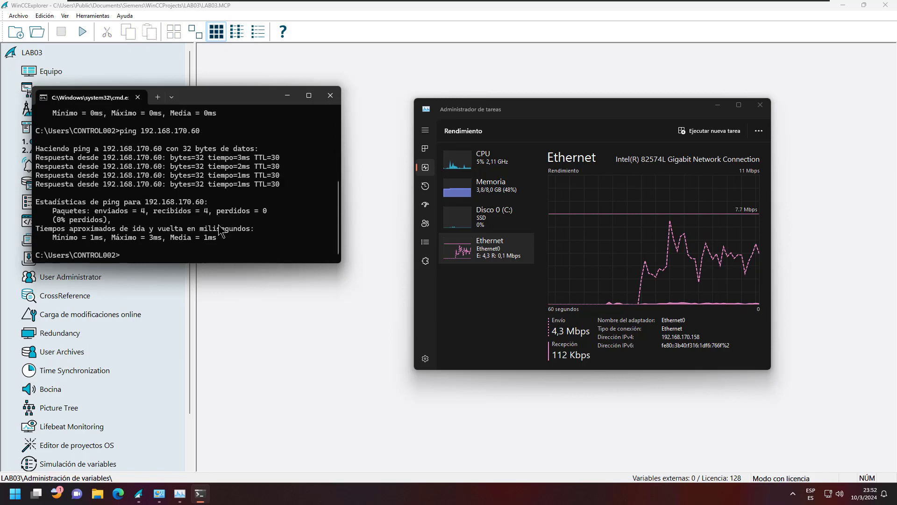
Ping the MICRO820 controller at 192.168.170.157 from the command prompt
{"action": "key", "text": "Up"}
{"action": "key", "text": "Left"}
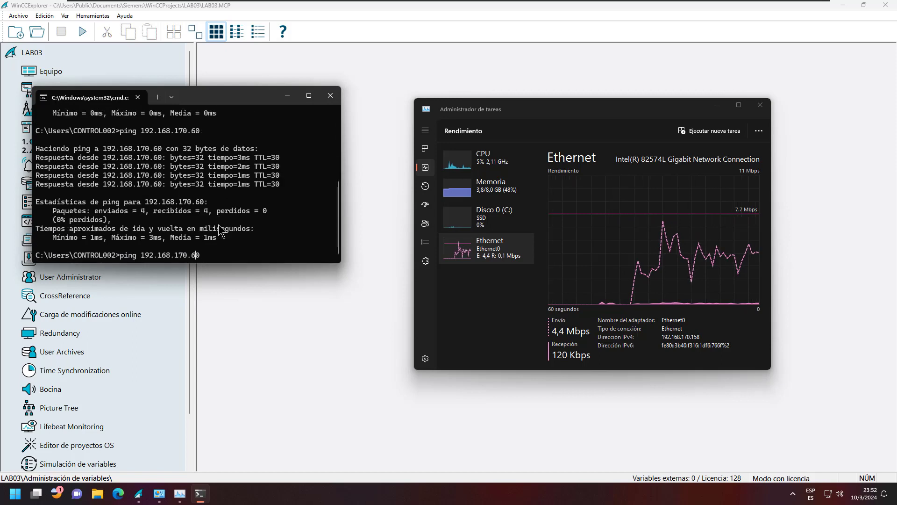
{"action": "key", "text": "BackSpace"}
{"action": "type", "text": "157"}
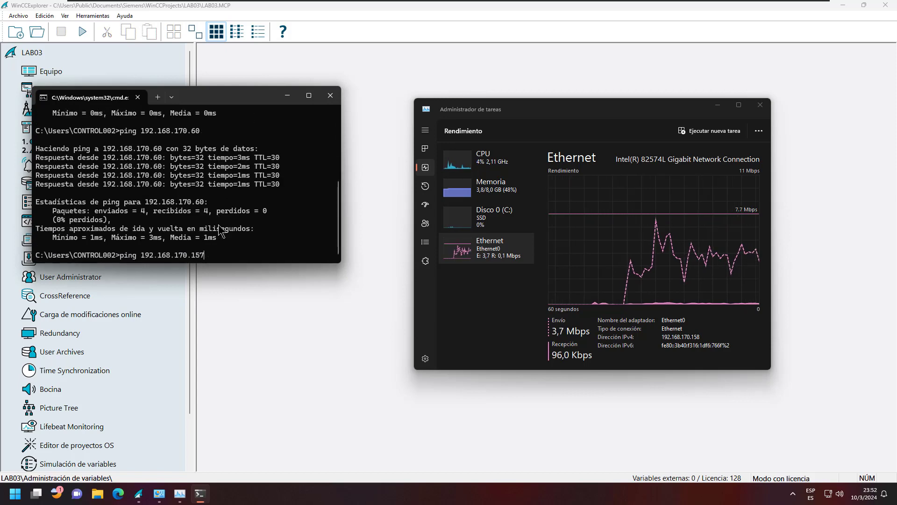
{"action": "key", "text": "Return"}
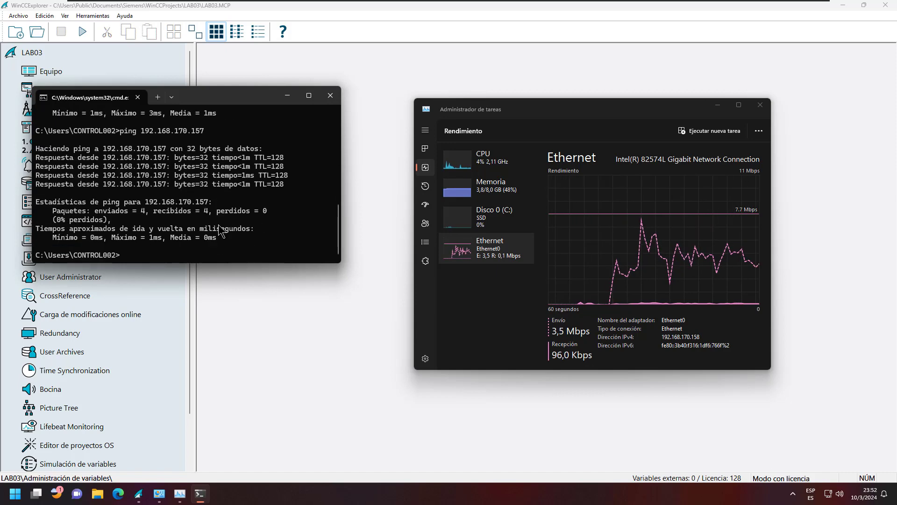
Switch back to the Dia network diagram and examine the plant devices' connections and addresses at 130% zoom
{"action": "left_click", "coordinate": [288, 330]}
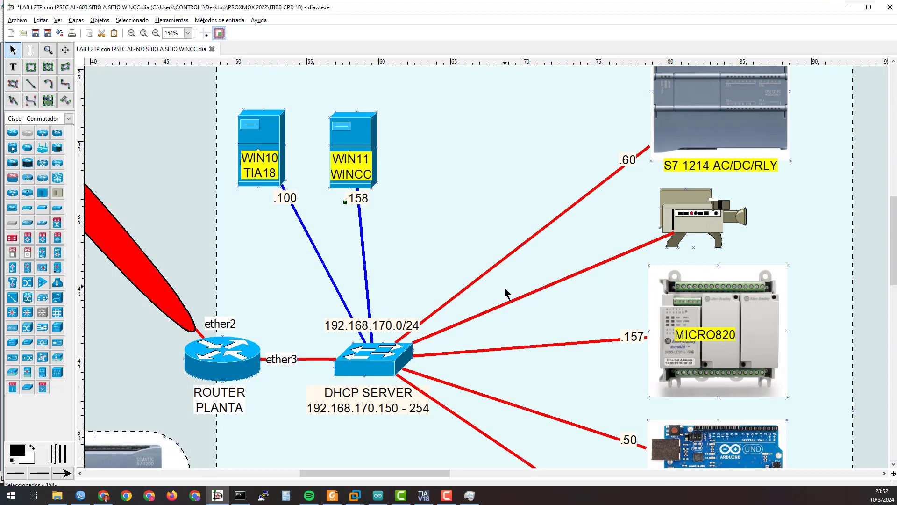
{"action": "scroll", "coordinate": [502, 292], "scroll_direction": "down", "scroll_amount": 3}
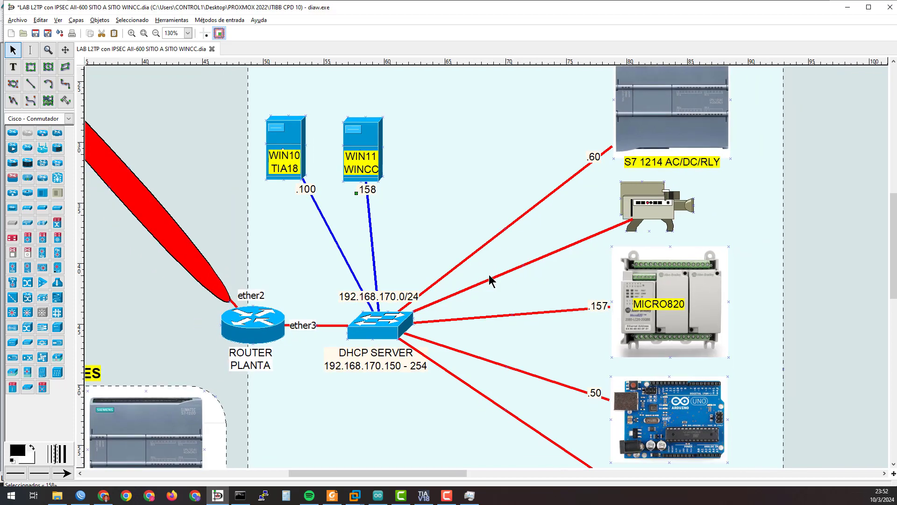
{"action": "left_click_drag", "start_coordinate": [531, 298], "coordinate": [511, 294]}
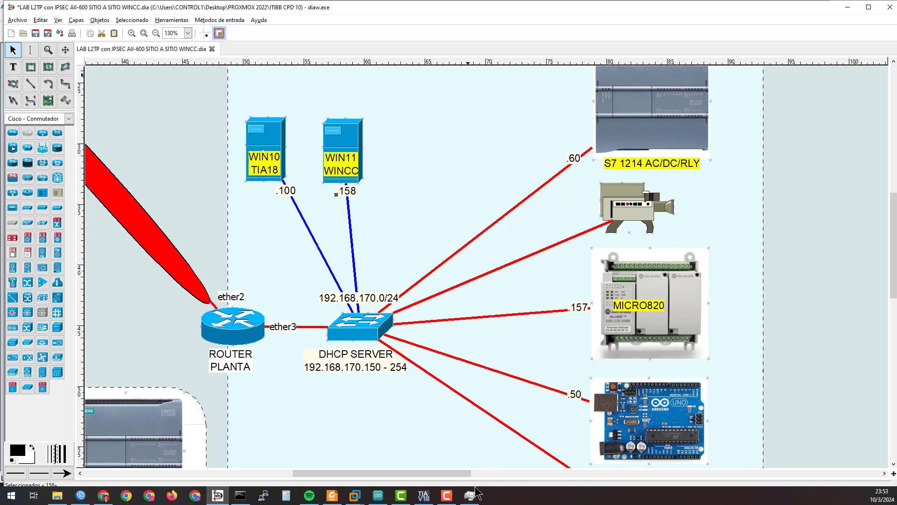
Switch to TIA Portal, open MOTORFC [FC2] and expand its segments MOTOR1, MOTOR2 and MOTOR3
{"action": "left_click", "coordinate": [422, 497]}
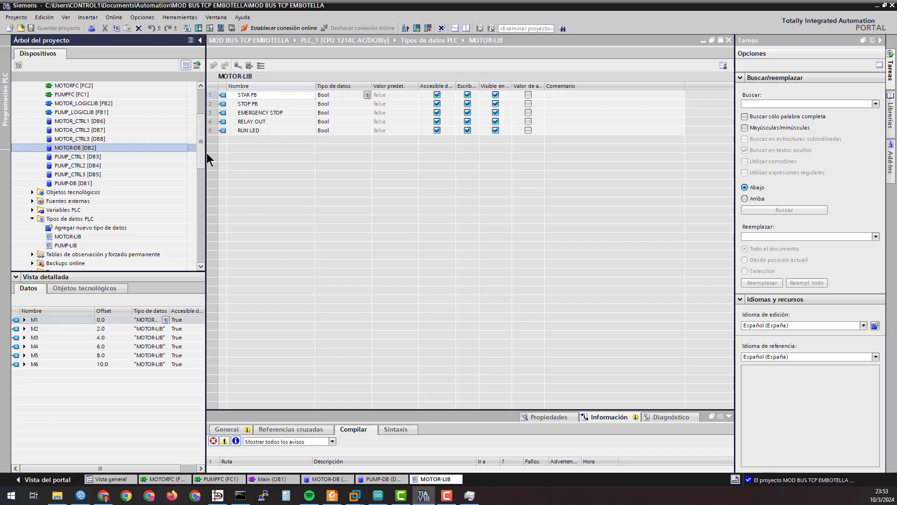
{"action": "left_click_drag", "start_coordinate": [202, 154], "coordinate": [209, 100]}
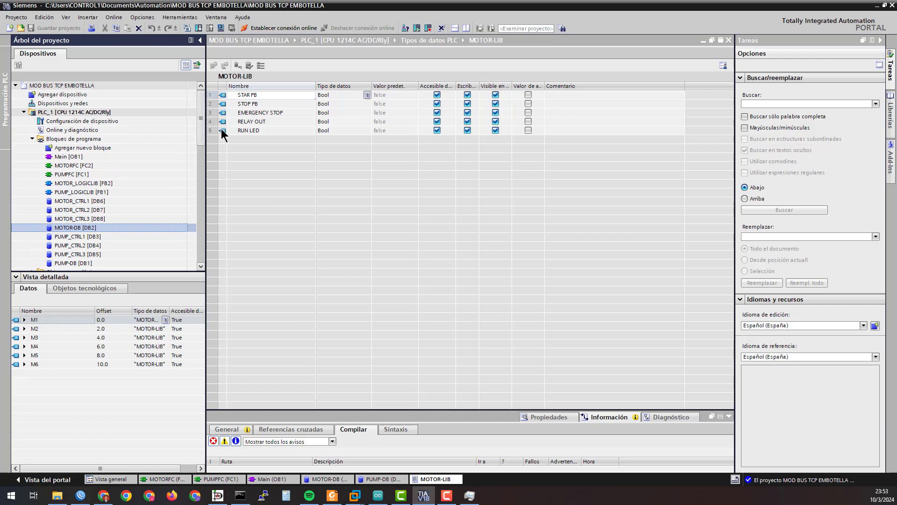
{"action": "double_click", "coordinate": [69, 157]}
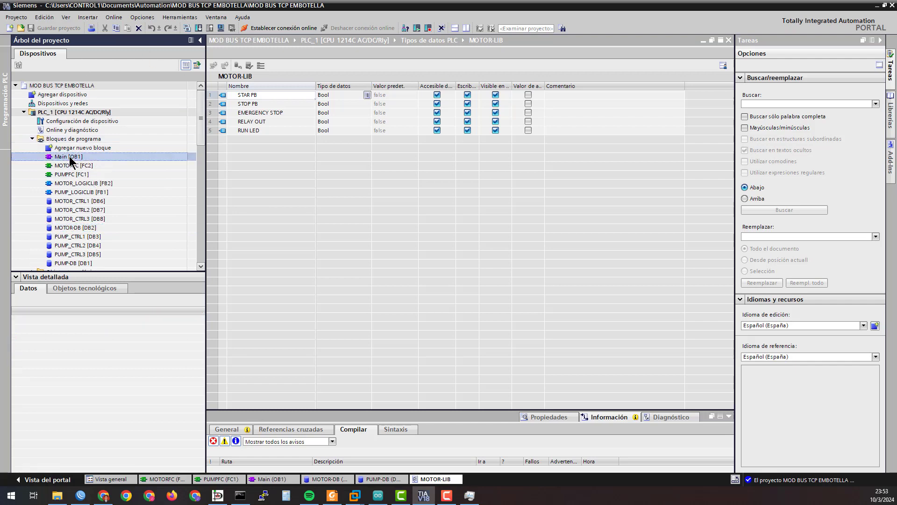
{"action": "double_click", "coordinate": [70, 165]}
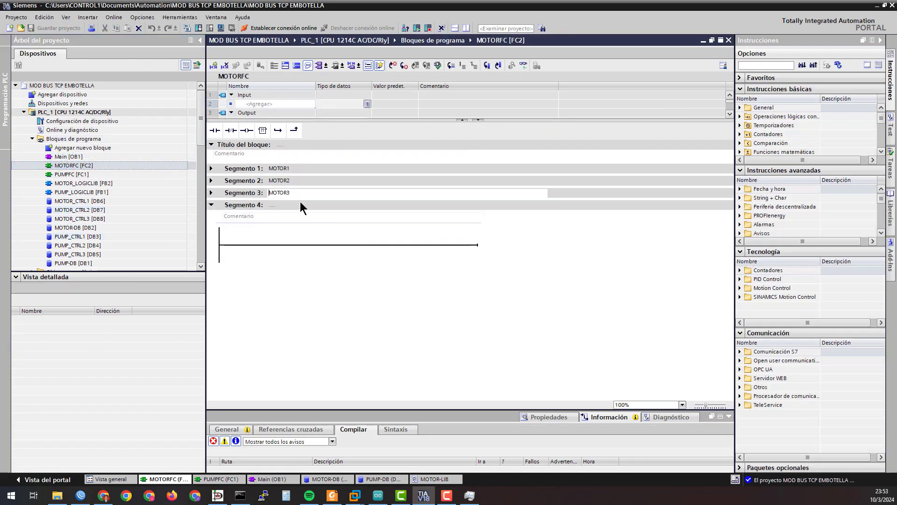
{"action": "left_click", "coordinate": [212, 168]}
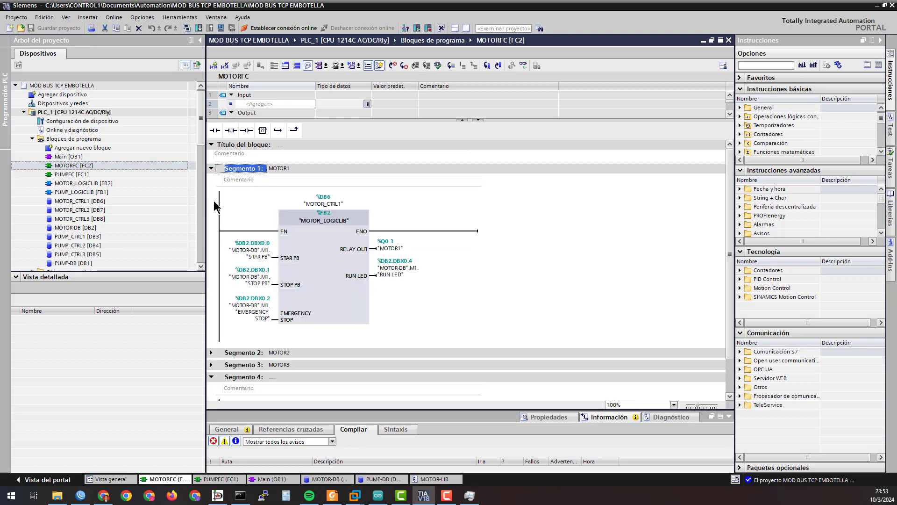
{"action": "left_click", "coordinate": [211, 352]}
{"action": "scroll", "coordinate": [213, 367], "scroll_direction": "down", "scroll_amount": 3}
{"action": "left_click", "coordinate": [211, 368]}
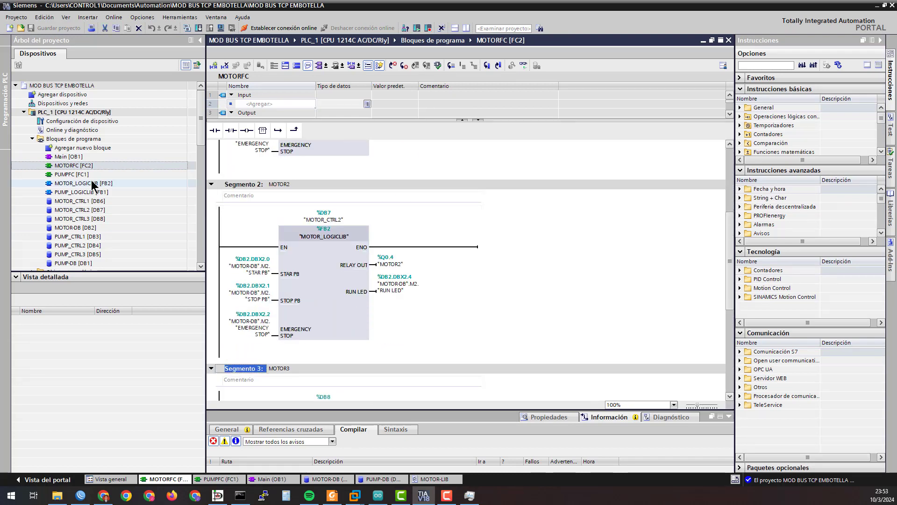
Open MOTOR_LOGICLIB [FB2] and PUMP_LOGICLIB [FB1] to compare their ladder logic, returning to the motor block
{"action": "left_click", "coordinate": [93, 184]}
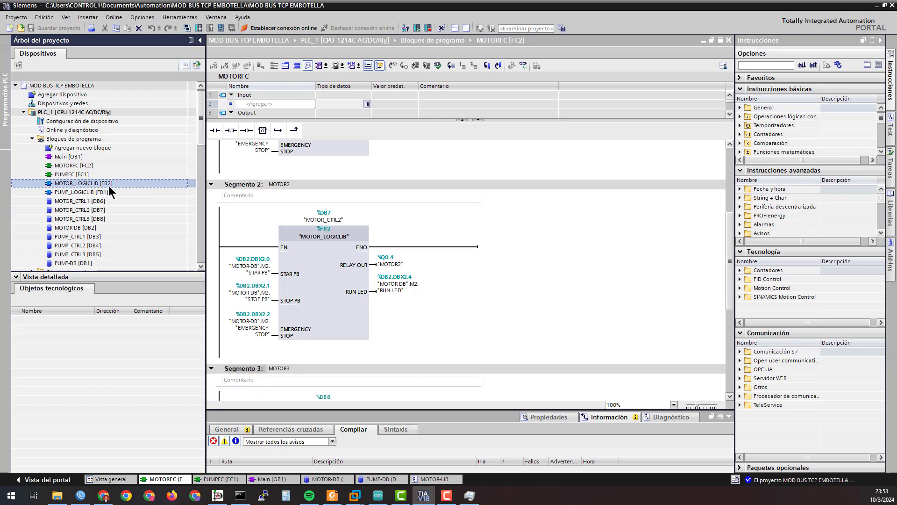
{"action": "double_click", "coordinate": [96, 183]}
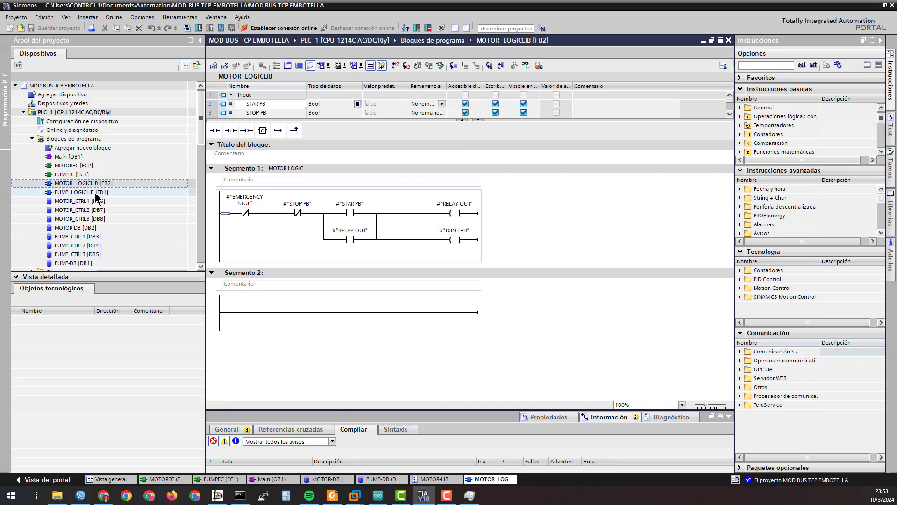
{"action": "double_click", "coordinate": [96, 193]}
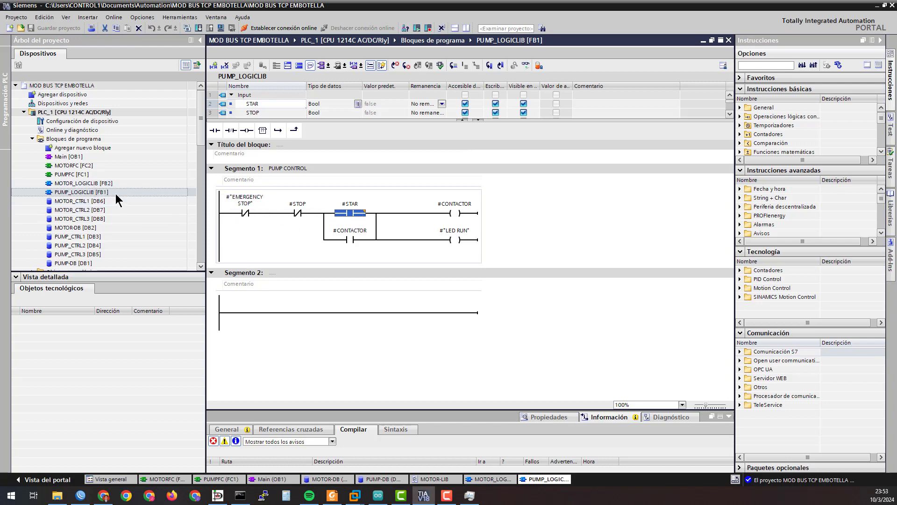
{"action": "double_click", "coordinate": [92, 183]}
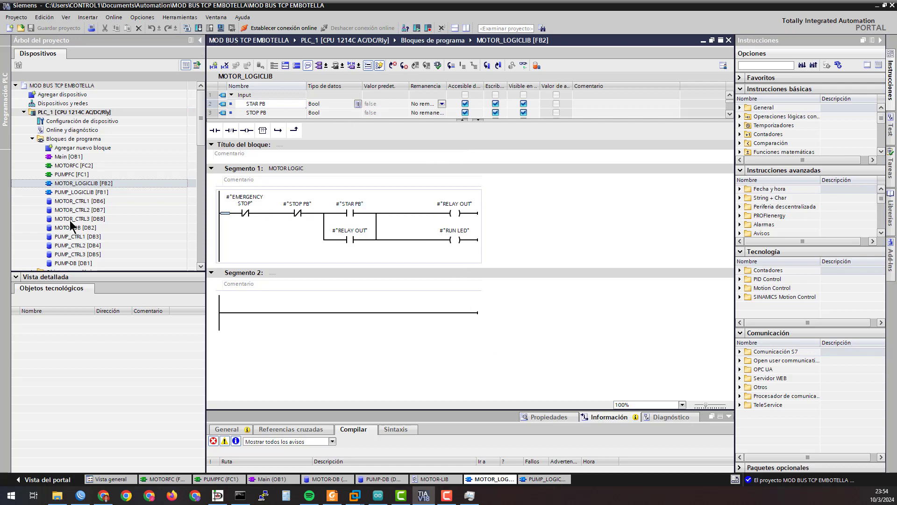
Inspect the tags of MOTOR-DB [DB2] in the detail view and open Main [OB1]
{"action": "left_click", "coordinate": [87, 227]}
{"action": "scroll", "coordinate": [100, 229], "scroll_direction": "down", "scroll_amount": 1}
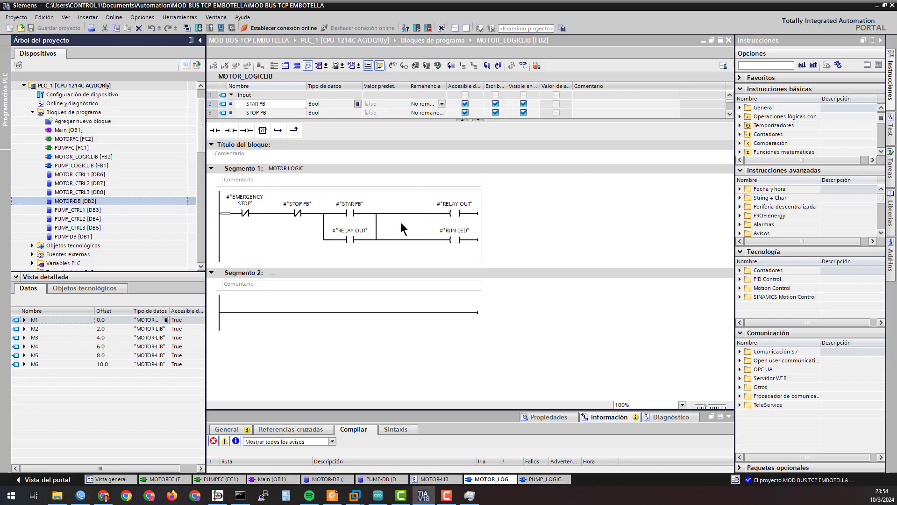
{"action": "double_click", "coordinate": [66, 129]}
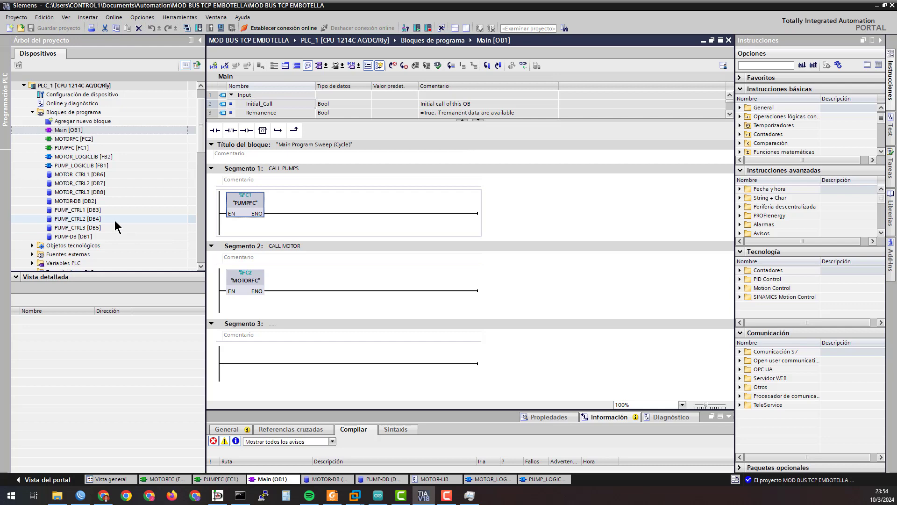
Download the program to PLC_1, choosing reinicializar for the affected data blocks in the load preview
{"action": "left_click", "coordinate": [199, 28]}
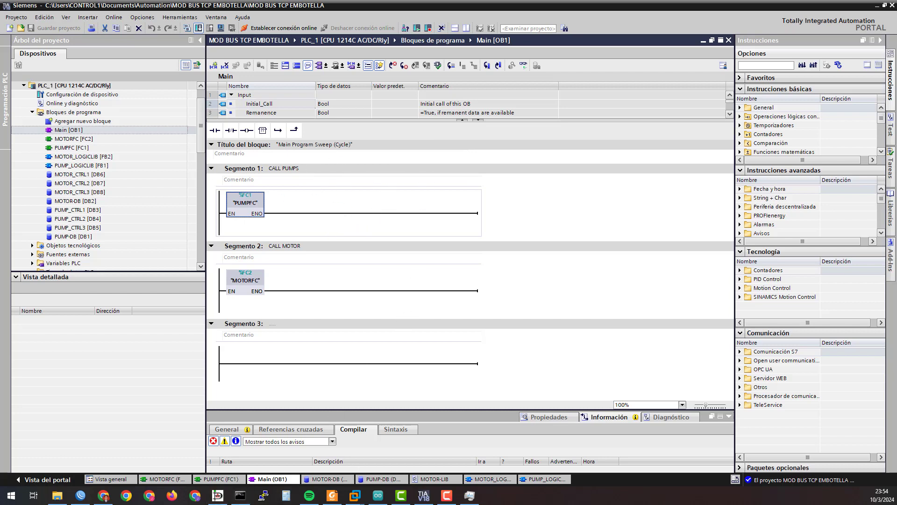
{"action": "key", "text": "alt+Tab"}
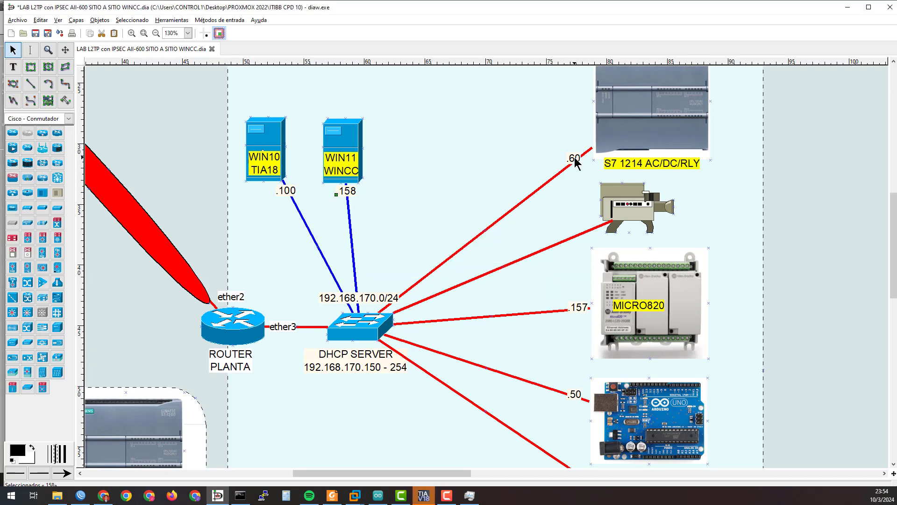
{"action": "key", "text": "alt+Tab"}
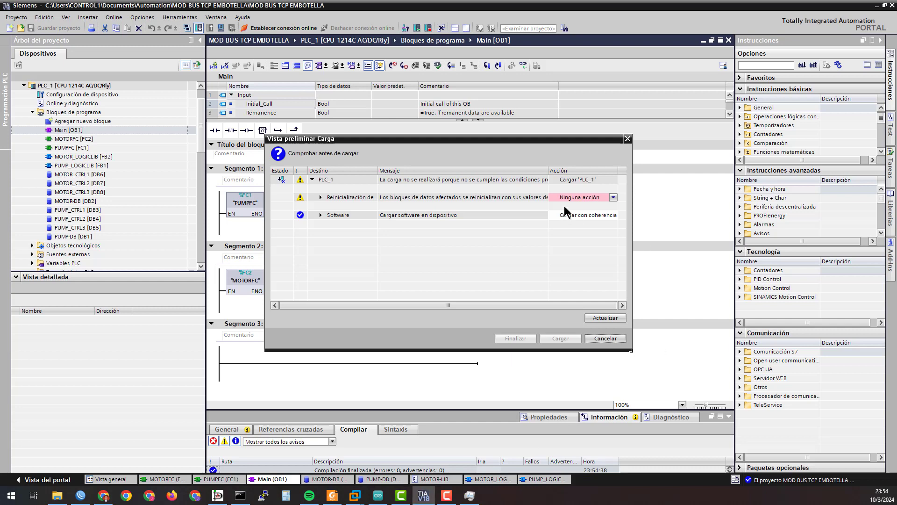
{"action": "left_click", "coordinate": [613, 198]}
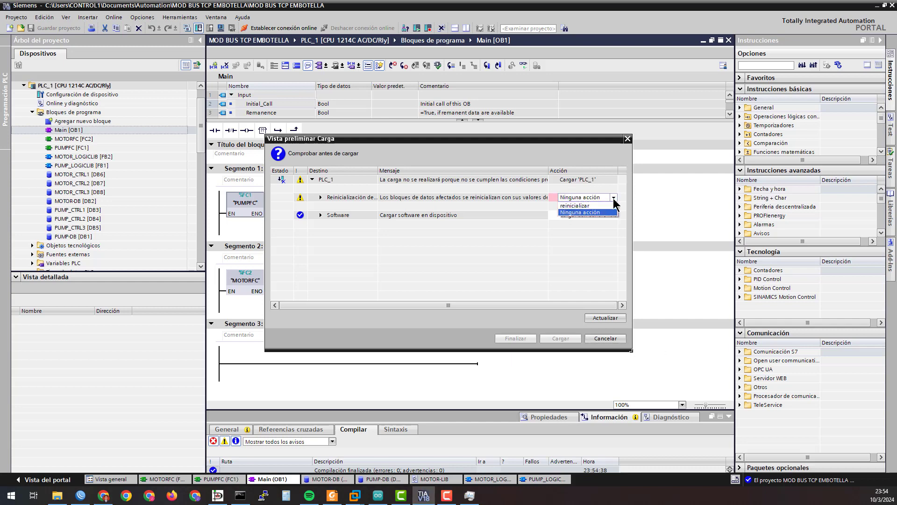
{"action": "left_click", "coordinate": [577, 205]}
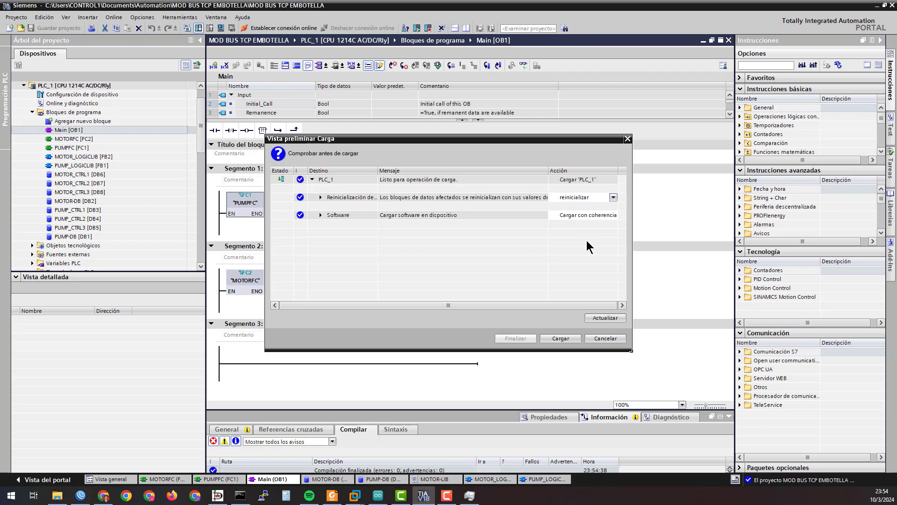
{"action": "left_click", "coordinate": [613, 197]}
{"action": "left_click", "coordinate": [589, 214]}
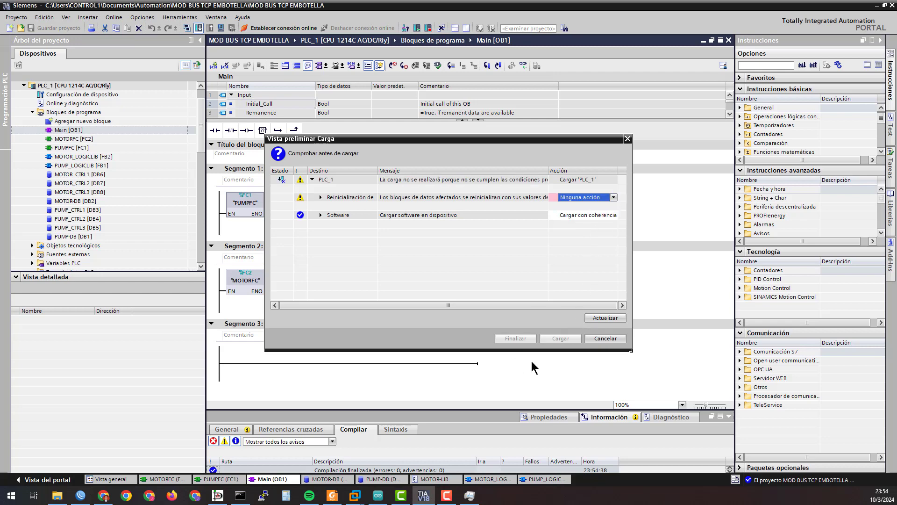
{"action": "left_click", "coordinate": [613, 197]}
{"action": "left_click", "coordinate": [580, 205]}
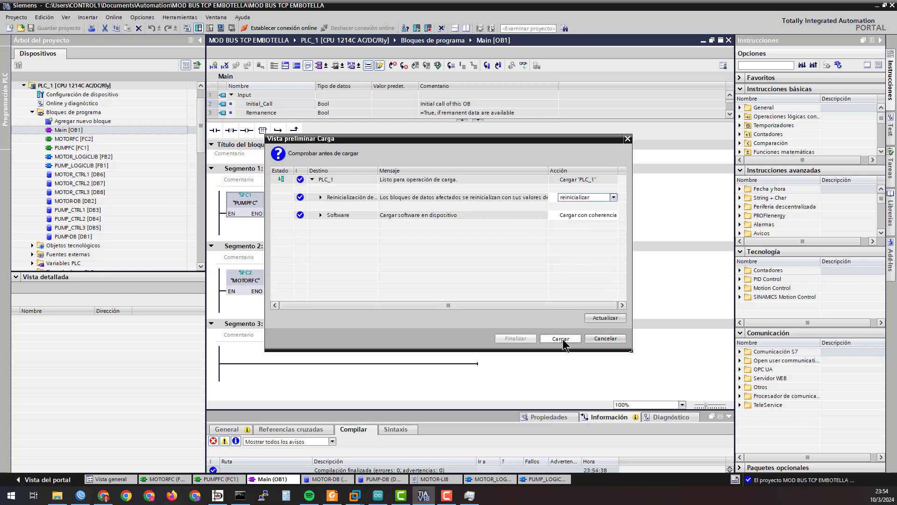
{"action": "left_click", "coordinate": [562, 340]}
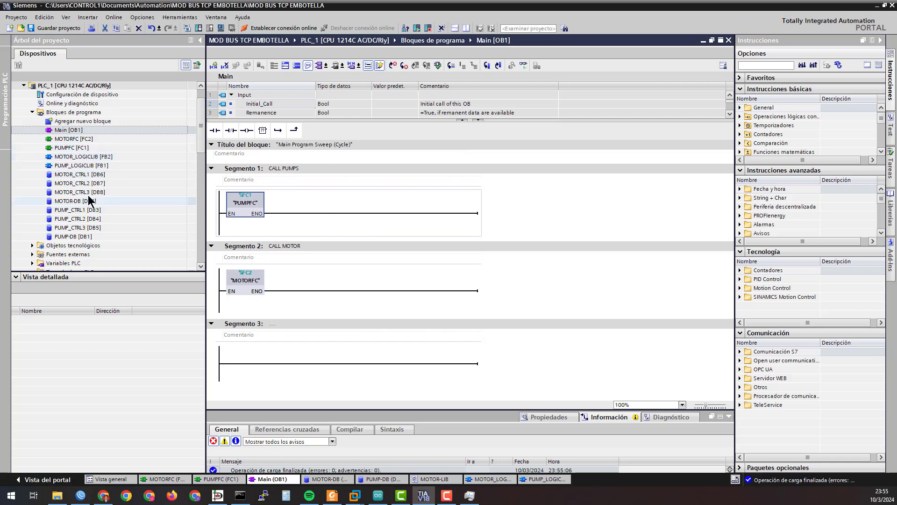
Inspect the data blocks PUMP-DB [DB1], PUMP_CTRL2 [DB4] and PUMP_CTRL1 [DB3] in the detail view
{"action": "left_click", "coordinate": [80, 237]}
{"action": "left_click", "coordinate": [88, 219]}
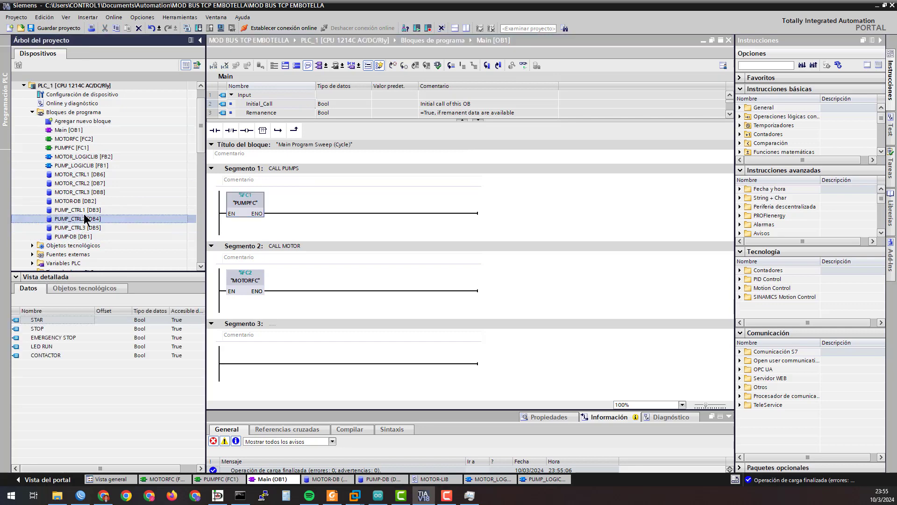
{"action": "left_click", "coordinate": [94, 210]}
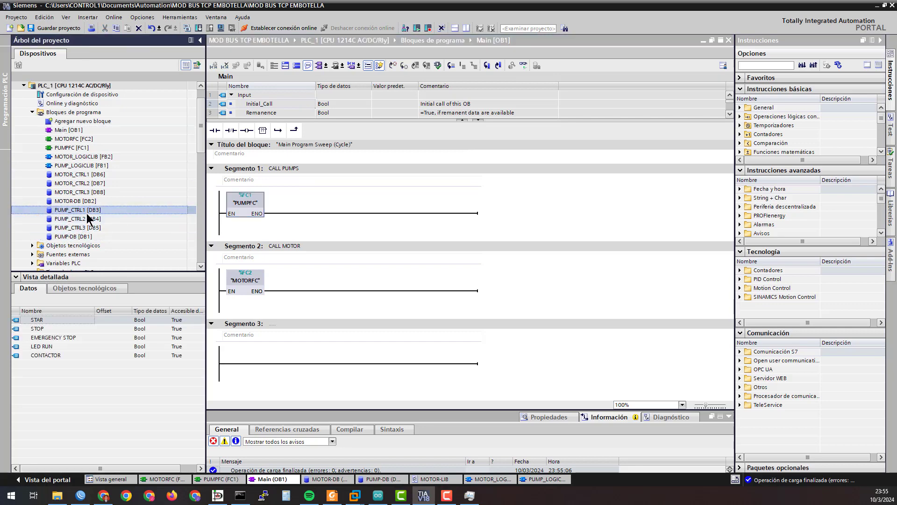
Open PUMP-DB [DB1] and compare its P1 to P4 structures with the motor structures of MOTOR-DB [DB2]
{"action": "double_click", "coordinate": [79, 236]}
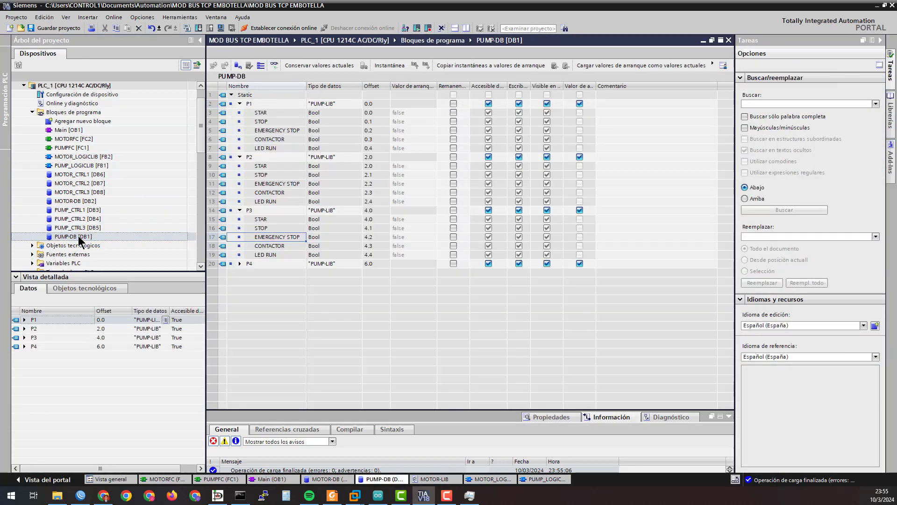
{"action": "double_click", "coordinate": [80, 201]}
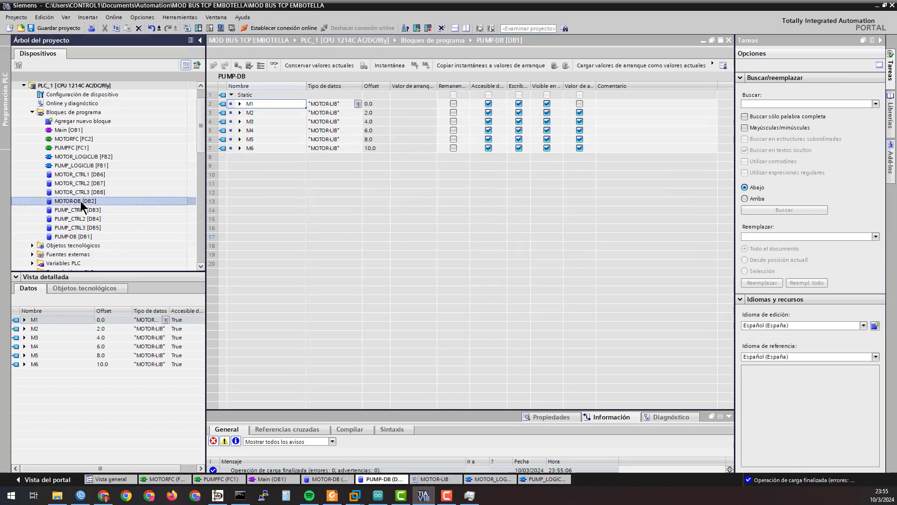
{"action": "double_click", "coordinate": [76, 237]}
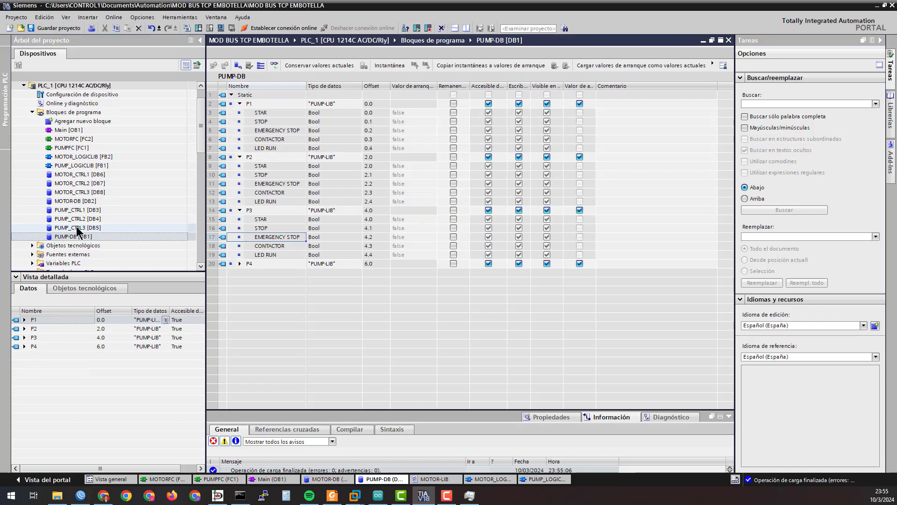
Open MOTOR-DB [DB2] and expand the structures M1, M2 and M3 to show their bits
{"action": "double_click", "coordinate": [81, 200]}
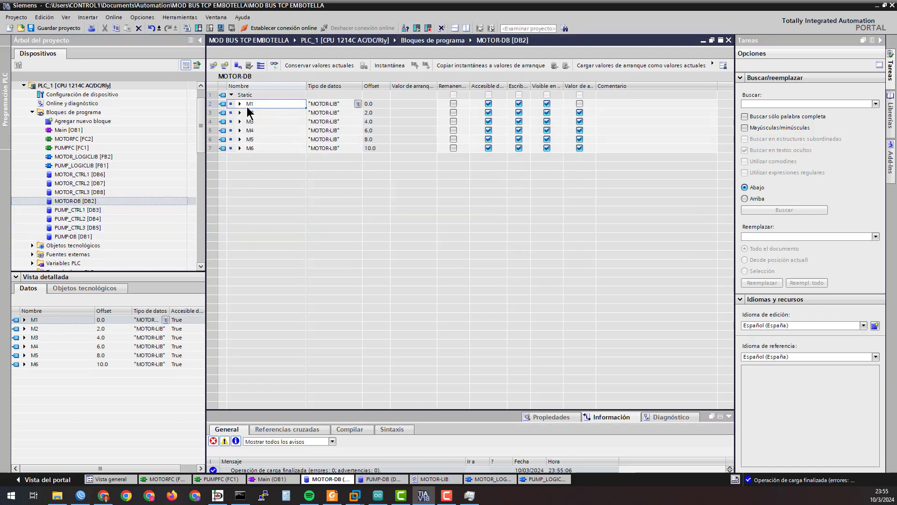
{"action": "left_click", "coordinate": [239, 104]}
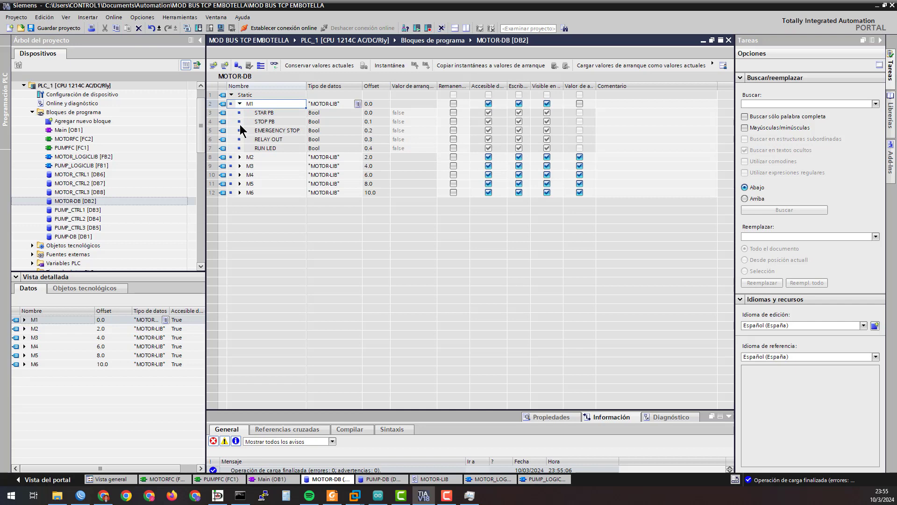
{"action": "left_click", "coordinate": [239, 157]}
{"action": "left_click", "coordinate": [239, 210]}
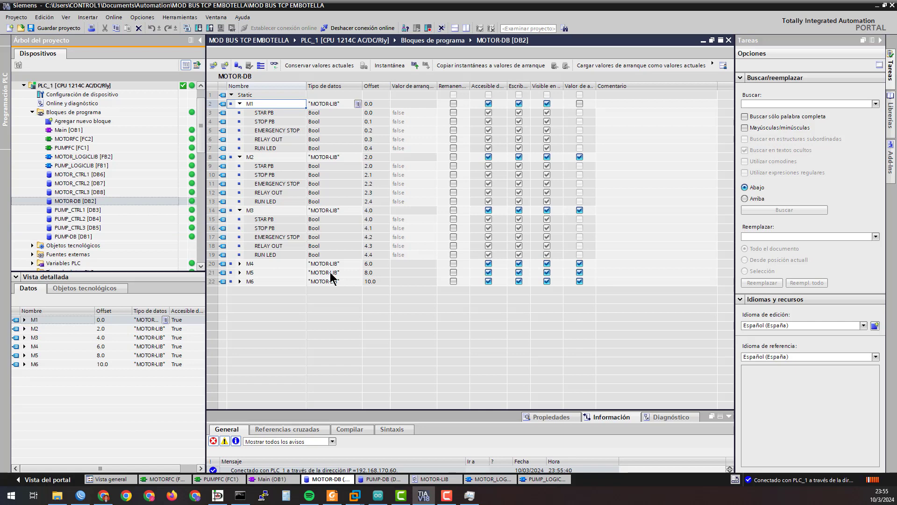
Monitor MOTOR-DB online and switch STAR PB of M1 to TRUE, suppressing further value-change confirmations
{"action": "left_click", "coordinate": [274, 65]}
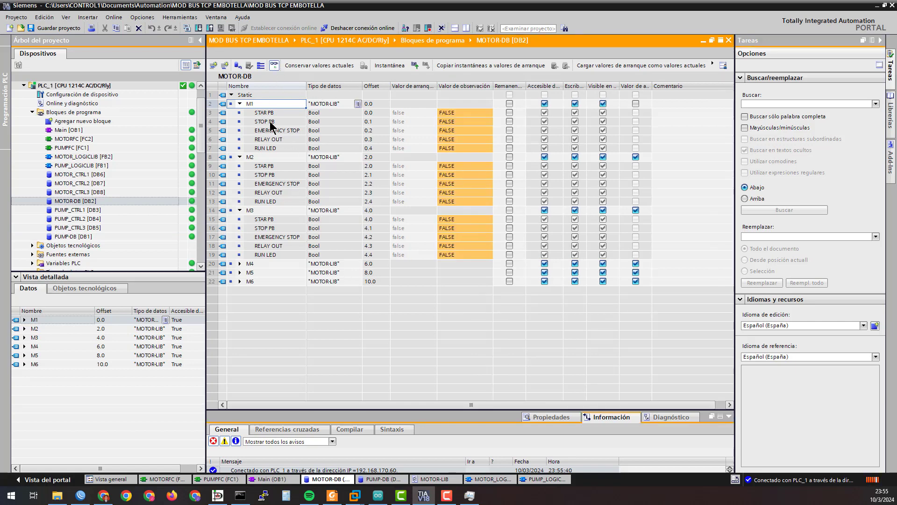
{"action": "left_click", "coordinate": [465, 113]}
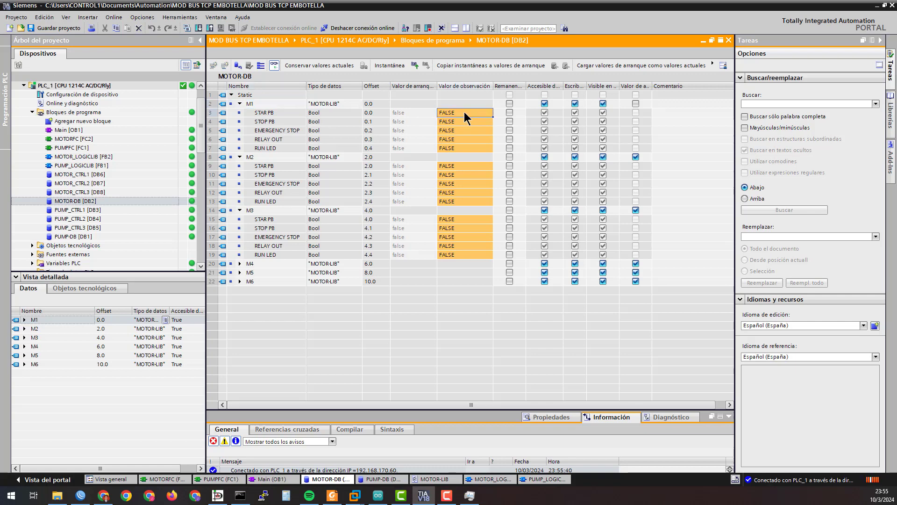
{"action": "double_click", "coordinate": [465, 117]}
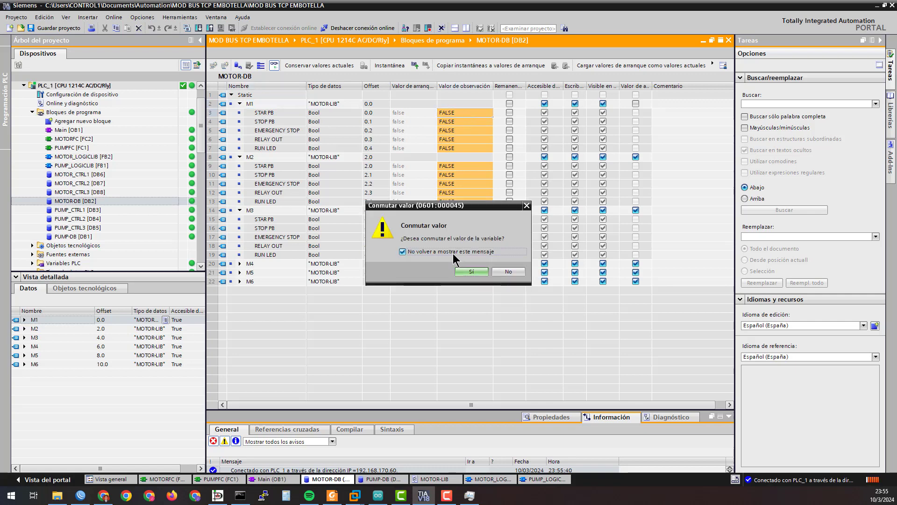
{"action": "left_click", "coordinate": [453, 253]}
{"action": "left_click", "coordinate": [471, 272]}
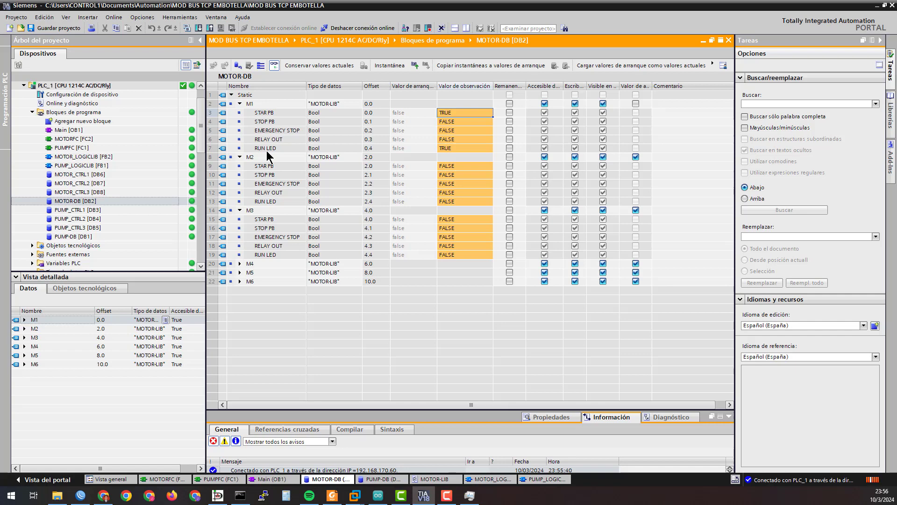
Test the start and stop bits of M1 and M2, resetting M1's STAR PB to FALSE and setting M2's STAR PB to TRUE
{"action": "left_click", "coordinate": [455, 122]}
{"action": "left_click", "coordinate": [456, 114]}
{"action": "left_click", "coordinate": [456, 164]}
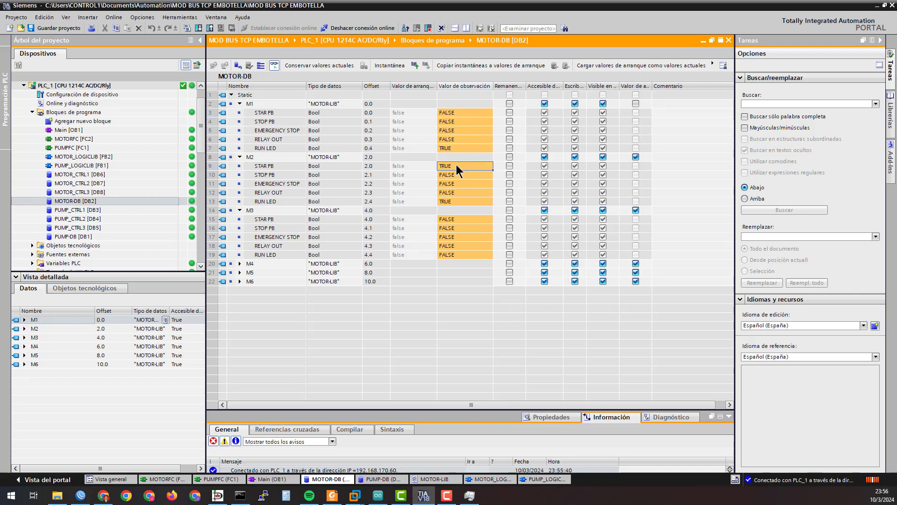
{"action": "left_click", "coordinate": [456, 174]}
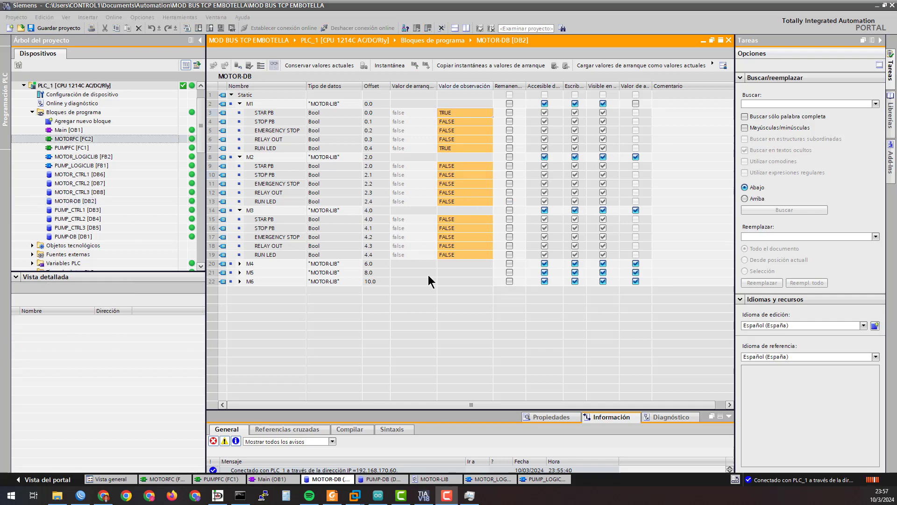
Stop M1 by setting STAR PB to FALSE and STOP PB to TRUE, then clear STOP PB and set STAR PB to TRUE
{"action": "left_click", "coordinate": [450, 113]}
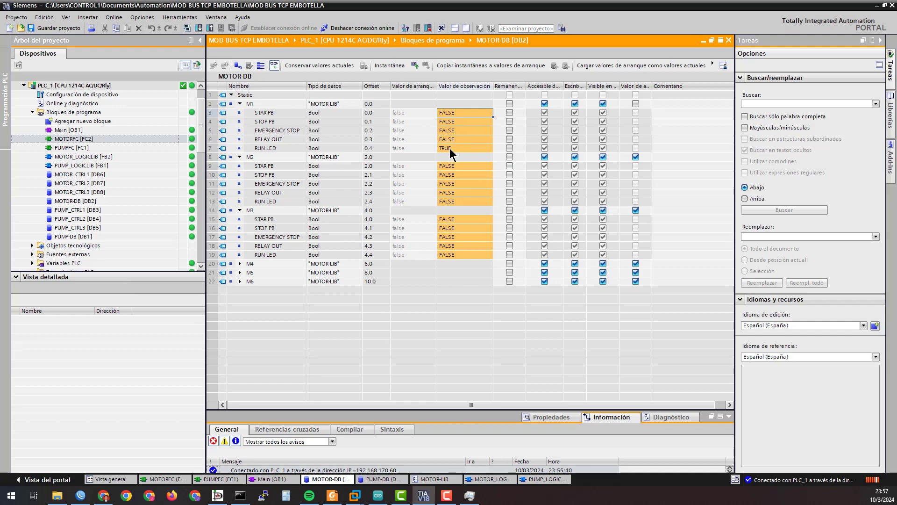
{"action": "left_click", "coordinate": [450, 122]}
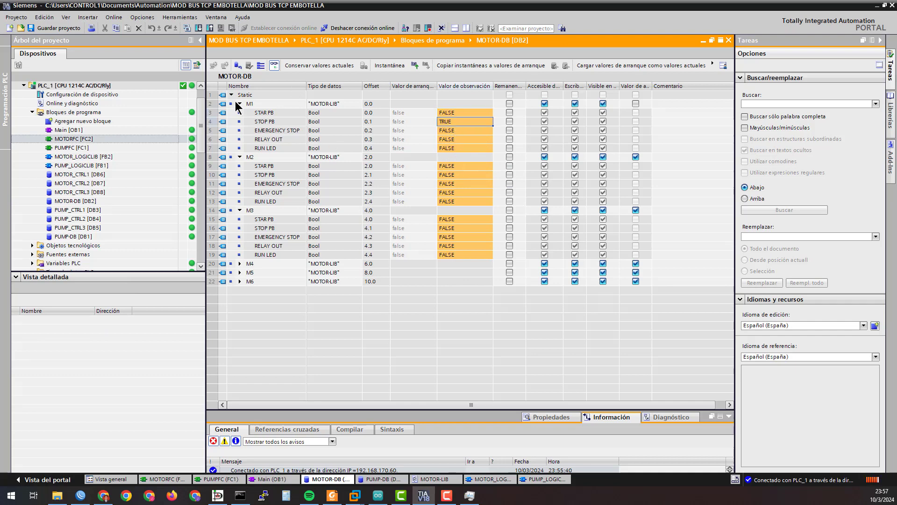
{"action": "left_click", "coordinate": [456, 112]}
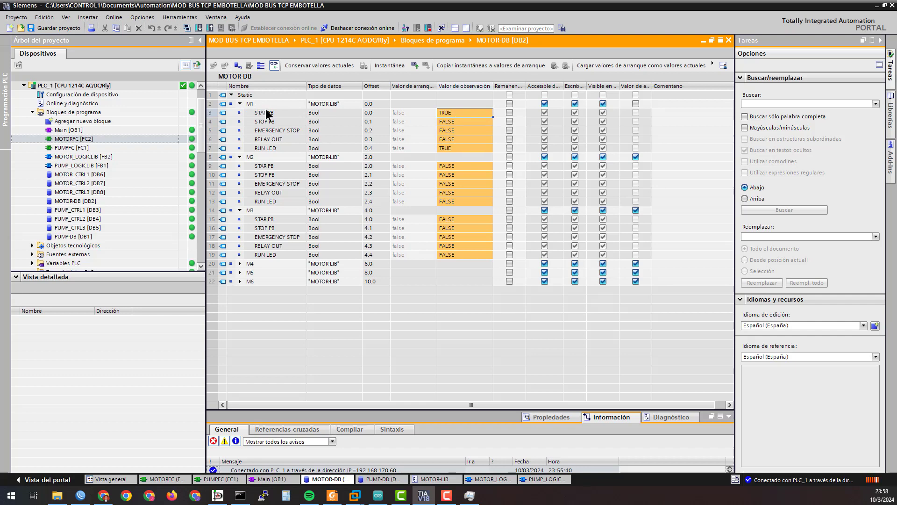
Examine the MOTOR1 call in MOTORFC [FC2] online and open its MOTOR_LOGICLIB [FB2] ladder logic
{"action": "double_click", "coordinate": [99, 176]}
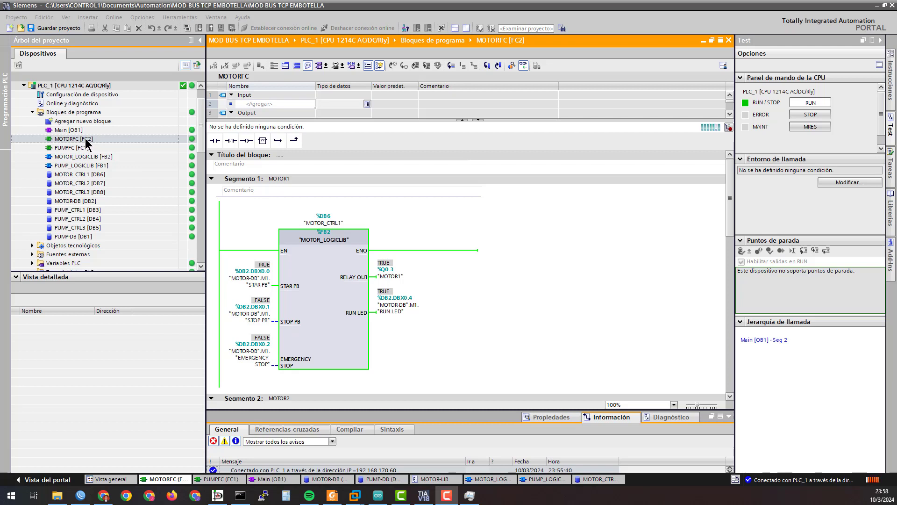
{"action": "left_click", "coordinate": [61, 139]}
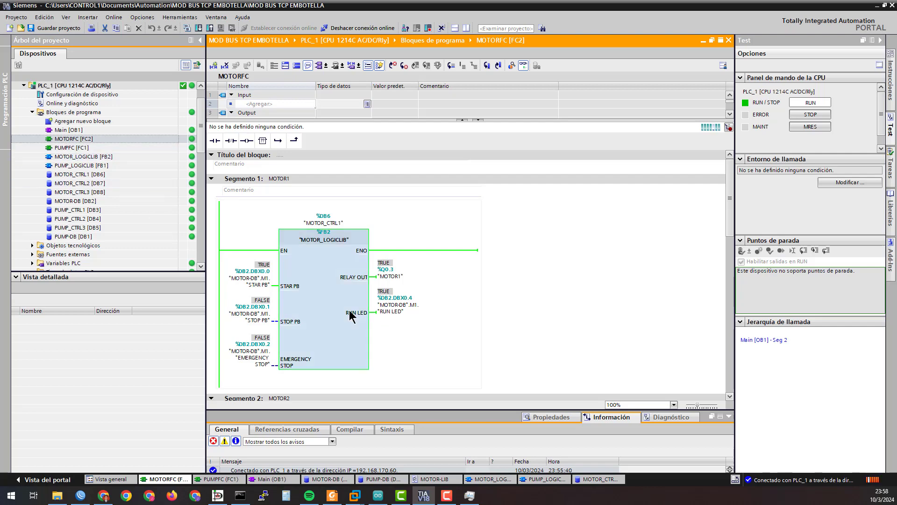
{"action": "scroll", "coordinate": [333, 285], "scroll_direction": "down", "scroll_amount": 2}
{"action": "scroll", "coordinate": [330, 310], "scroll_direction": "up", "scroll_amount": 2}
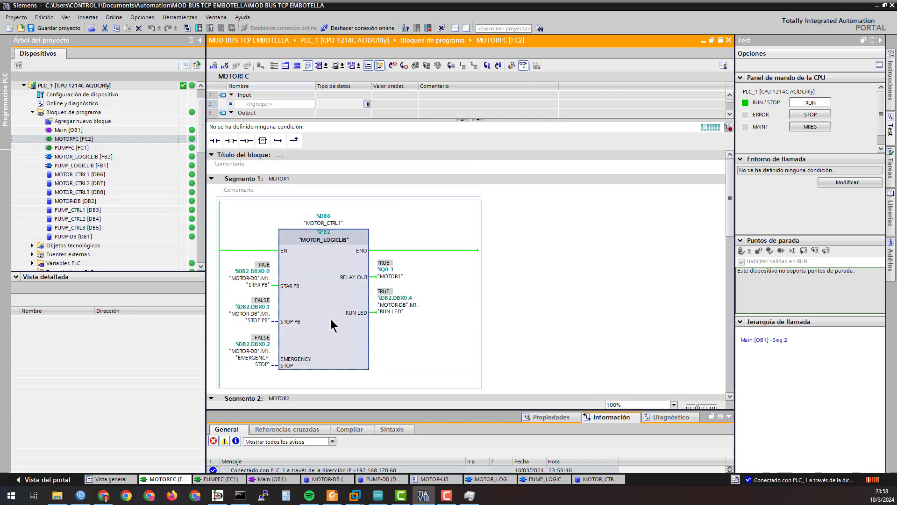
{"action": "double_click", "coordinate": [327, 283]}
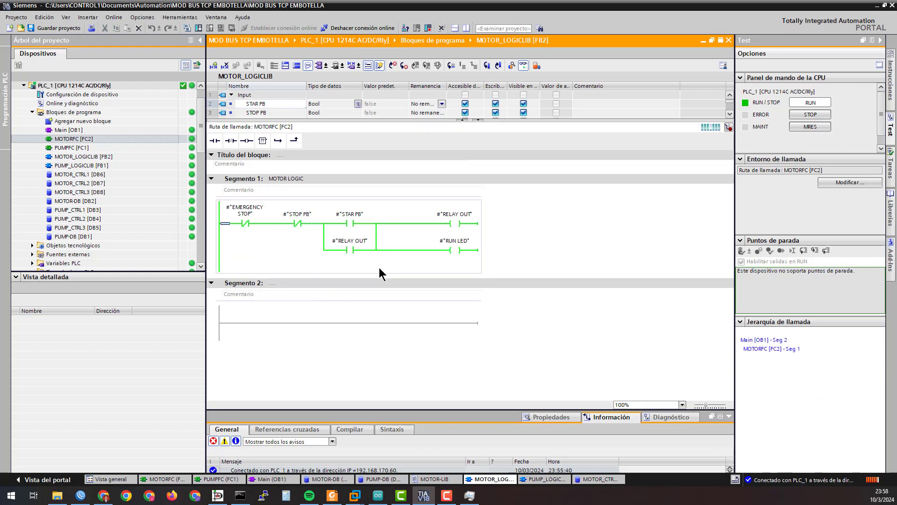
{"action": "left_click", "coordinate": [296, 224]}
{"action": "right_click", "coordinate": [246, 223]}
{"action": "mouse_move", "coordinate": [280, 228]}
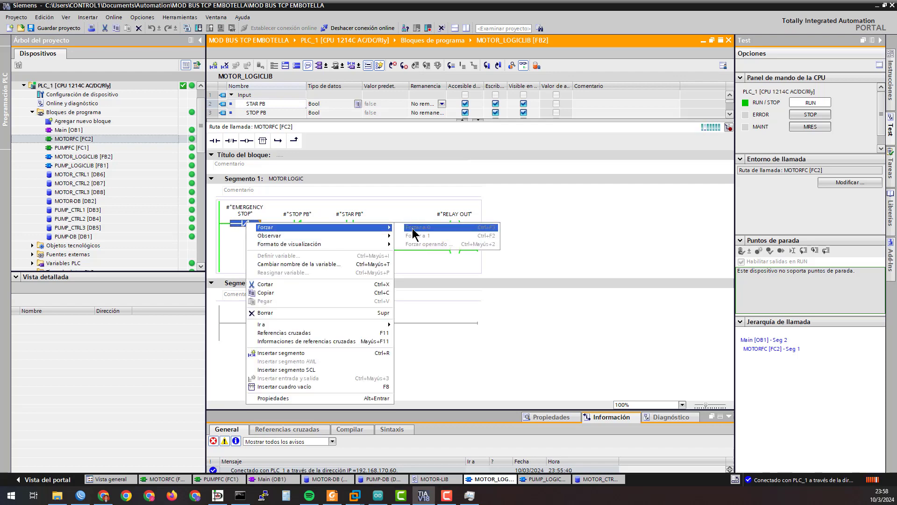
{"action": "left_click", "coordinate": [242, 229]}
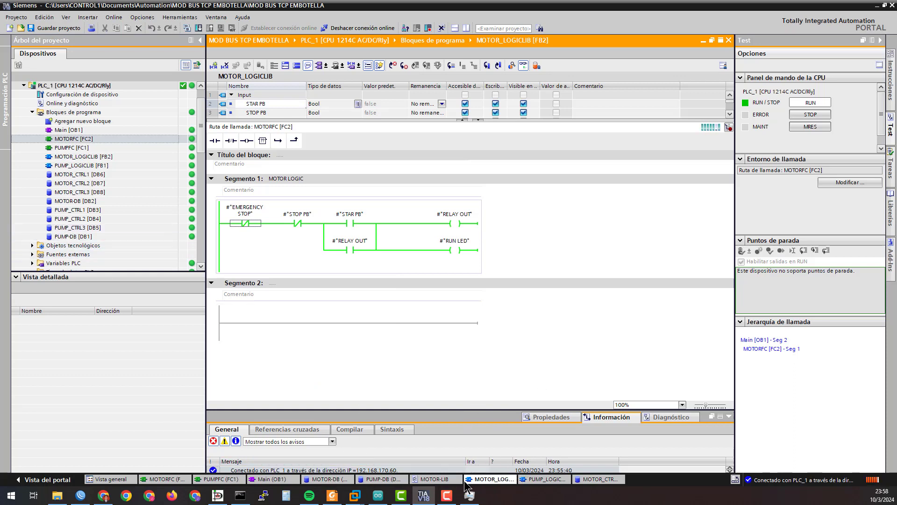
Detach MOTOR-DB [DB2] into a floating window and place it below the MOTOR_LOGICLIB Segment 1 ladder
{"action": "left_click", "coordinate": [326, 479]}
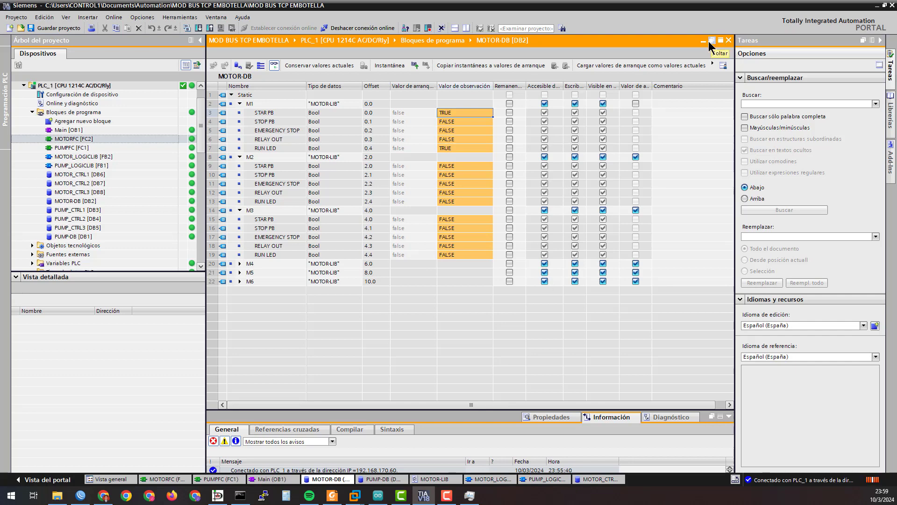
{"action": "left_click", "coordinate": [713, 42]}
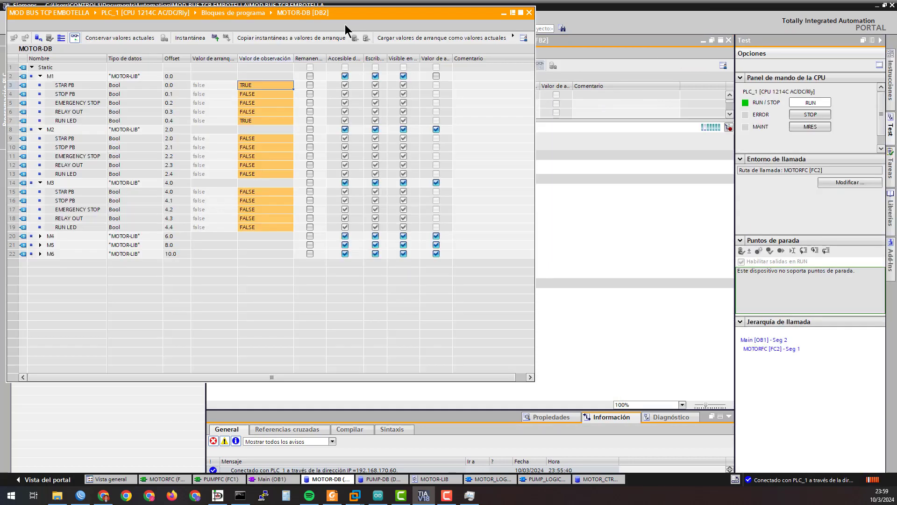
{"action": "left_click_drag", "start_coordinate": [329, 20], "coordinate": [481, 299]}
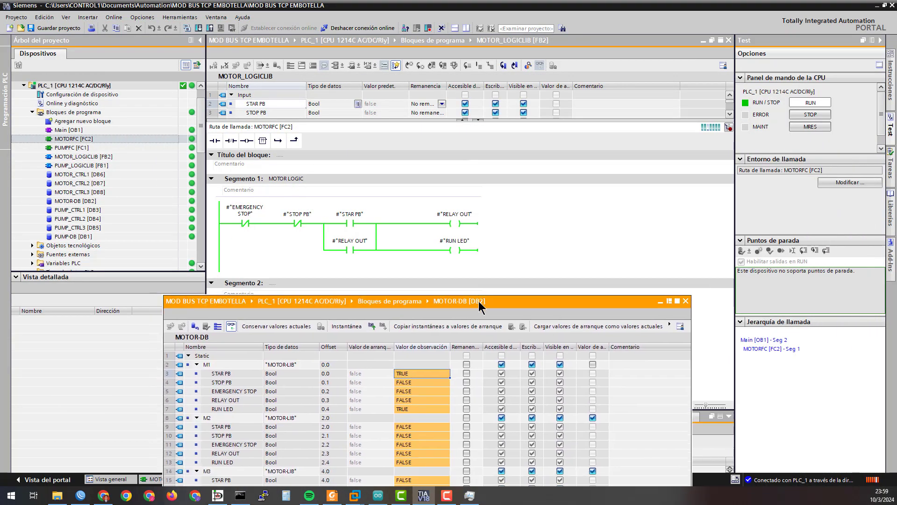
Set STAR PB of M1 to FALSE, then pulse its STOP PB to TRUE and back to FALSE
{"action": "left_click", "coordinate": [421, 376]}
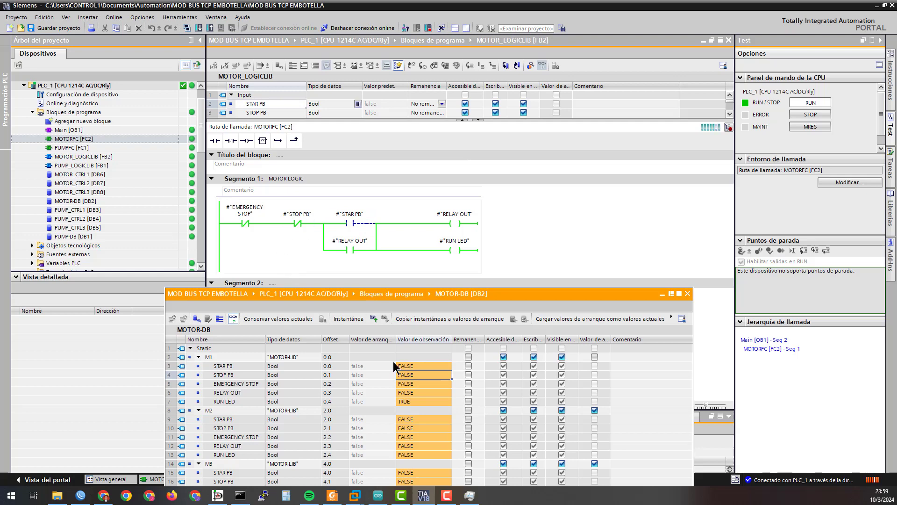
{"action": "left_click", "coordinate": [420, 365]}
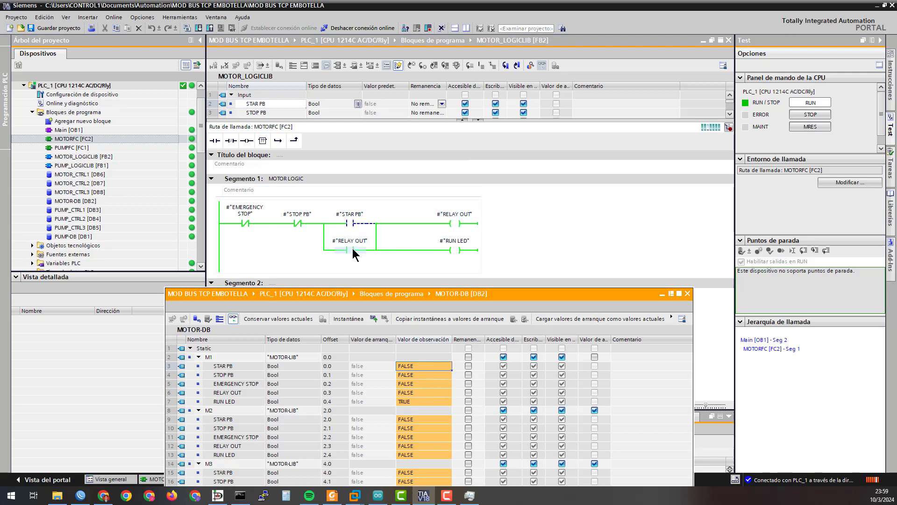
{"action": "left_click", "coordinate": [412, 375]}
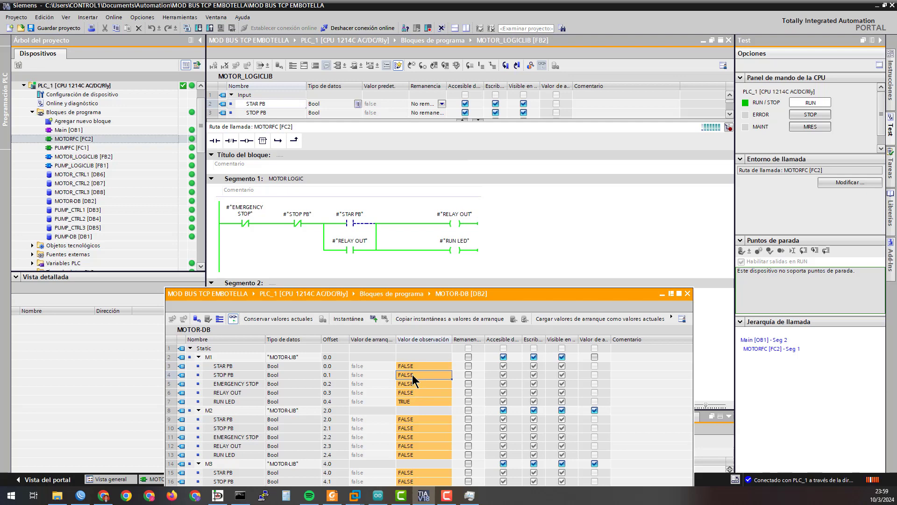
{"action": "key", "text": "ctrl+F2"}
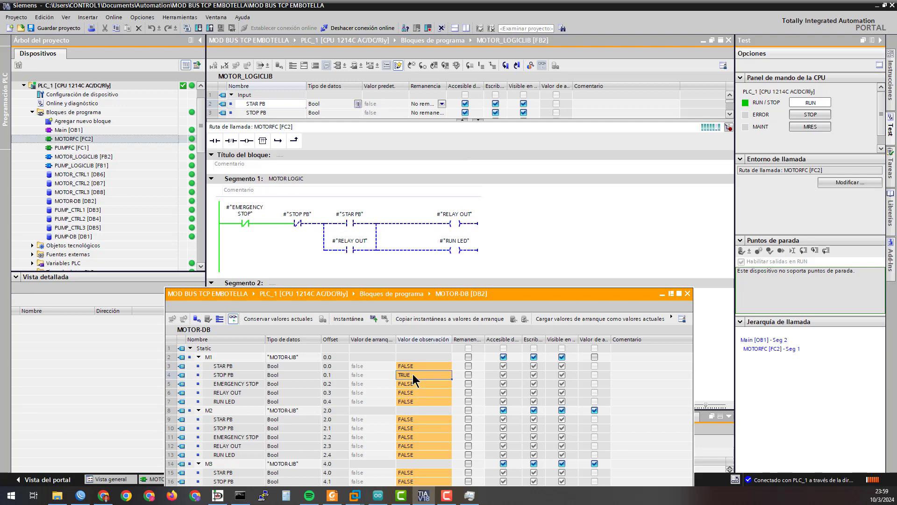
{"action": "key", "text": "ctrl+F3"}
Pulse STAR PB of M1 to TRUE and back to FALSE, then do the same with its EMERGENCY STOP
{"action": "left_click", "coordinate": [418, 366]}
{"action": "key", "text": "ctrl+F2"}
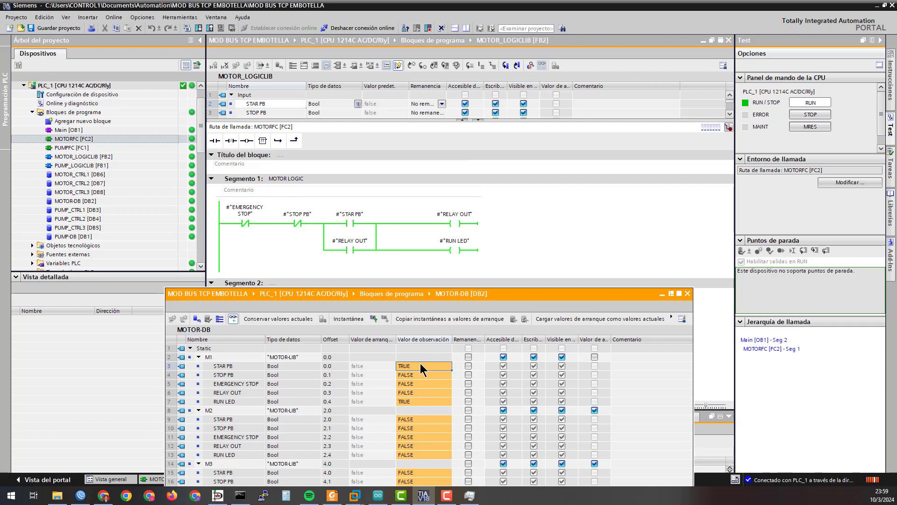
{"action": "key", "text": "ctrl+F3"}
{"action": "left_click", "coordinate": [422, 383]}
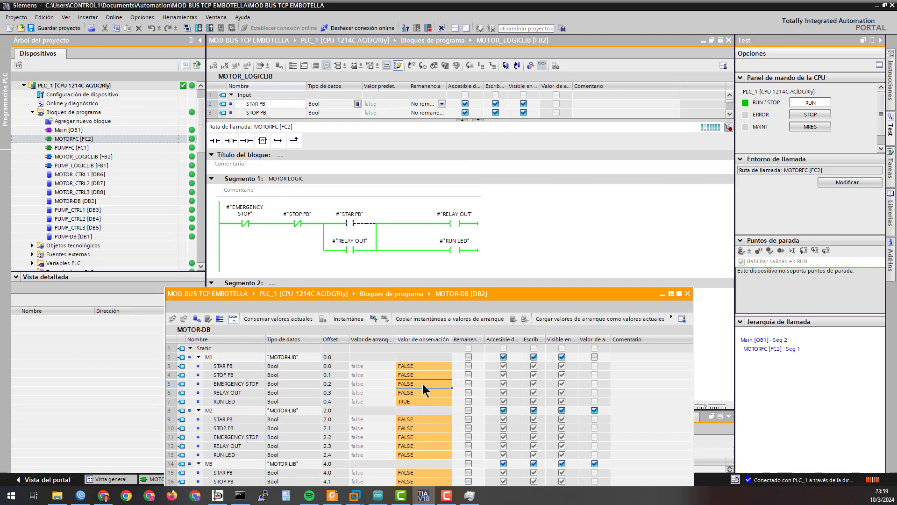
{"action": "key", "text": "ctrl+F2"}
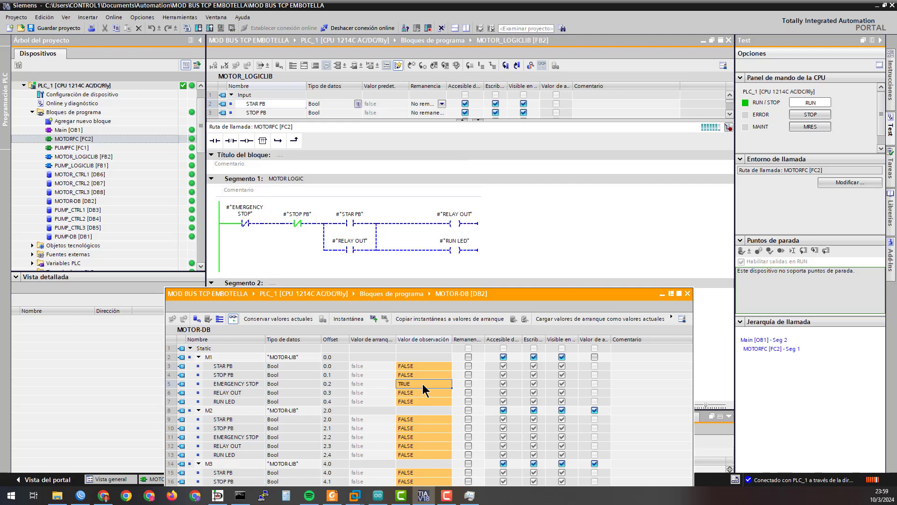
{"action": "key", "text": "ctrl+F3"}
Move the floating MOTOR-DB window clear of the ladder and examine the MOTOR2 call in Segment 2 of MOTORFC [FC2]
{"action": "left_click_drag", "start_coordinate": [616, 302], "coordinate": [606, 395]}
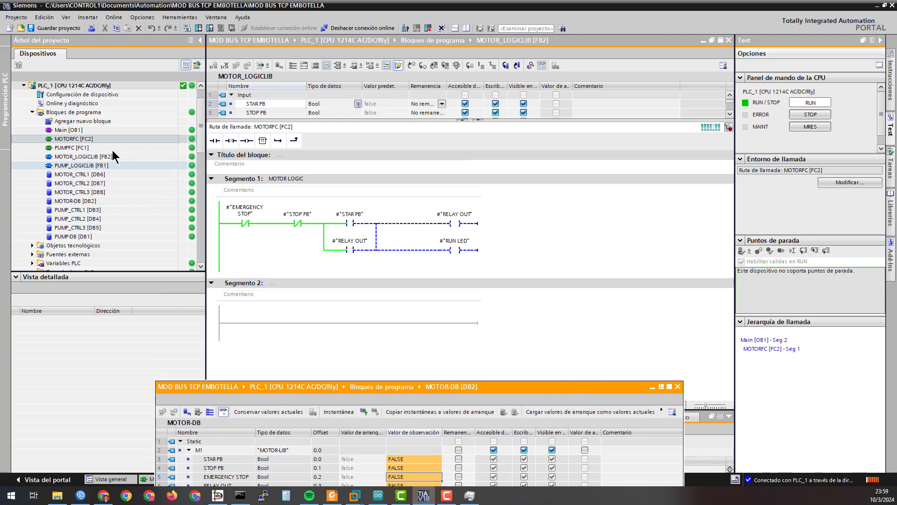
{"action": "left_click", "coordinate": [290, 259]}
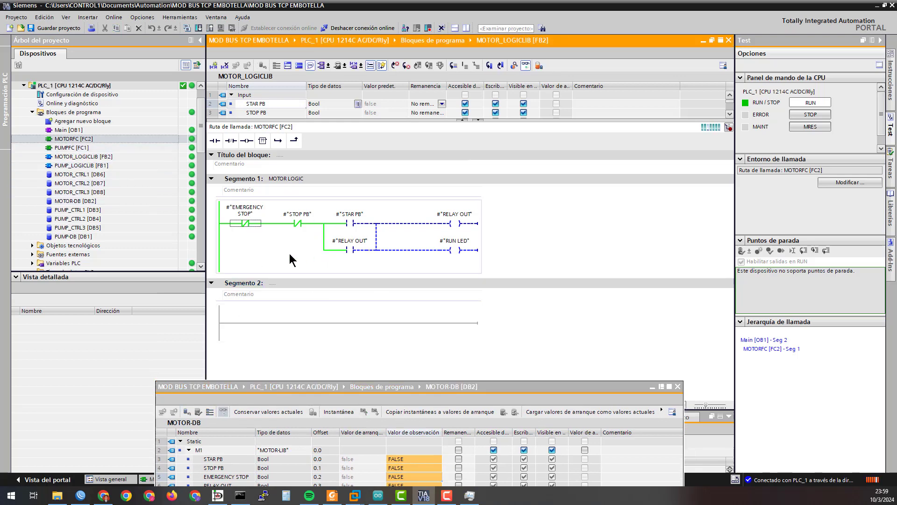
{"action": "double_click", "coordinate": [65, 139]}
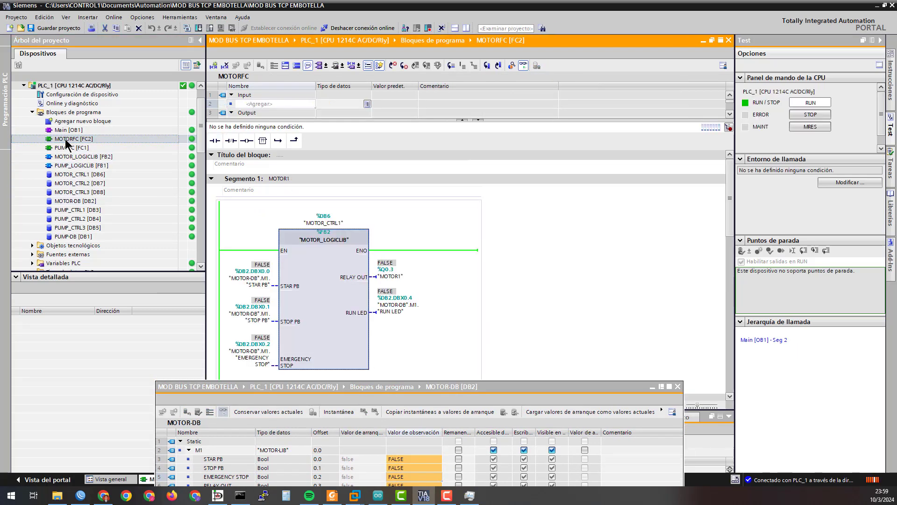
{"action": "scroll", "coordinate": [286, 314], "scroll_direction": "down", "scroll_amount": 5}
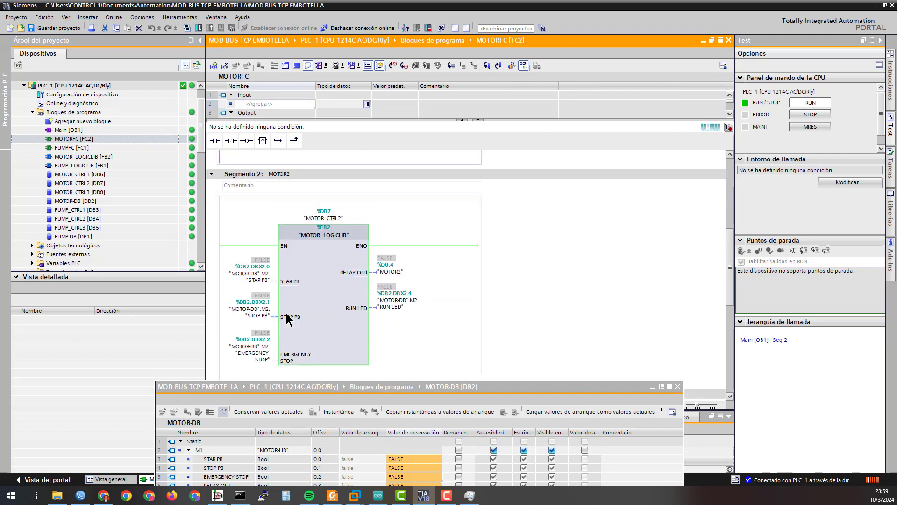
Open the MOTOR_LOGICLIB logic from the MOTOR2 call, bring MOTOR-DB below the ladder and set STAR PB of M2 to TRUE
{"action": "double_click", "coordinate": [326, 287]}
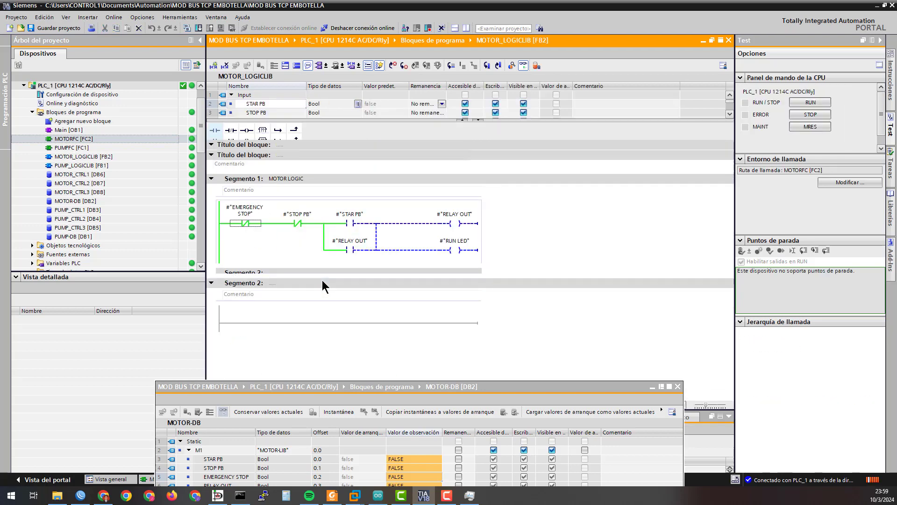
{"action": "left_click_drag", "start_coordinate": [490, 392], "coordinate": [414, 299]}
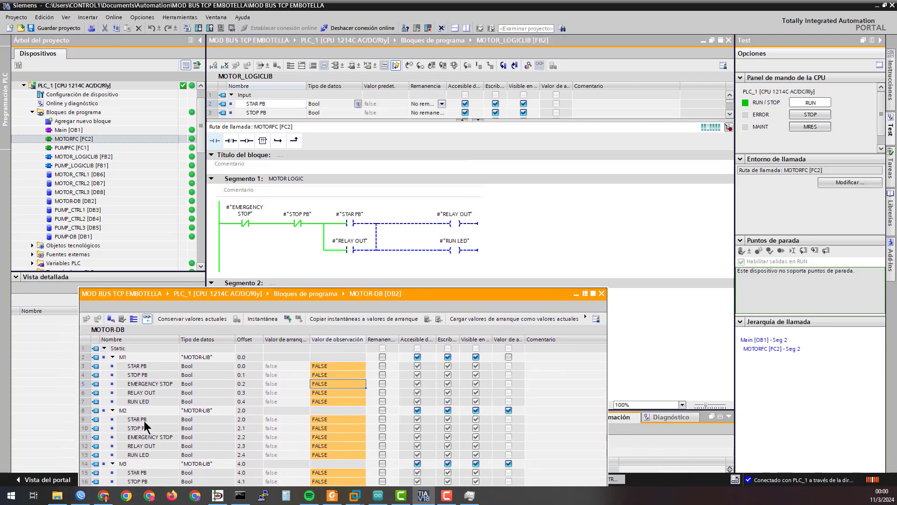
{"action": "left_click", "coordinate": [325, 419]}
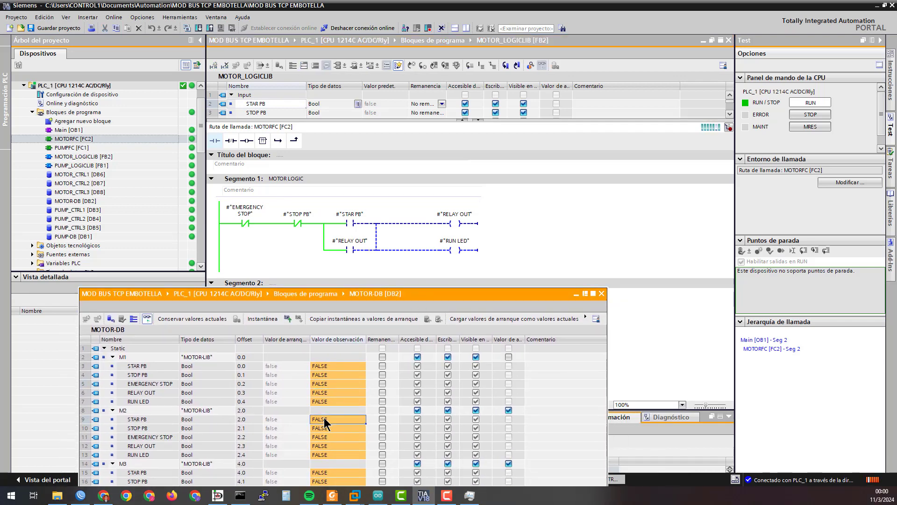
{"action": "key", "text": "ctrl+F2"}
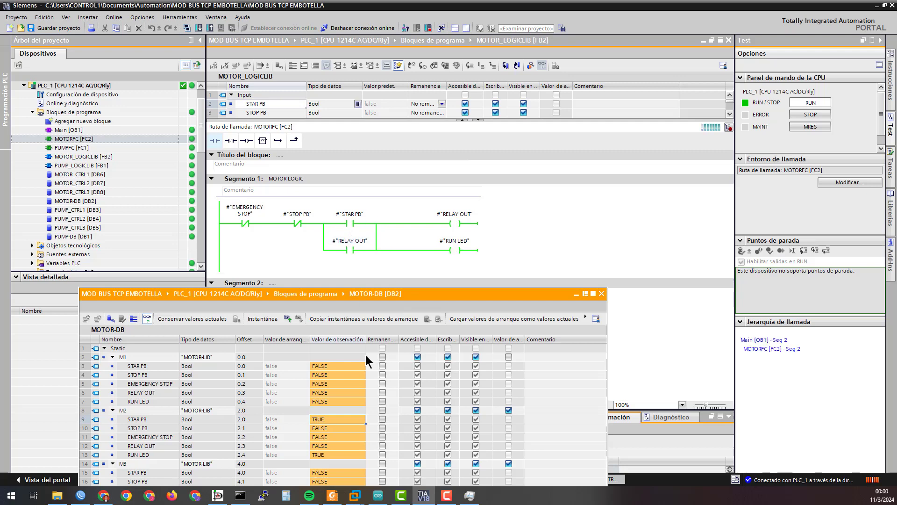
Return STAR PB of M2 to FALSE, then pulse its STOP PB to TRUE and back to FALSE
{"action": "left_click", "coordinate": [329, 427]}
{"action": "key", "text": "ctrl+F2"}
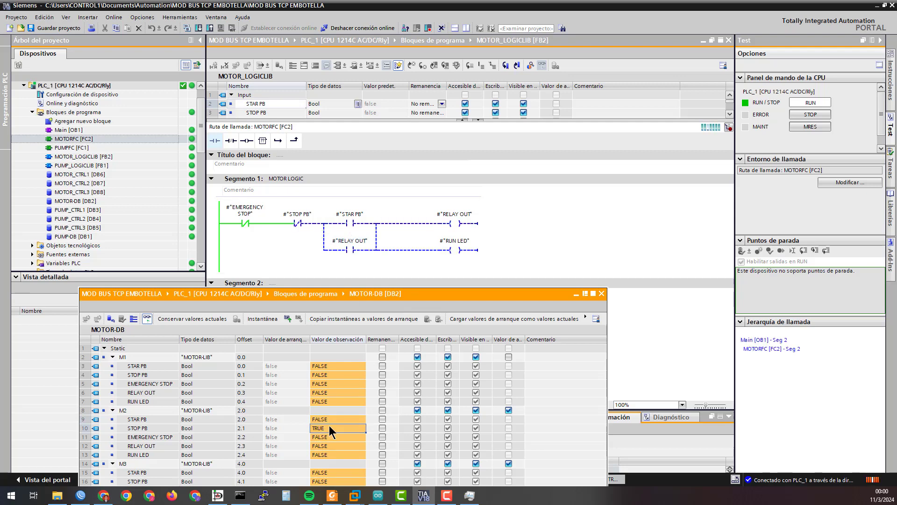
{"action": "key", "text": "ctrl+F3"}
Pulse STAR PB and then EMERGENCY STOP of M2 to TRUE and back to FALSE, and dock the floating MOTOR-DB window
{"action": "left_click", "coordinate": [338, 419]}
{"action": "key", "text": "ctrl+F2"}
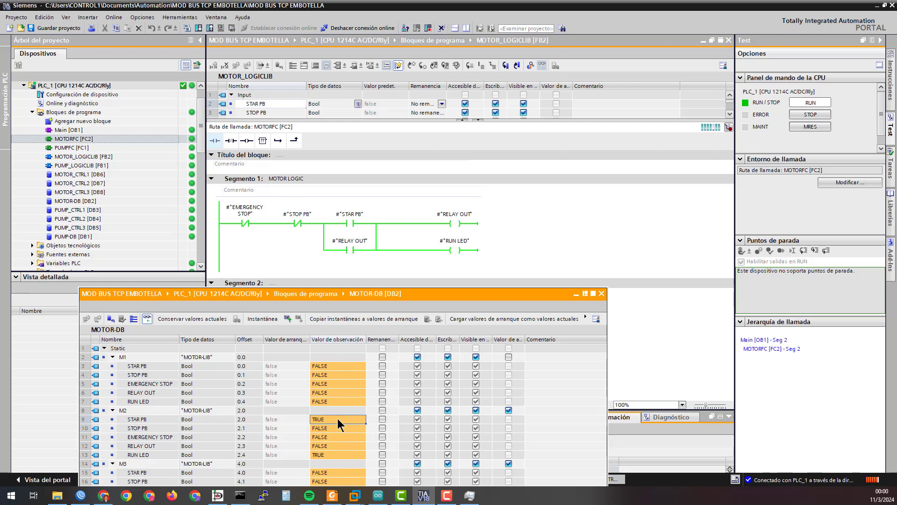
{"action": "key", "text": "ctrl+F3"}
{"action": "left_click", "coordinate": [324, 437]}
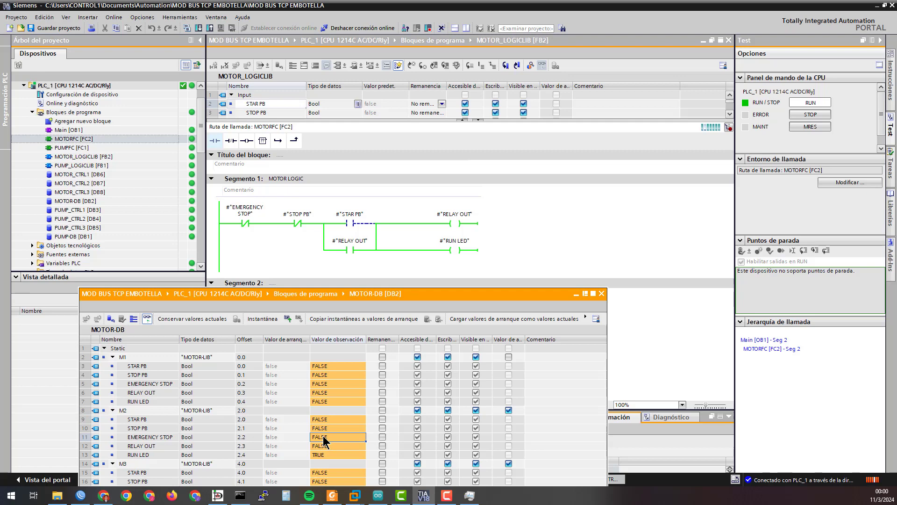
{"action": "key", "text": "ctrl+F2"}
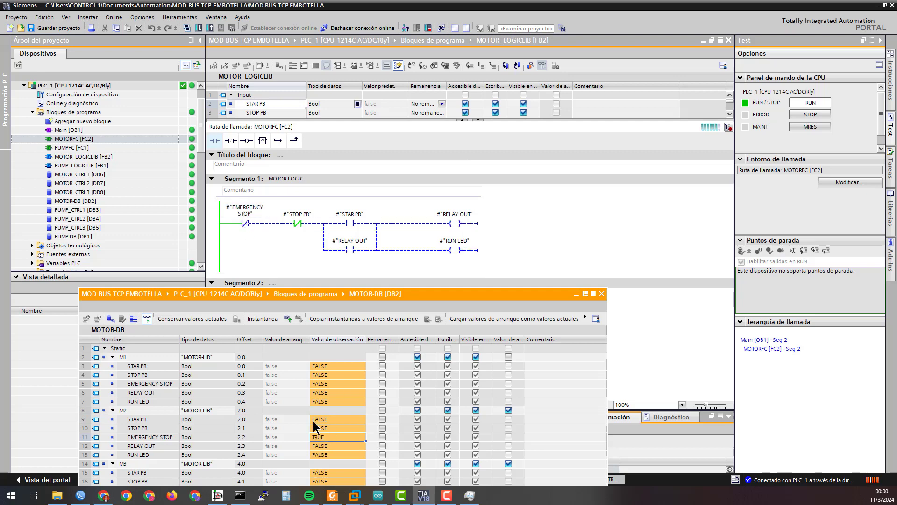
{"action": "key", "text": "ctrl+F3"}
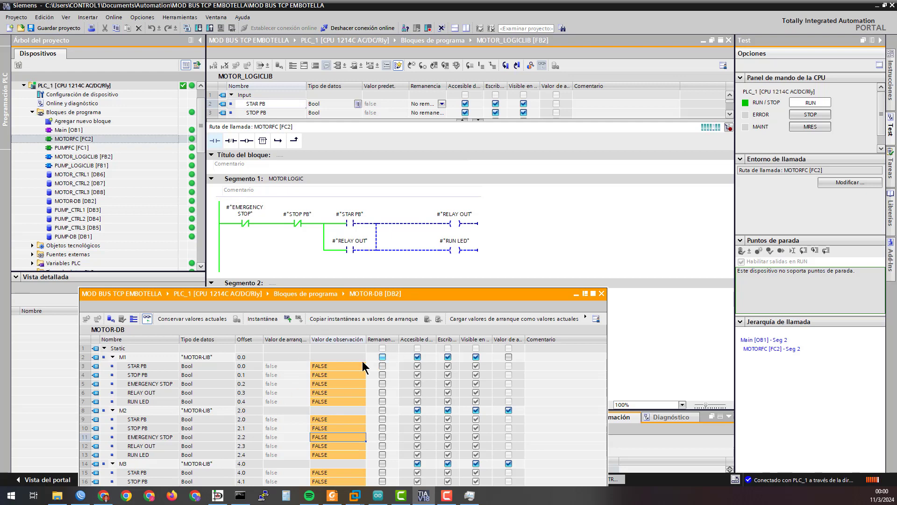
{"action": "left_click", "coordinate": [586, 294]}
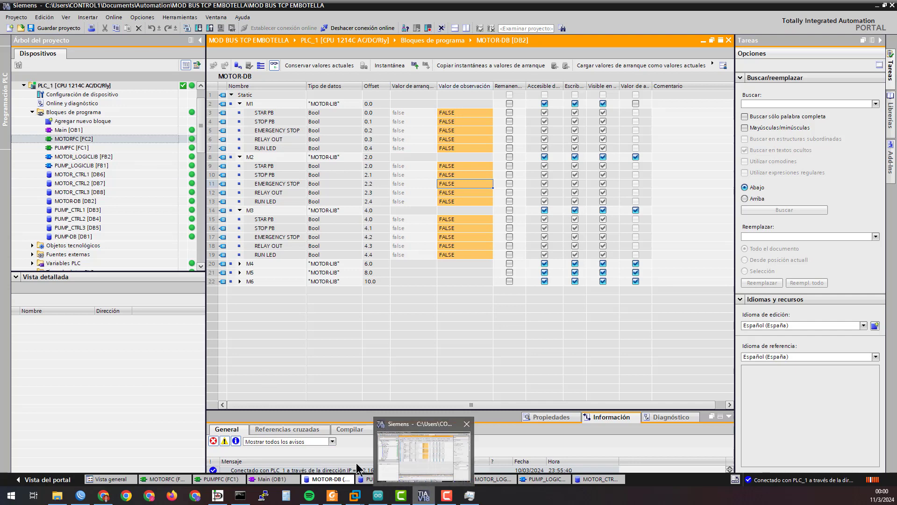
Switch to Arduino IDE and examine the IP settings, holding registers and loop logic in MgsModbus_test_Slave1.ino
{"action": "left_click", "coordinate": [379, 495]}
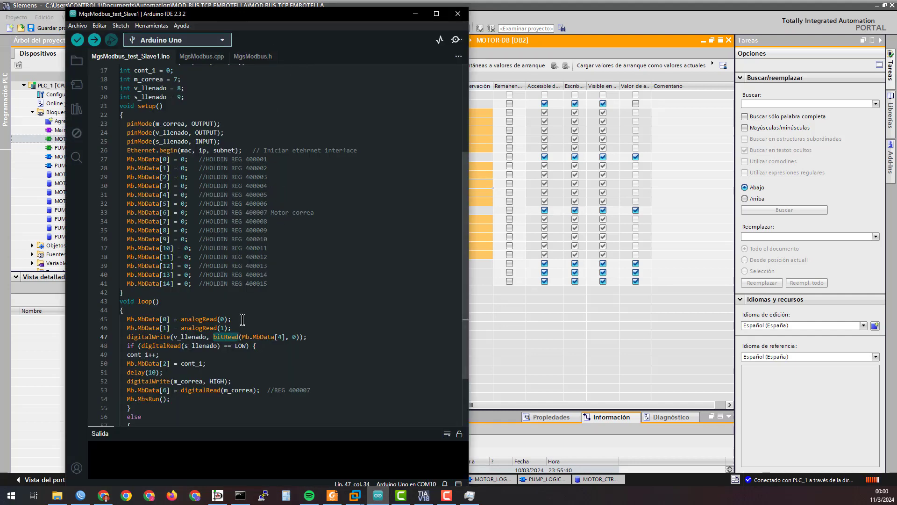
{"action": "left_click", "coordinate": [234, 230]}
{"action": "scroll", "coordinate": [234, 236], "scroll_direction": "up", "scroll_amount": 4}
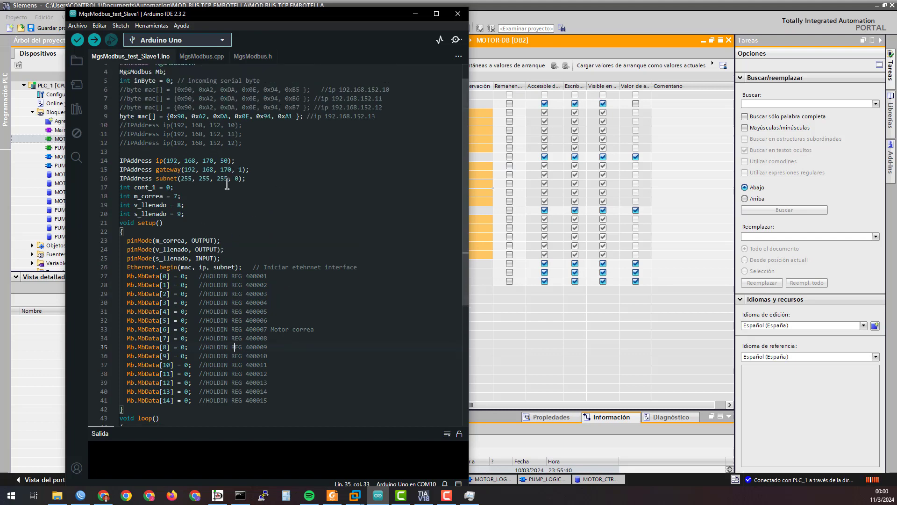
{"action": "scroll", "coordinate": [248, 293], "scroll_direction": "down", "scroll_amount": 5}
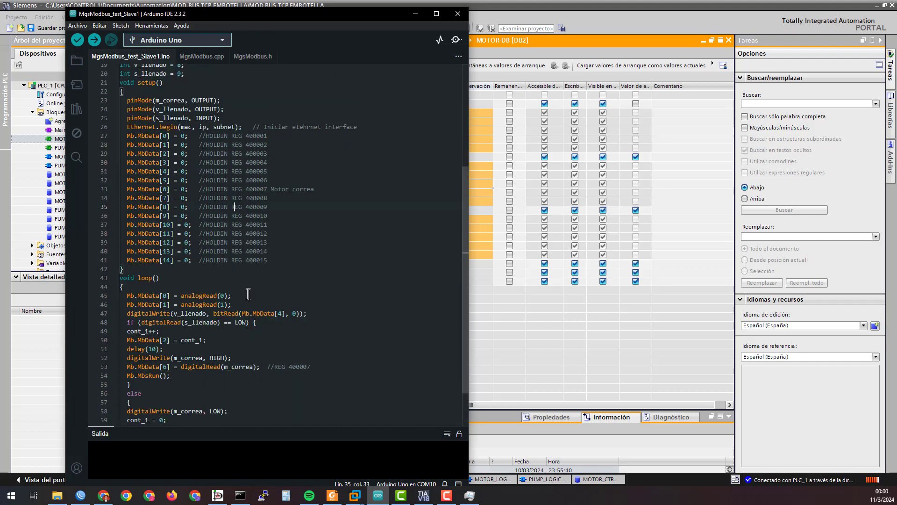
{"action": "scroll", "coordinate": [248, 294], "scroll_direction": "up", "scroll_amount": 1}
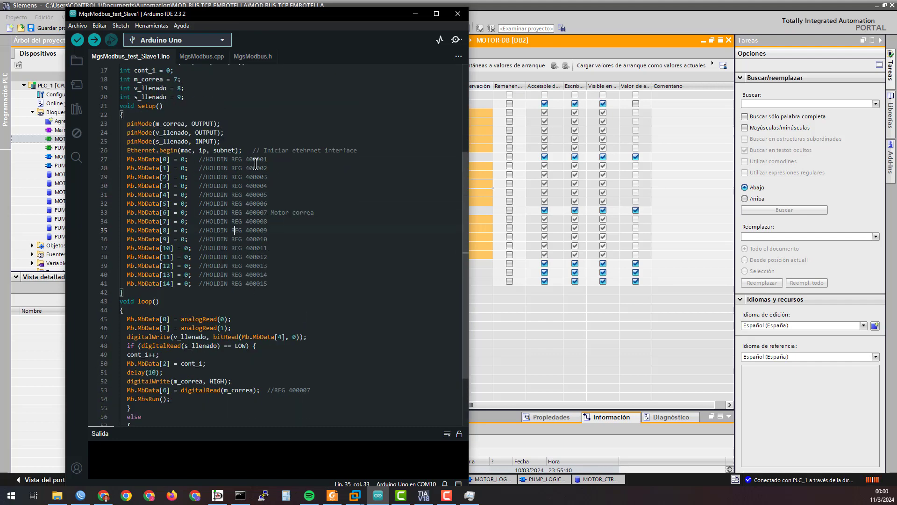
{"action": "scroll", "coordinate": [259, 241], "scroll_direction": "up", "scroll_amount": 5}
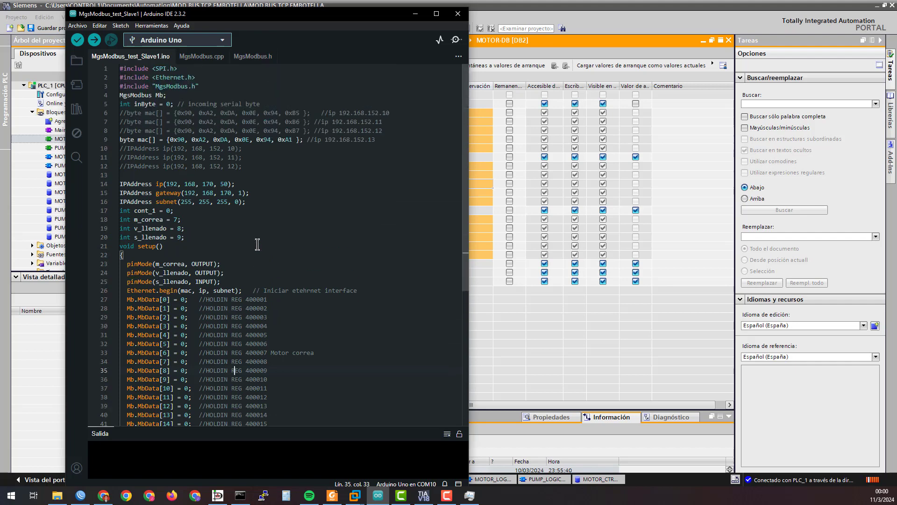
{"action": "scroll", "coordinate": [232, 260], "scroll_direction": "down", "scroll_amount": 8}
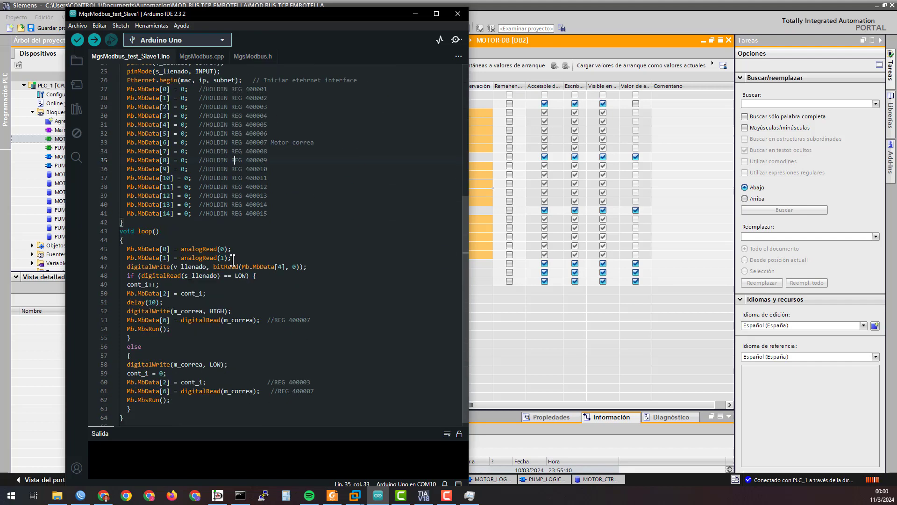
{"action": "scroll", "coordinate": [232, 260], "scroll_direction": "down", "scroll_amount": 1}
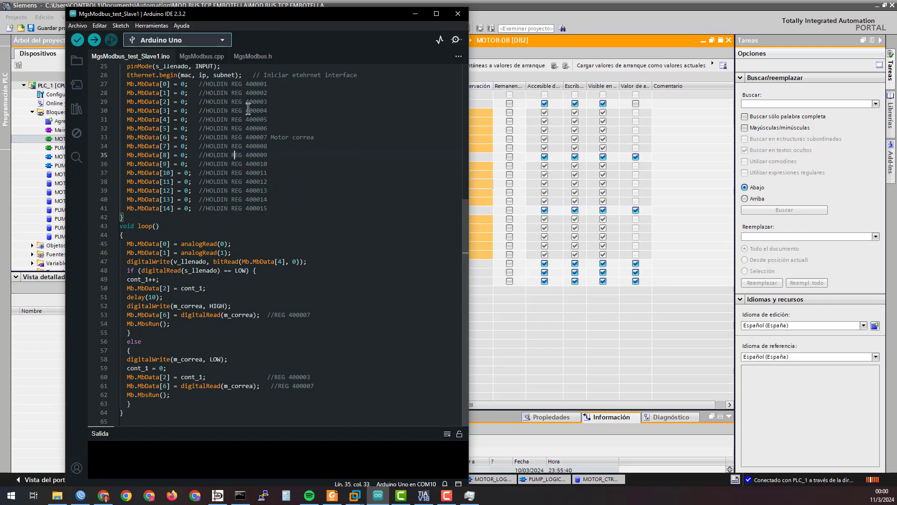
{"action": "scroll", "coordinate": [225, 209], "scroll_direction": "up", "scroll_amount": 5}
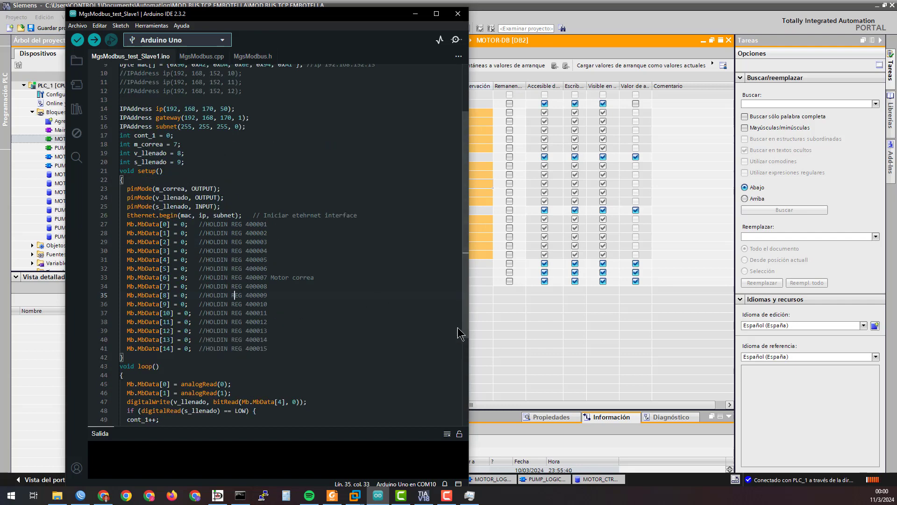
Switch to the 04 Windows virtual machine running WinCC Explorer and open Administración de variables of the LAB03 project
{"action": "left_click", "coordinate": [526, 346]}
{"action": "mouse_move", "coordinate": [350, 500]}
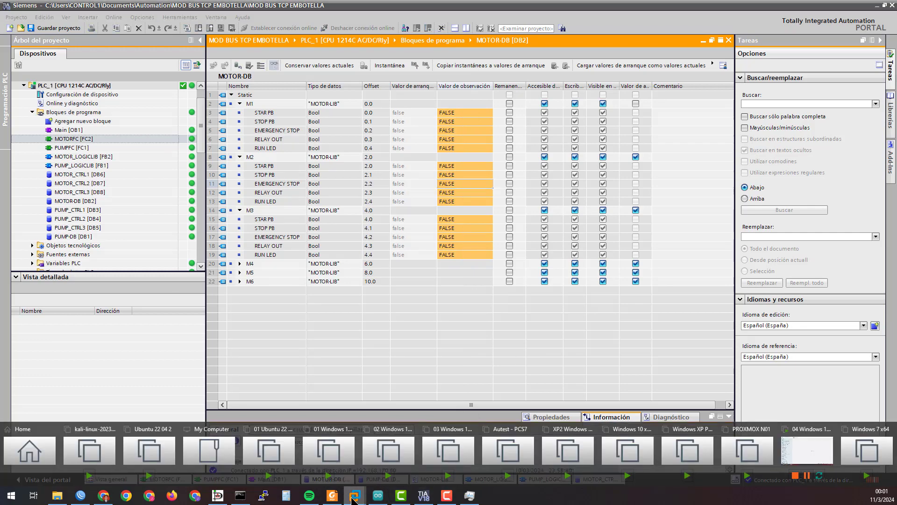
{"action": "left_click", "coordinate": [778, 453]}
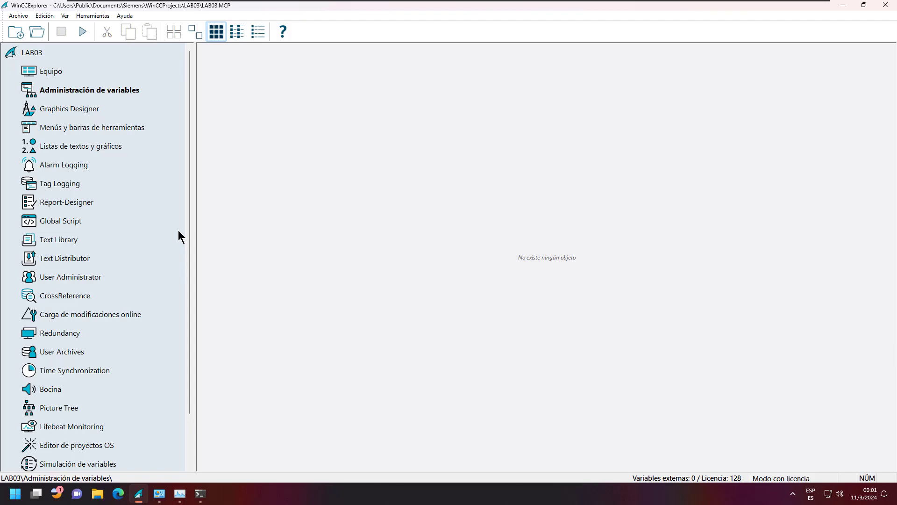
{"action": "left_click", "coordinate": [55, 73]}
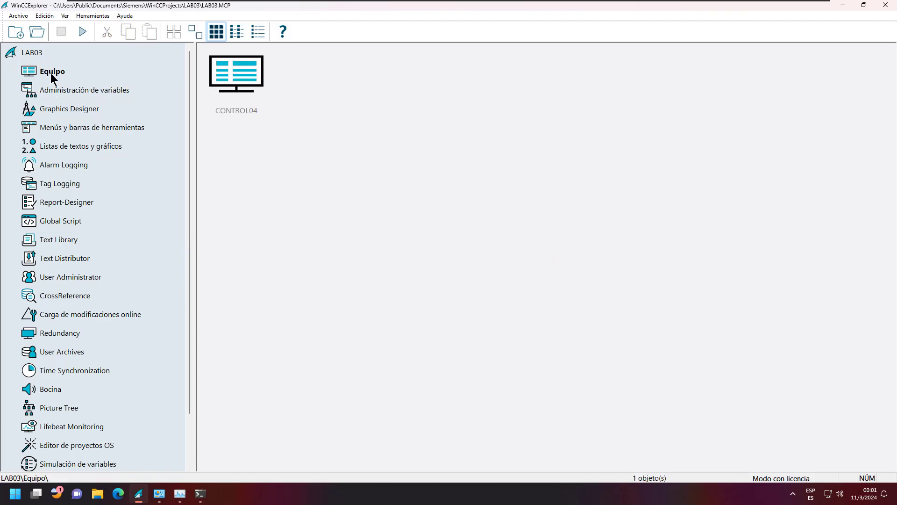
{"action": "left_click", "coordinate": [102, 93]}
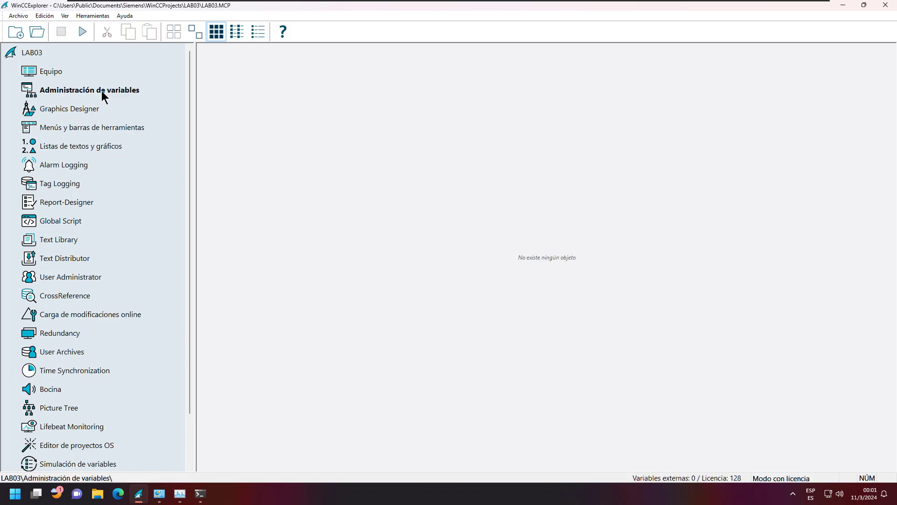
{"action": "double_click", "coordinate": [103, 93]}
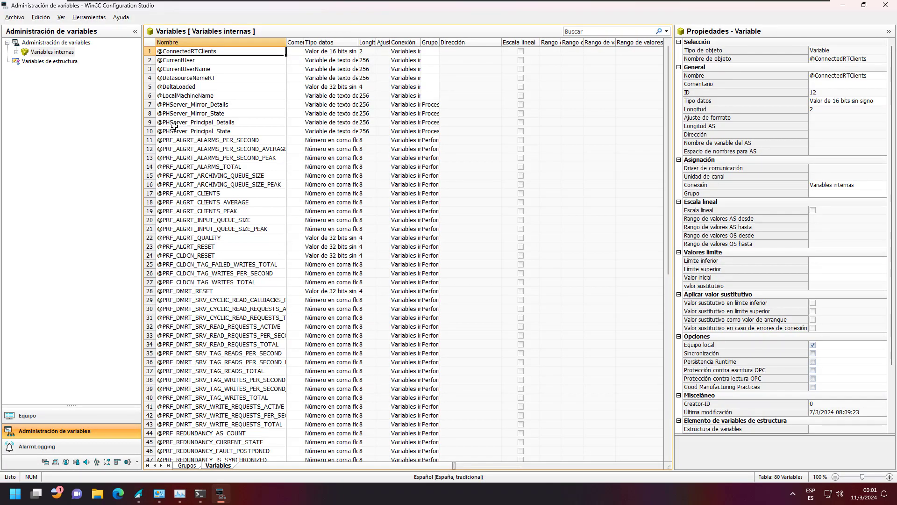
Add the SIMATIC S7-1200, S7-1500 Channel communication driver to Administración de variables
{"action": "left_click", "coordinate": [29, 43]}
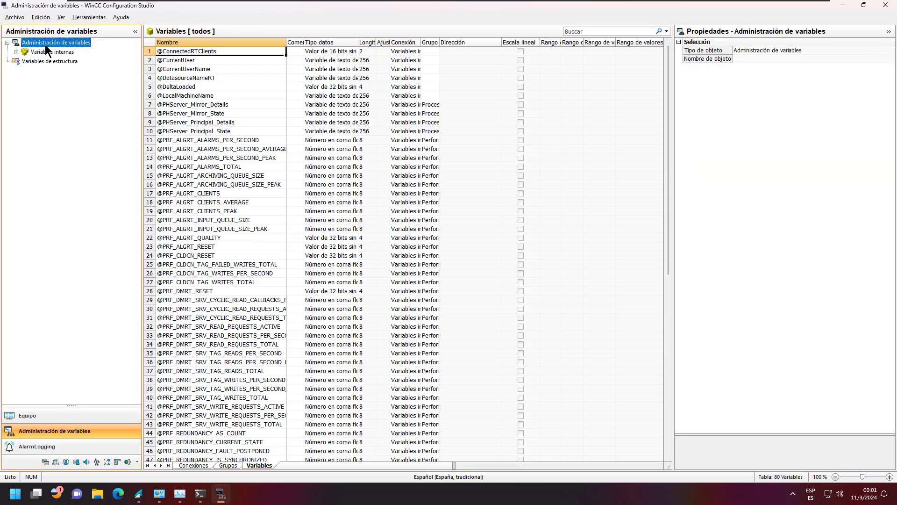
{"action": "right_click", "coordinate": [69, 44]}
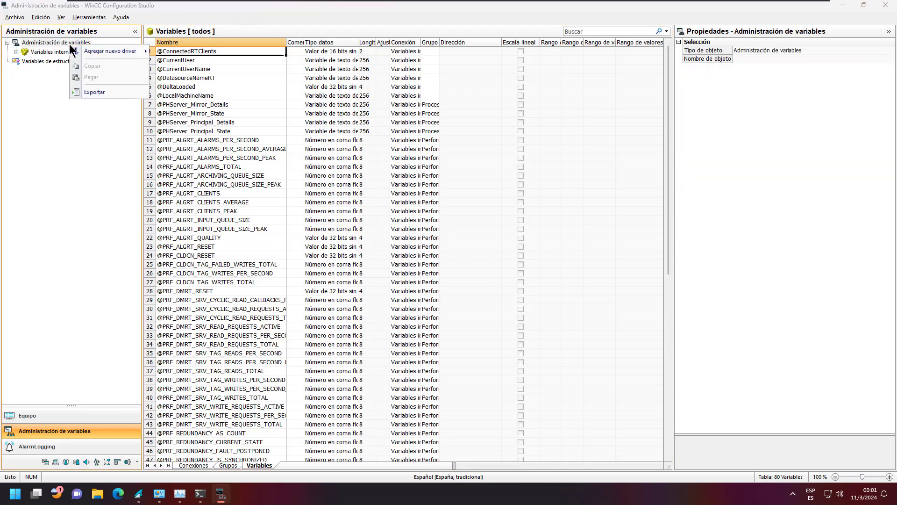
{"action": "mouse_move", "coordinate": [94, 52]}
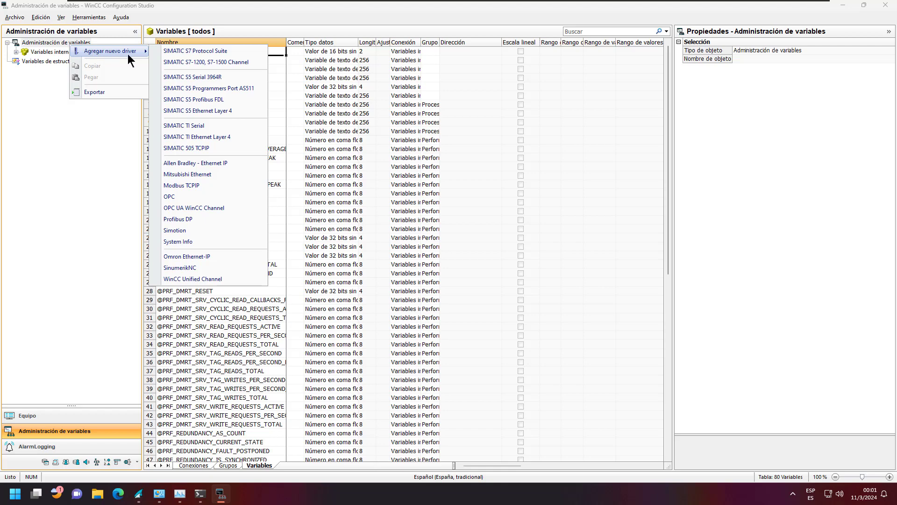
{"action": "left_click", "coordinate": [200, 62]}
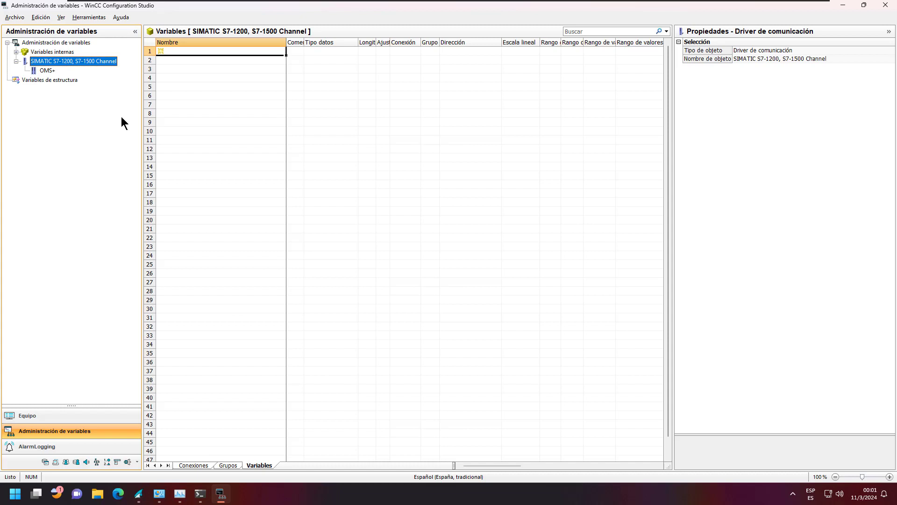
Create a new connection under the OMS+ channel unit of the SIMATIC S7-1200, S7-1500 Channel
{"action": "left_click", "coordinate": [47, 71]}
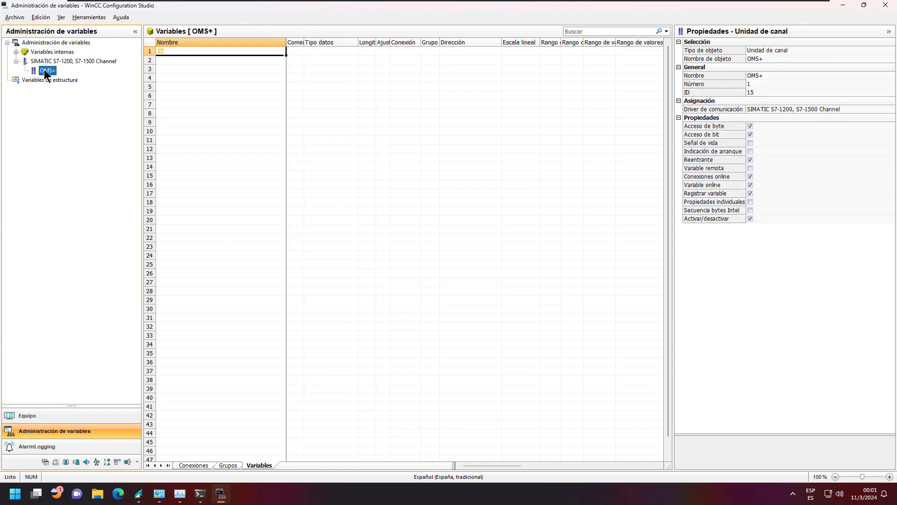
{"action": "right_click", "coordinate": [45, 71]}
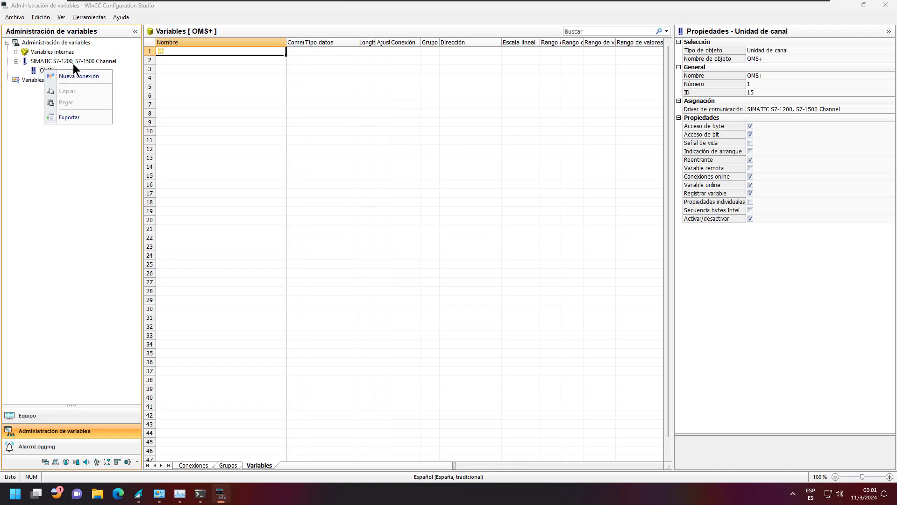
{"action": "left_click", "coordinate": [74, 63]}
{"action": "left_click", "coordinate": [48, 70]}
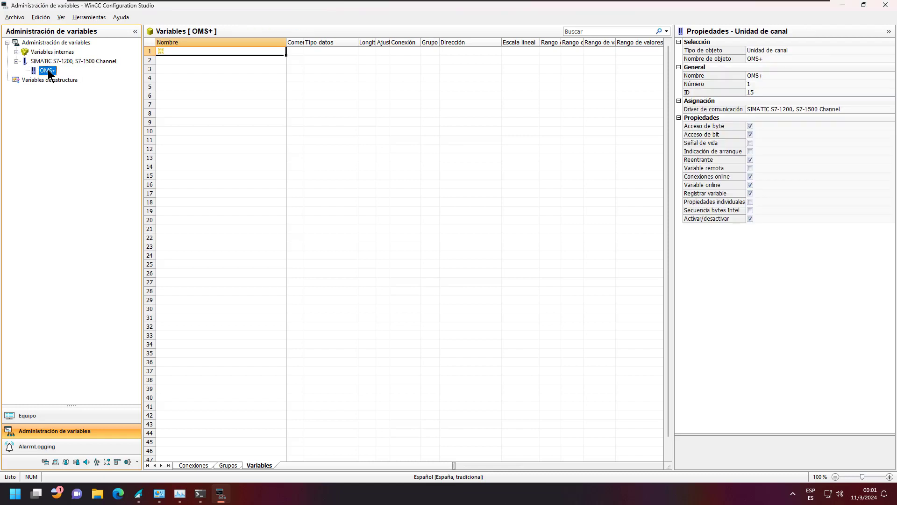
{"action": "right_click", "coordinate": [49, 71]}
{"action": "left_click", "coordinate": [66, 75]}
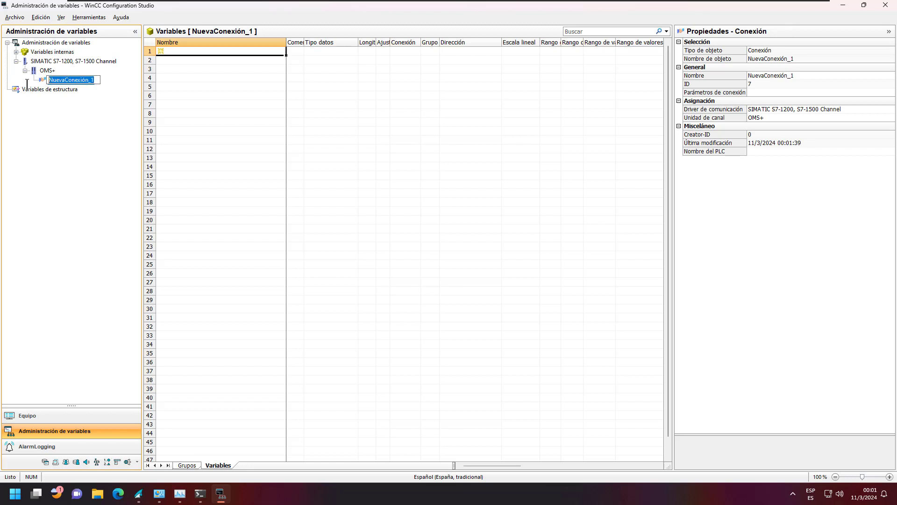
Name the new OMS+ connection ENLACE_CPU-1200
{"action": "key", "text": "Caps_Lock"}
{"action": "type", "text": "ENLÑACE"}
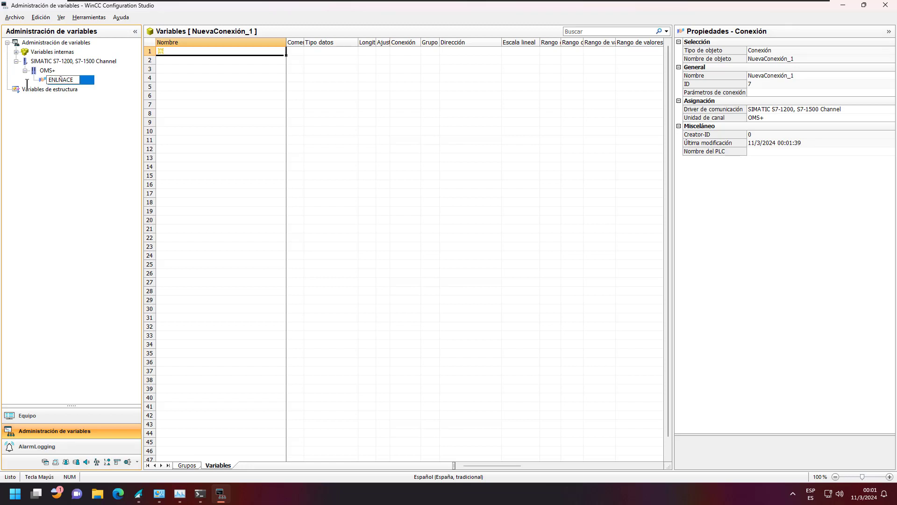
{"action": "key", "text": "BackSpace"}
{"action": "key", "text": "BackSpace"}
{"action": "key", "text": "BackSpace"}
{"action": "key", "text": "BackSpace"}
{"action": "type", "text": "ACE 1200CPU"}
{"action": "key", "text": "BackSpace"}
{"action": "type", "text": "_CPU-1200"}
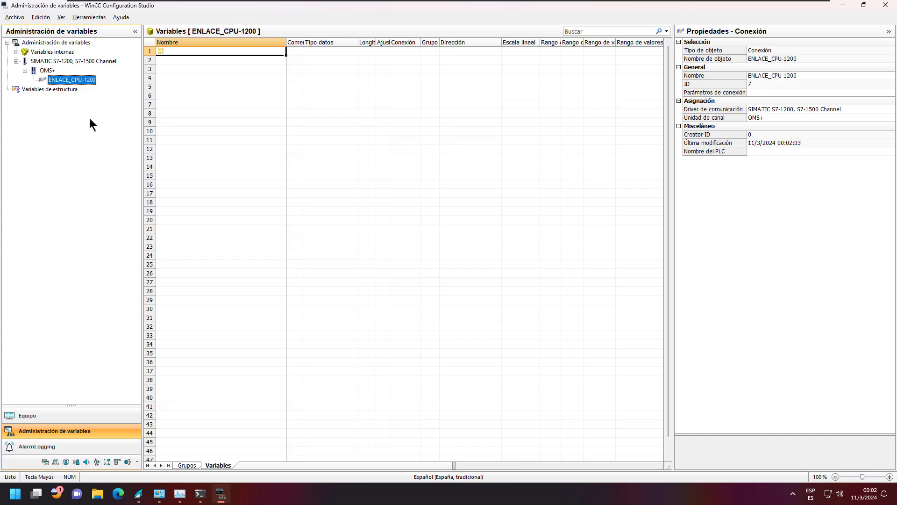
Add the Modbus TCPIP communication driver to Administración de variables
{"action": "left_click", "coordinate": [61, 64]}
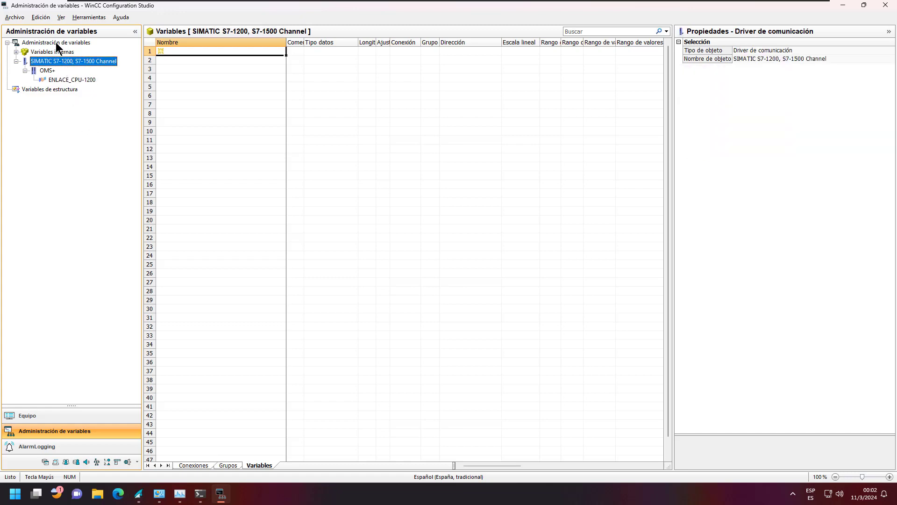
{"action": "left_click", "coordinate": [56, 42]}
{"action": "right_click", "coordinate": [57, 42]}
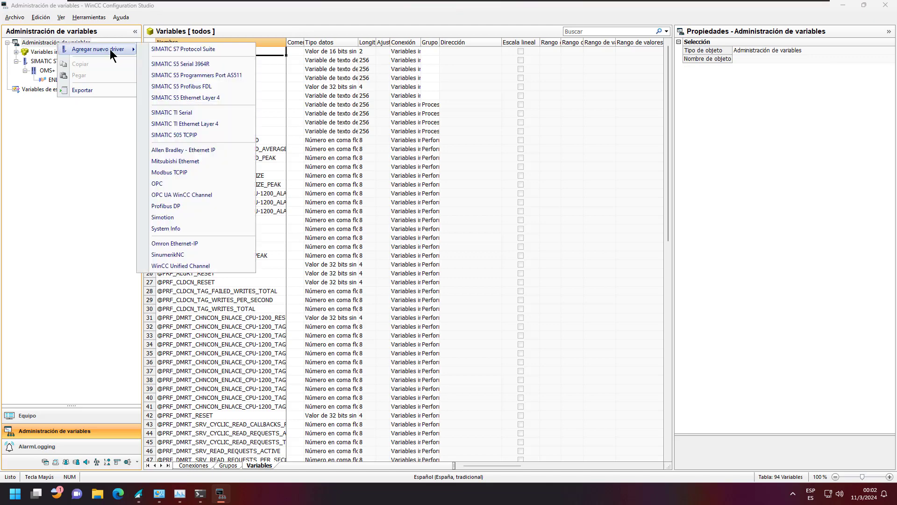
{"action": "left_click", "coordinate": [178, 177]}
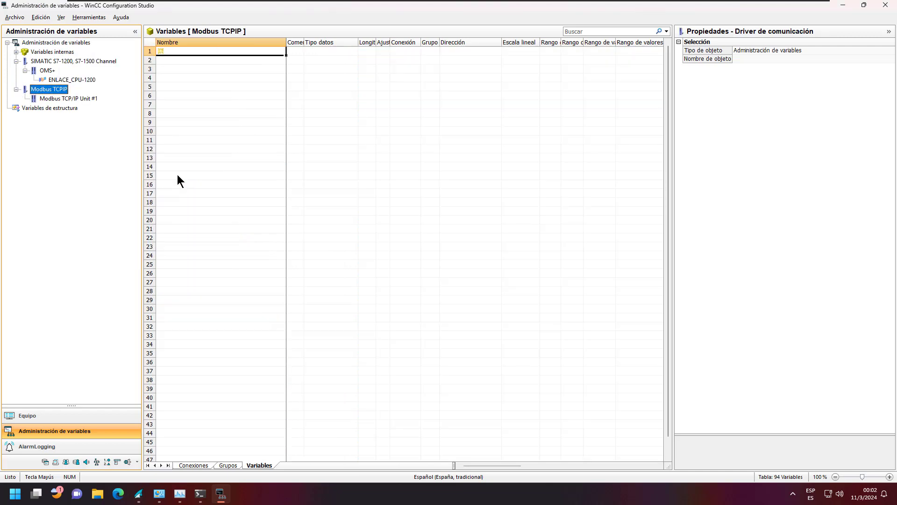
Create a new connection named ENLACE_ARDUINO under Modbus TCP/IP Unit #1
{"action": "left_click", "coordinate": [84, 99]}
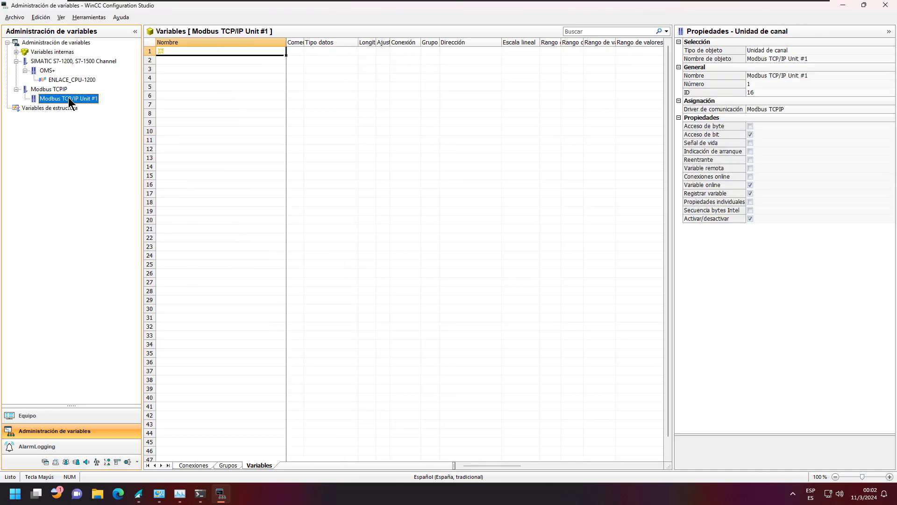
{"action": "right_click", "coordinate": [68, 98]}
{"action": "left_click", "coordinate": [97, 102]}
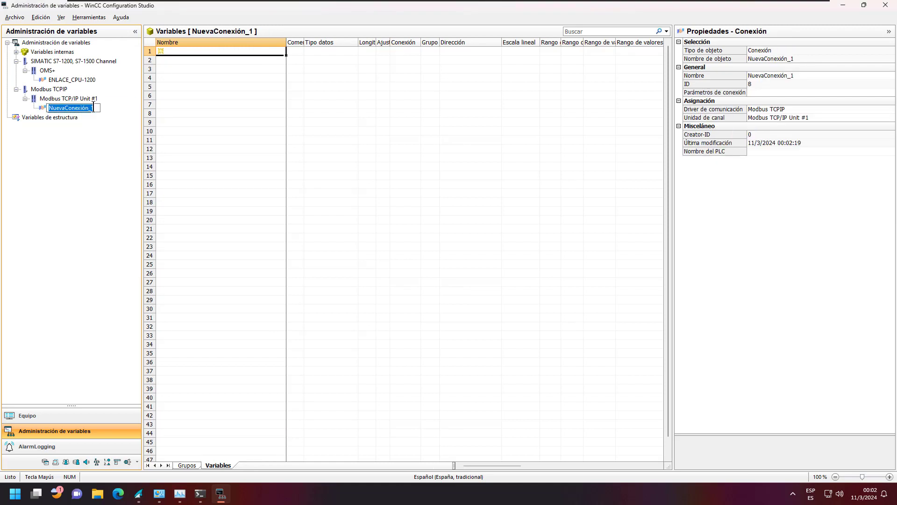
{"action": "type", "text": "ENLACE_ARDUINO"}
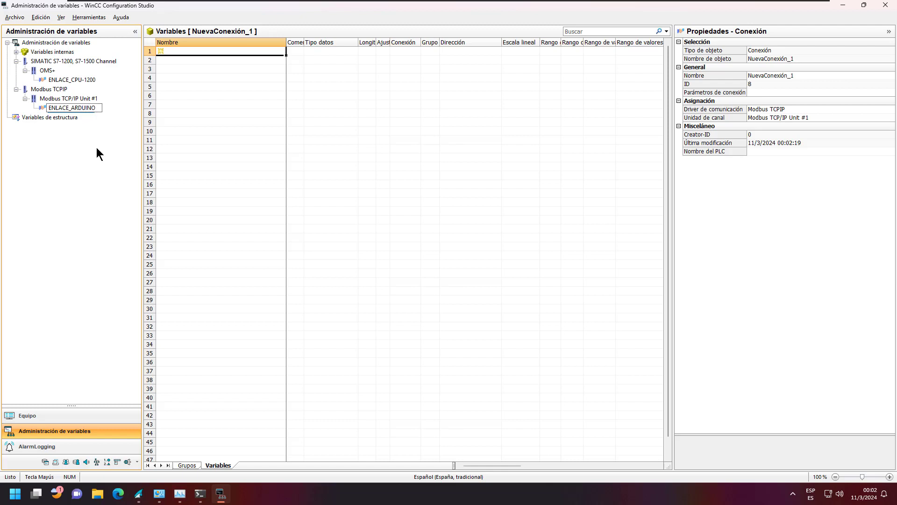
{"action": "key", "text": "Return"}
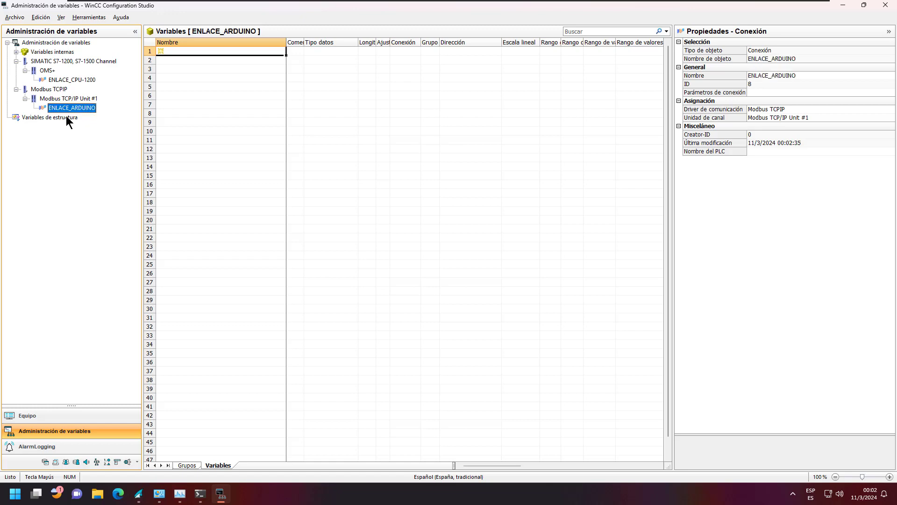
{"action": "left_click", "coordinate": [50, 42]}
{"action": "right_click", "coordinate": [50, 42]}
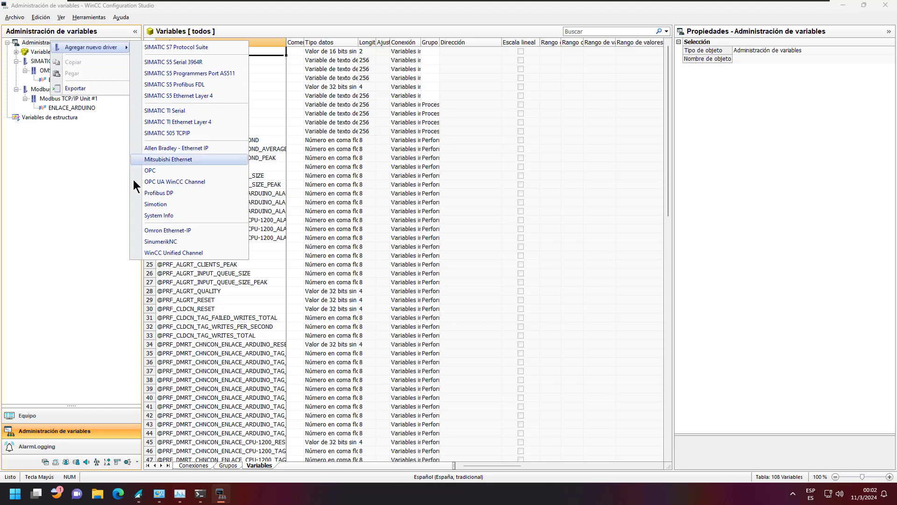
{"action": "left_click", "coordinate": [86, 125]}
{"action": "left_click", "coordinate": [76, 106]}
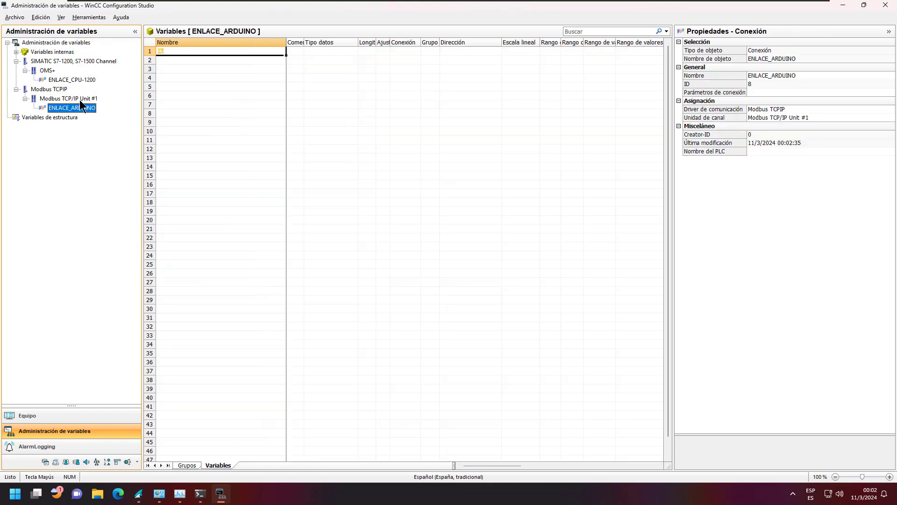
Create a second connection under Modbus TCP/IP Unit #1 and name it ENLACE_MICRO820
{"action": "left_click", "coordinate": [80, 99]}
{"action": "right_click", "coordinate": [81, 99]}
{"action": "left_click", "coordinate": [101, 106]}
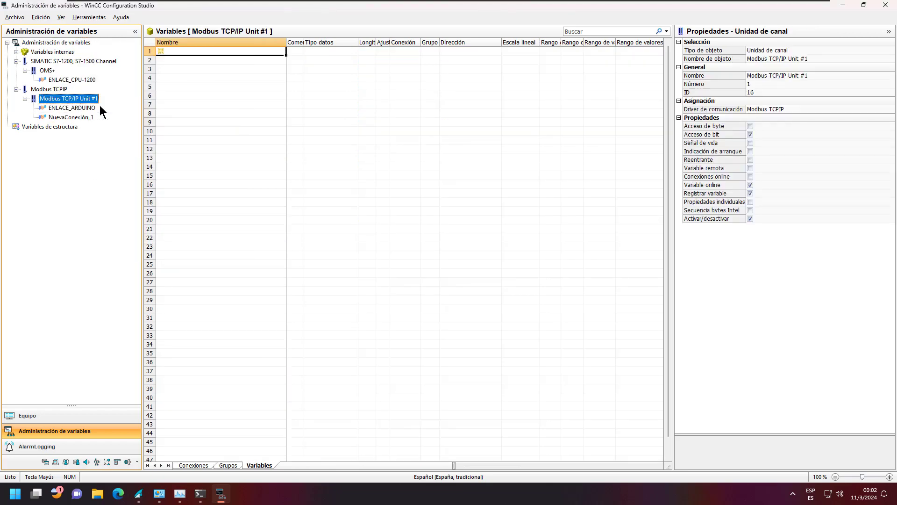
{"action": "type", "text": "ENLACE"}
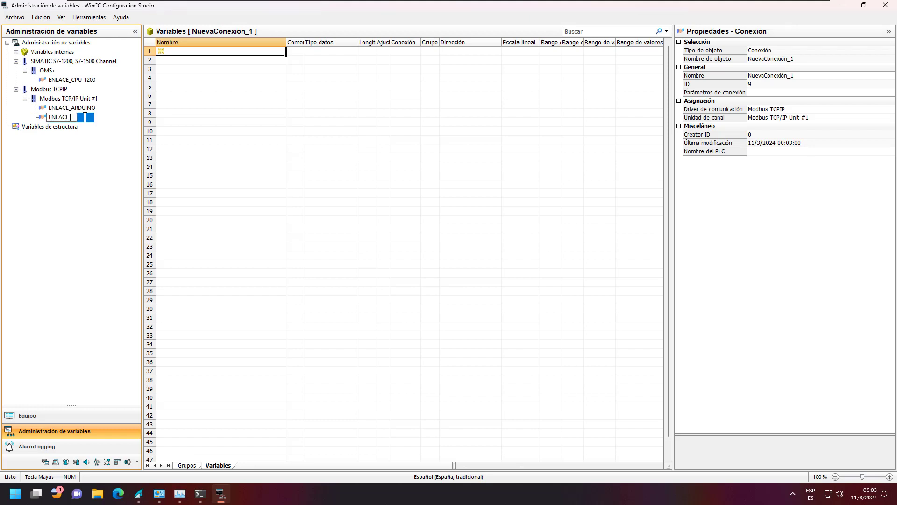
{"action": "type", "text": "_MICRO820"}
{"action": "key", "text": "Return"}
{"action": "left_click", "coordinate": [81, 107]}
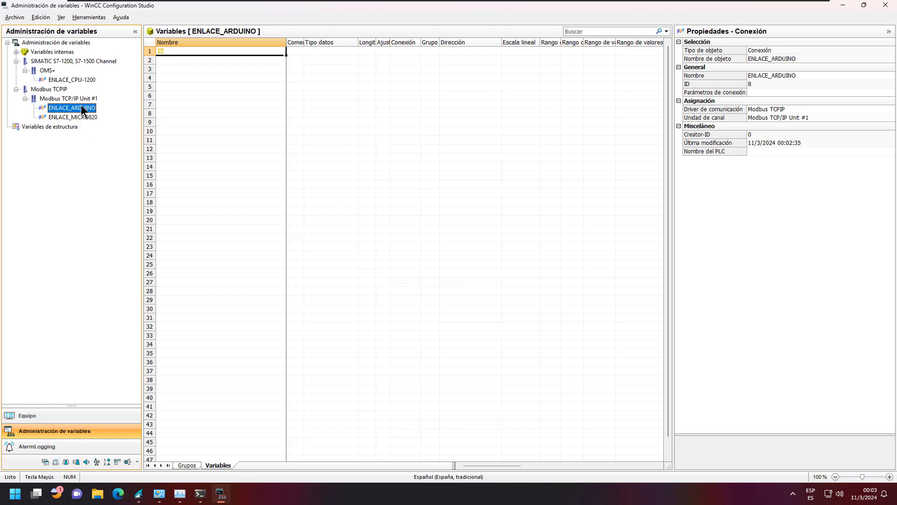
{"action": "left_click", "coordinate": [84, 97]}
{"action": "left_click", "coordinate": [58, 88]}
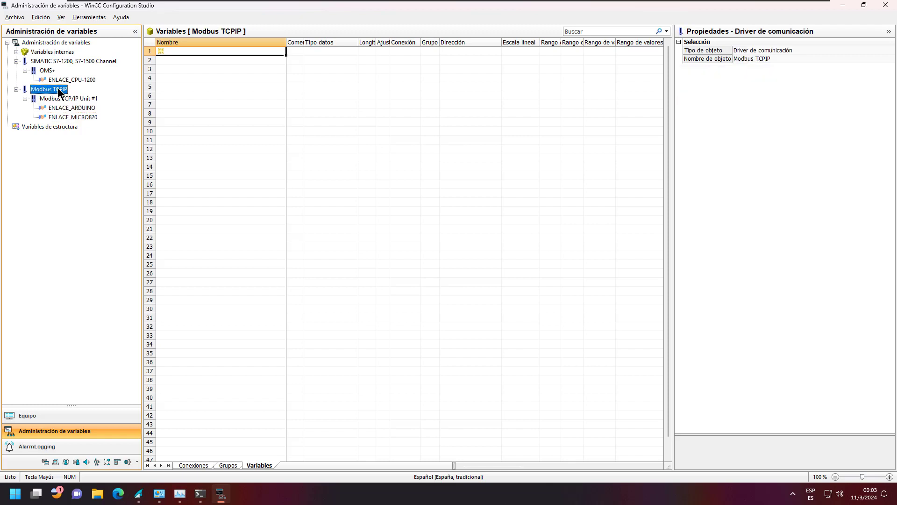
{"action": "left_click", "coordinate": [70, 107]}
{"action": "left_click", "coordinate": [77, 118]}
{"action": "left_click", "coordinate": [84, 108]}
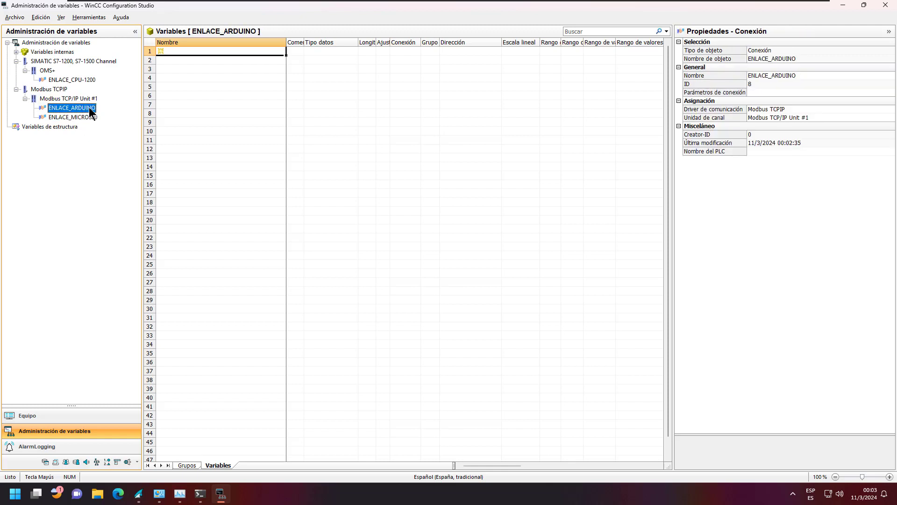
Set the link parameters of ENLACE_CPU-1200 to IP address 192.168.170.60, access point S7ONLINE and product family s71200-connection
{"action": "left_click", "coordinate": [91, 81]}
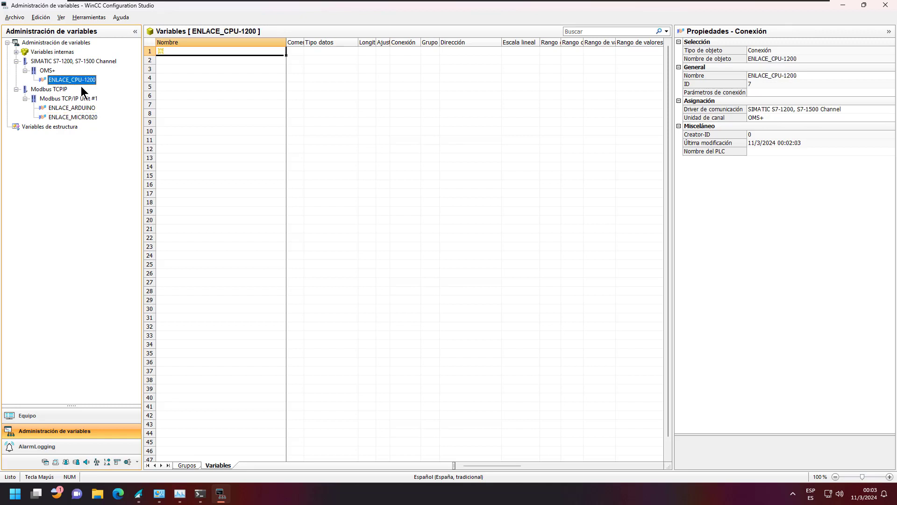
{"action": "right_click", "coordinate": [74, 77]}
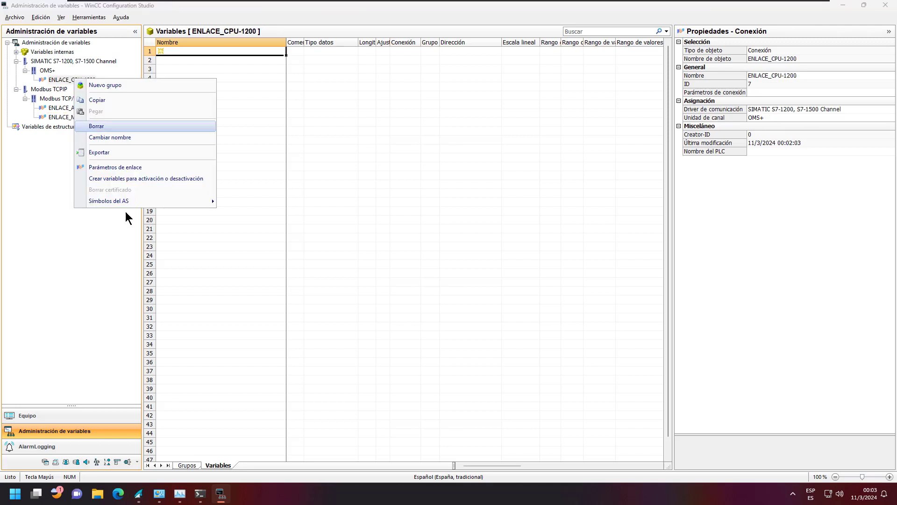
{"action": "left_click", "coordinate": [119, 169]}
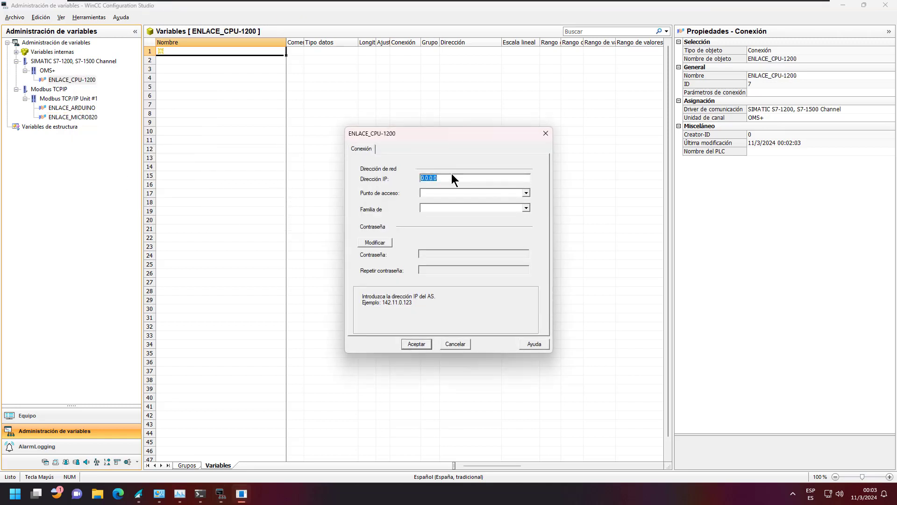
{"action": "double_click", "coordinate": [452, 174]}
{"action": "type", "text": "192.168.170.60"}
{"action": "left_click", "coordinate": [430, 194]}
{"action": "left_click", "coordinate": [527, 193]}
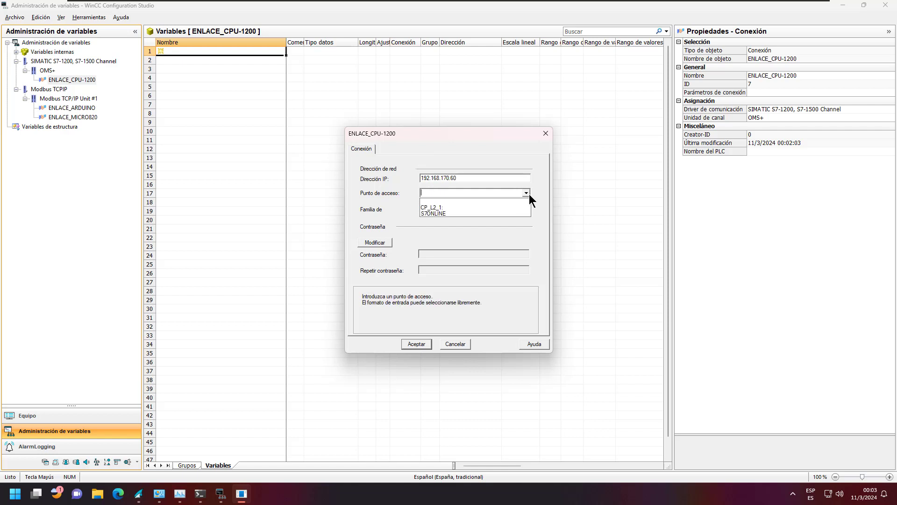
{"action": "left_click", "coordinate": [441, 214]}
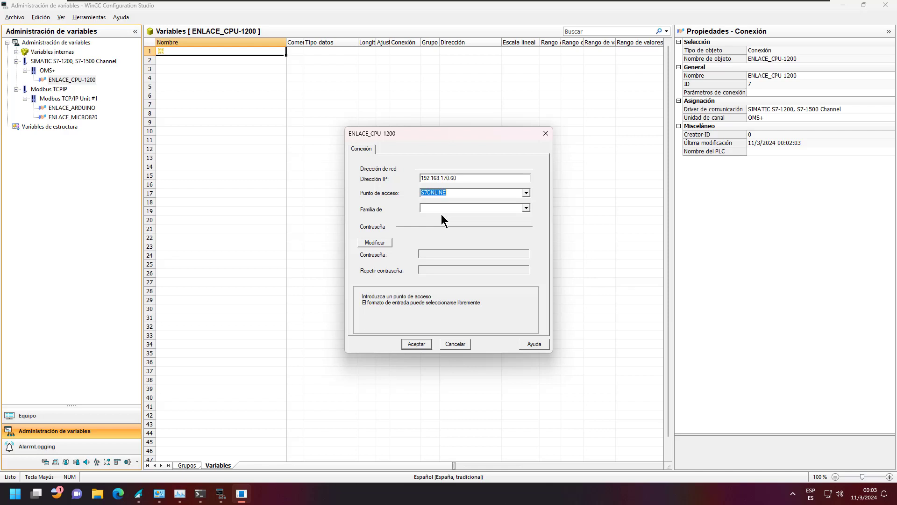
{"action": "left_click", "coordinate": [473, 208]}
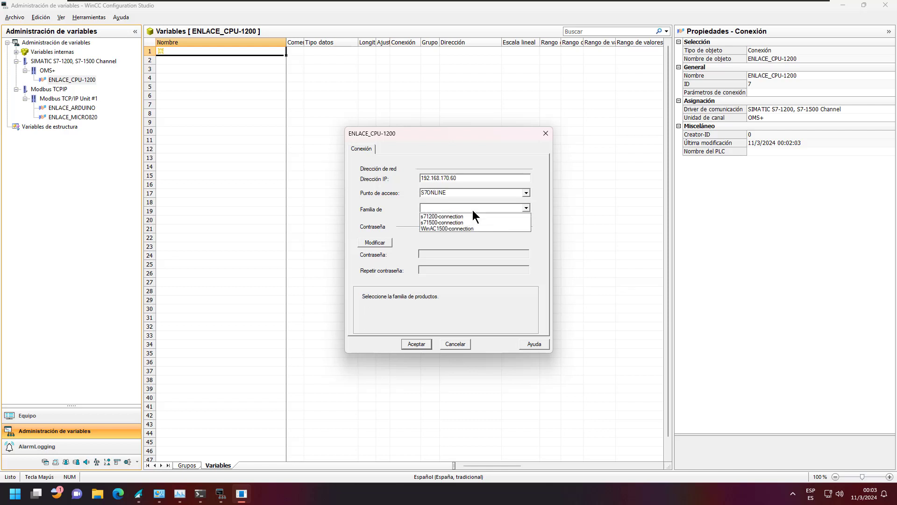
{"action": "left_click", "coordinate": [442, 217]}
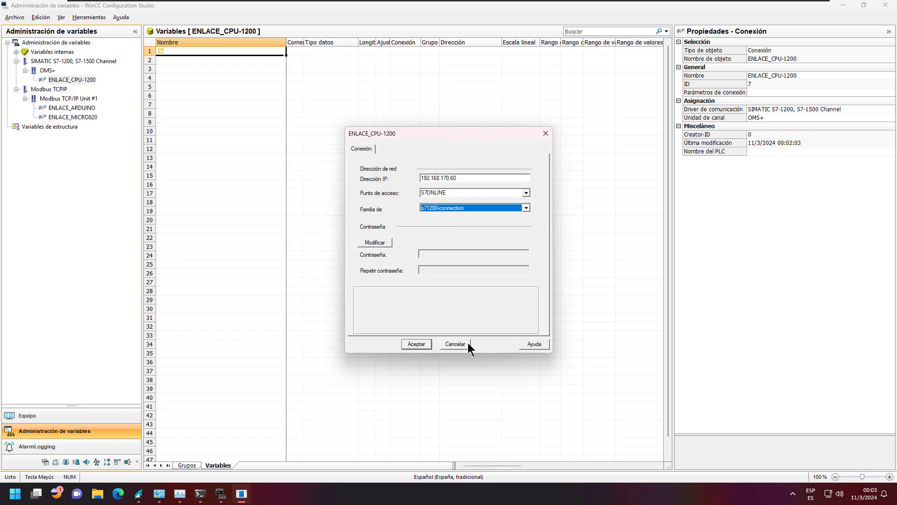
{"action": "left_click", "coordinate": [416, 344]}
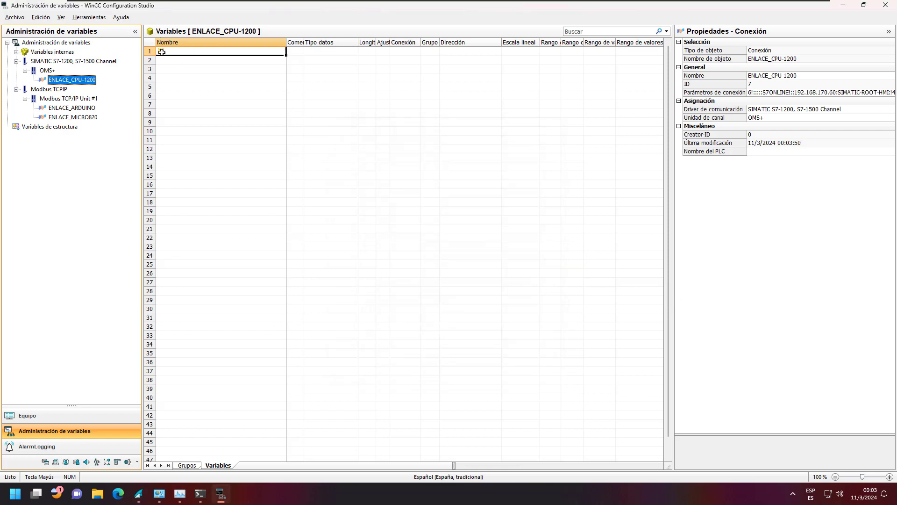
In the link parameters of ENLACE_ARDUINO, set the CPU type to Premium, Micro and the server to 192.168.170.50, checking the address in the network diagram
{"action": "left_click", "coordinate": [86, 108]}
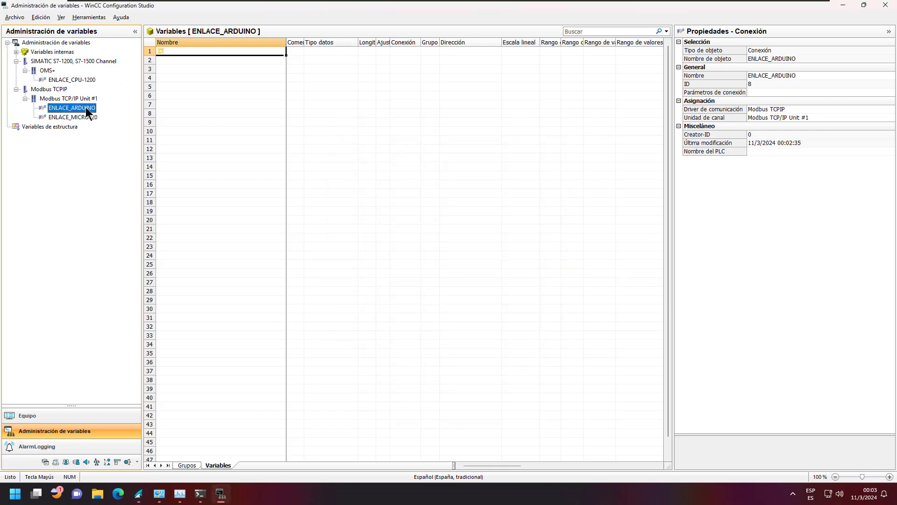
{"action": "right_click", "coordinate": [86, 107]}
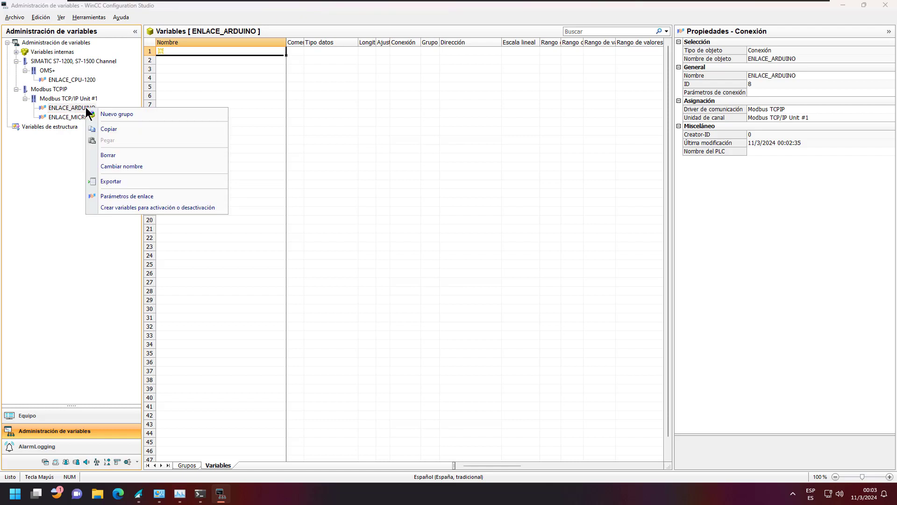
{"action": "left_click", "coordinate": [134, 196]}
{"action": "left_click", "coordinate": [463, 197]}
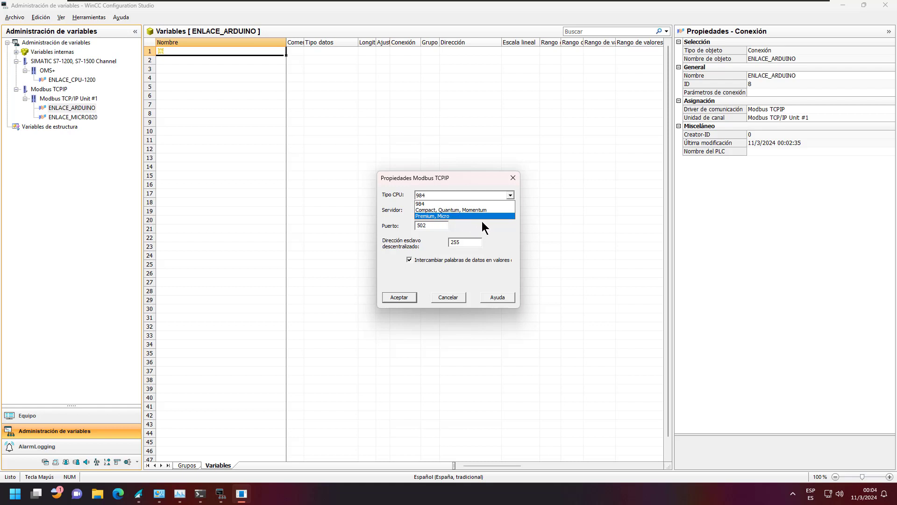
{"action": "left_click", "coordinate": [437, 216]}
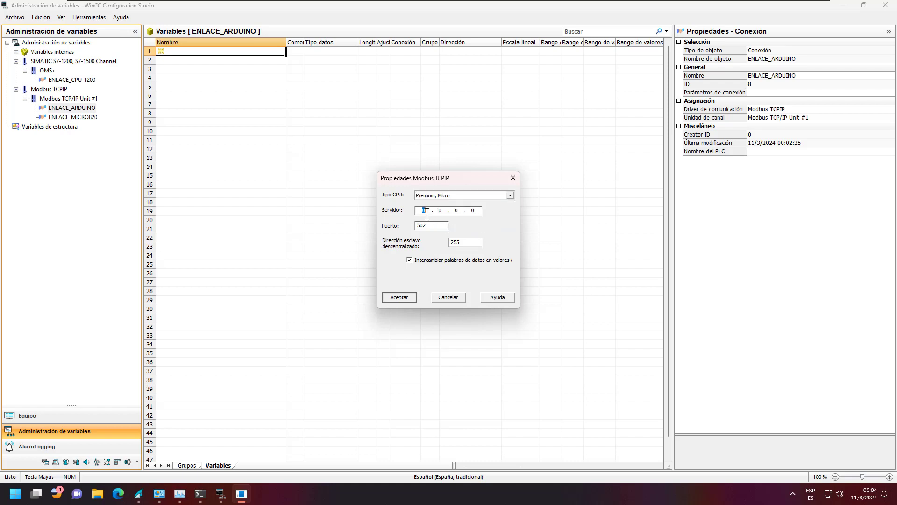
{"action": "type", "text": "192 . 168 . 170"}
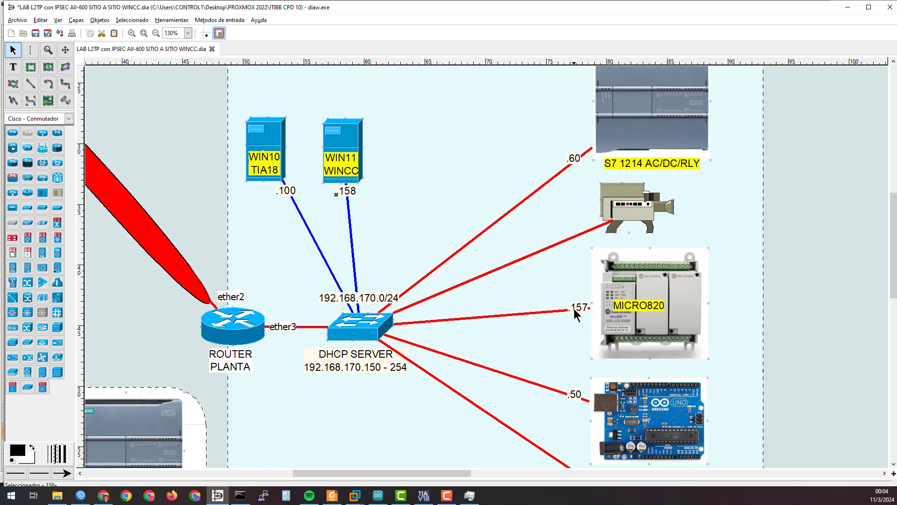
{"action": "left_click", "coordinate": [848, 8]}
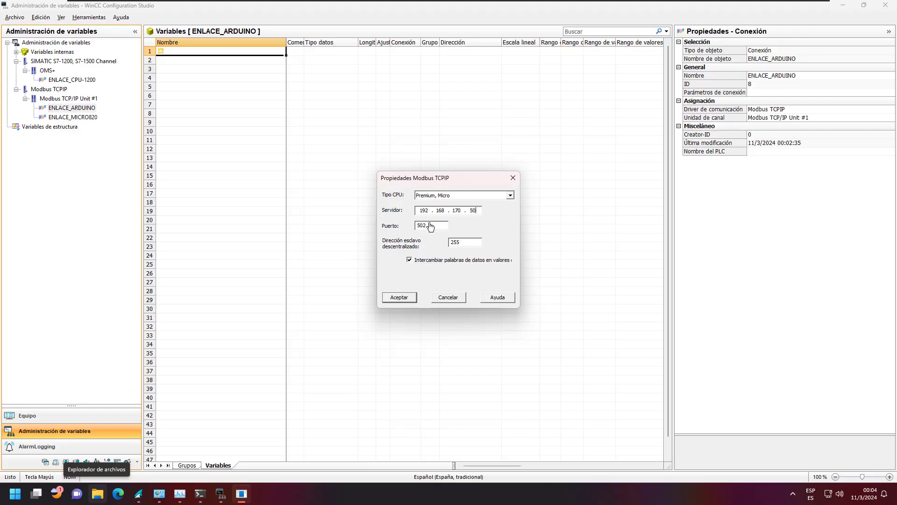
Set the remote slave address of ENLACE_ARDUINO to 1 and accept its Modbus TCPIP properties
{"action": "left_click", "coordinate": [466, 240]}
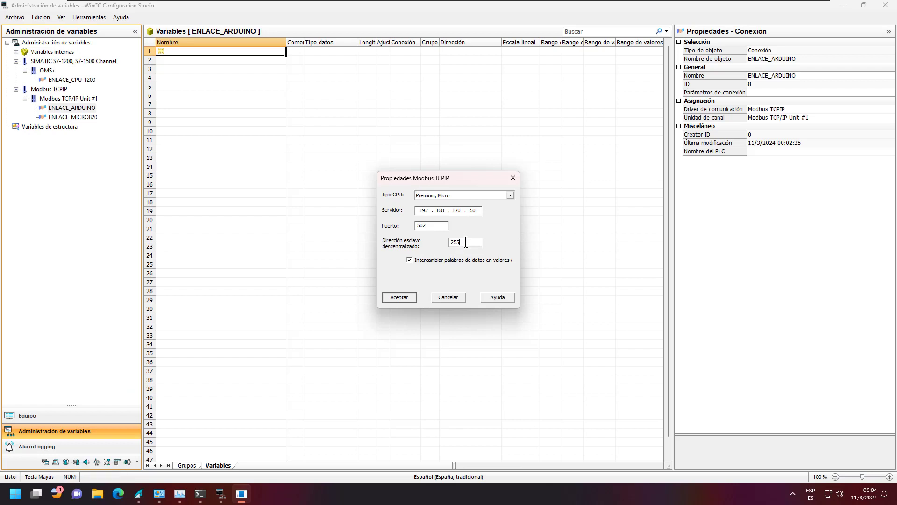
{"action": "double_click", "coordinate": [466, 242]}
{"action": "type", "text": "1"}
{"action": "left_click", "coordinate": [405, 298]}
Set the link parameters of ENLACE_MICRO820 to CPU type Premium, Micro and server 192.168.170.157
{"action": "left_click", "coordinate": [77, 119]}
{"action": "right_click", "coordinate": [78, 119]}
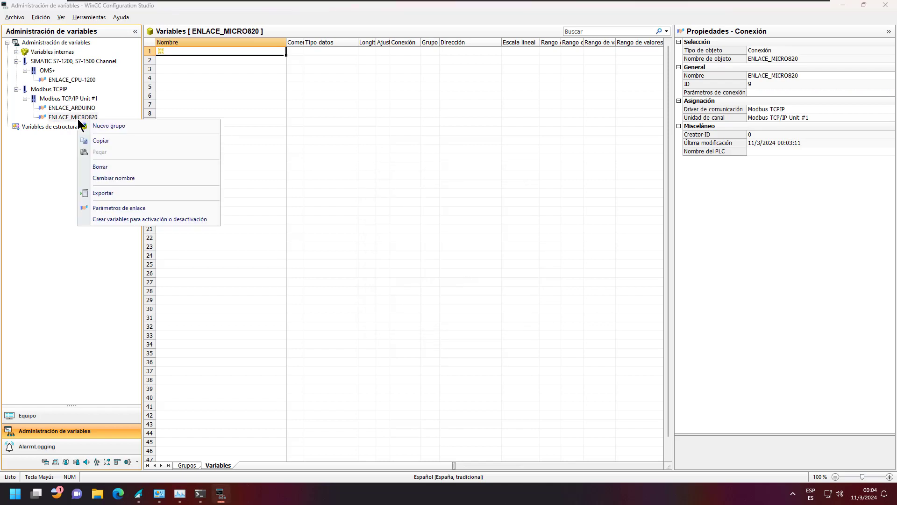
{"action": "left_click", "coordinate": [131, 207]}
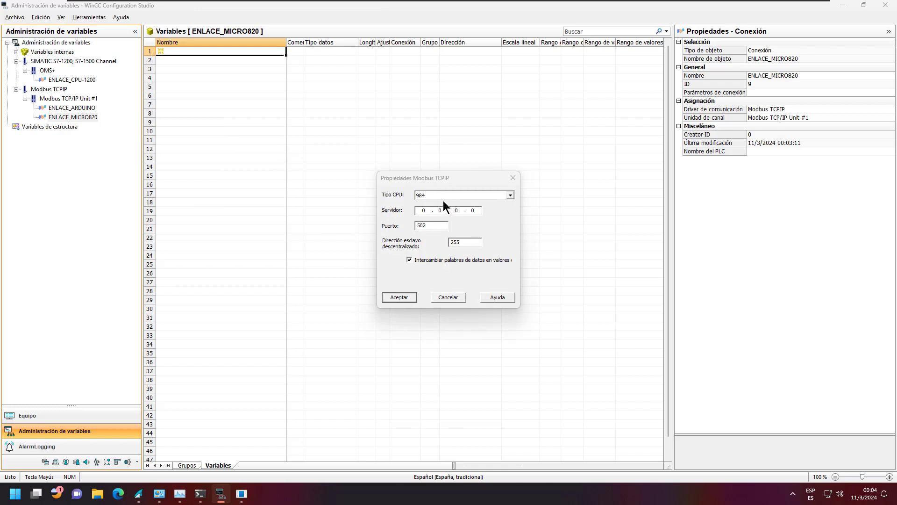
{"action": "left_click", "coordinate": [491, 197]}
{"action": "left_click", "coordinate": [428, 214]}
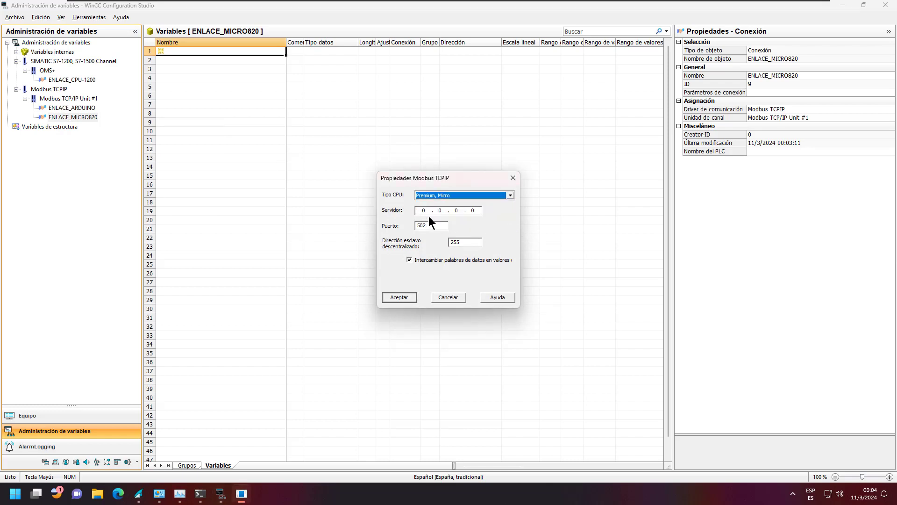
{"action": "left_click", "coordinate": [423, 211]}
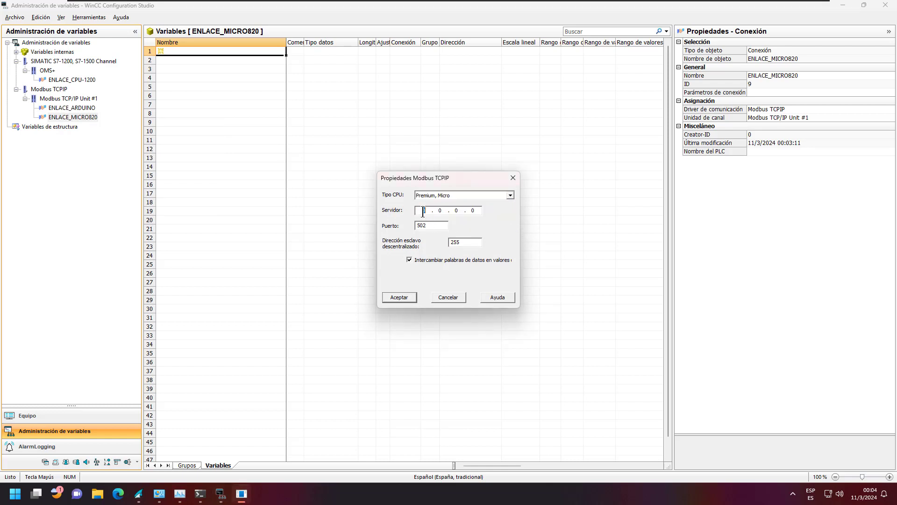
{"action": "type", "text": "192 . 168 . 170 . 157"}
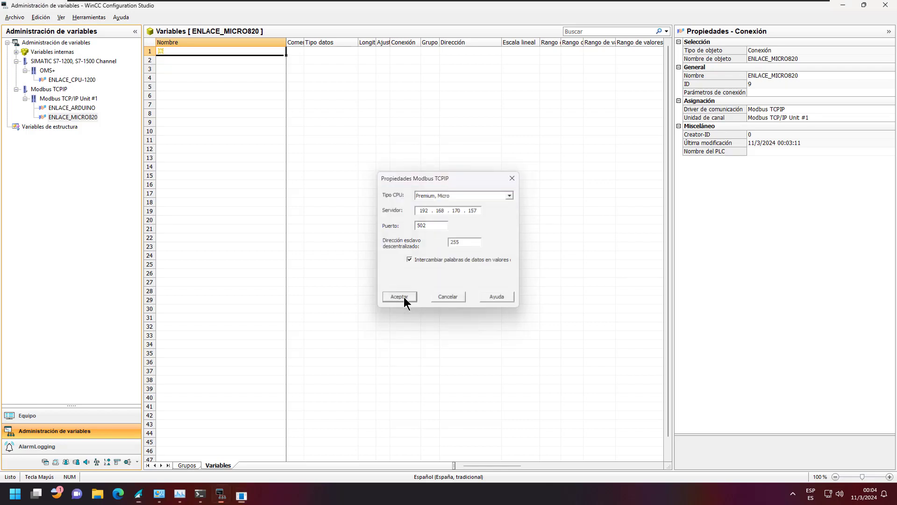
{"action": "left_click", "coordinate": [400, 298]}
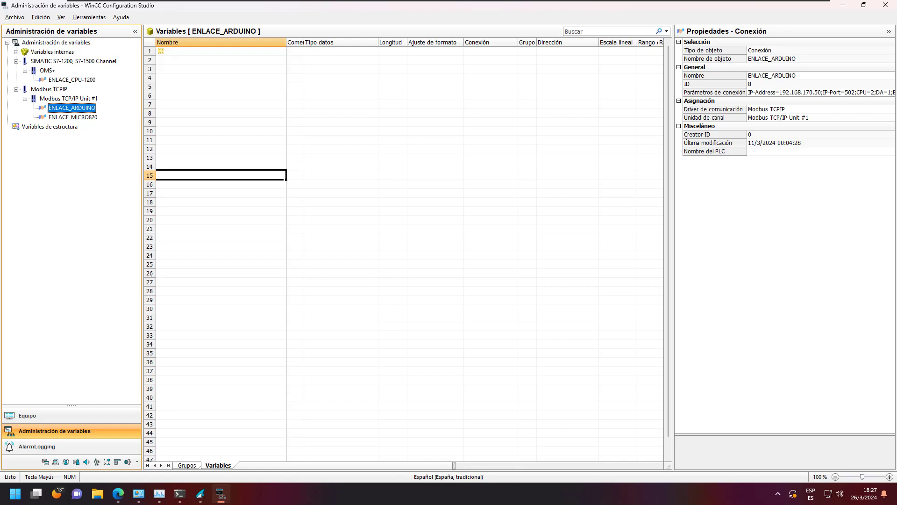
Switch to the Arduino IDE sketch, examine its holding register list and place its window beside the WinCC variable names
{"action": "key", "text": "alt+Tab"}
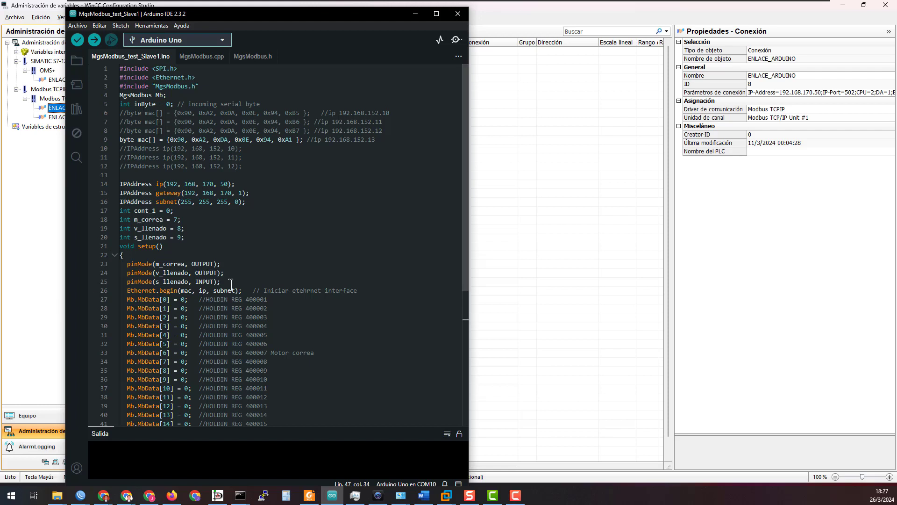
{"action": "scroll", "coordinate": [234, 299], "scroll_direction": "down", "scroll_amount": 1}
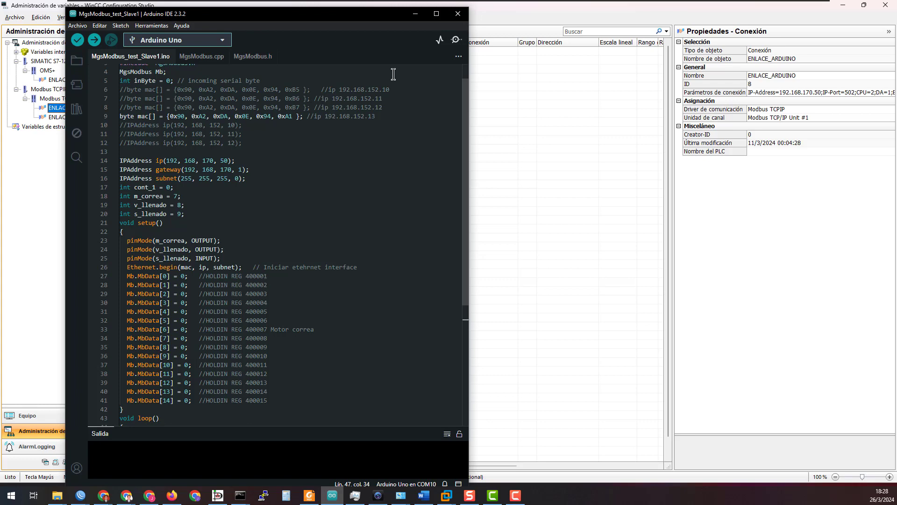
{"action": "left_click_drag", "start_coordinate": [374, 11], "coordinate": [798, 18]}
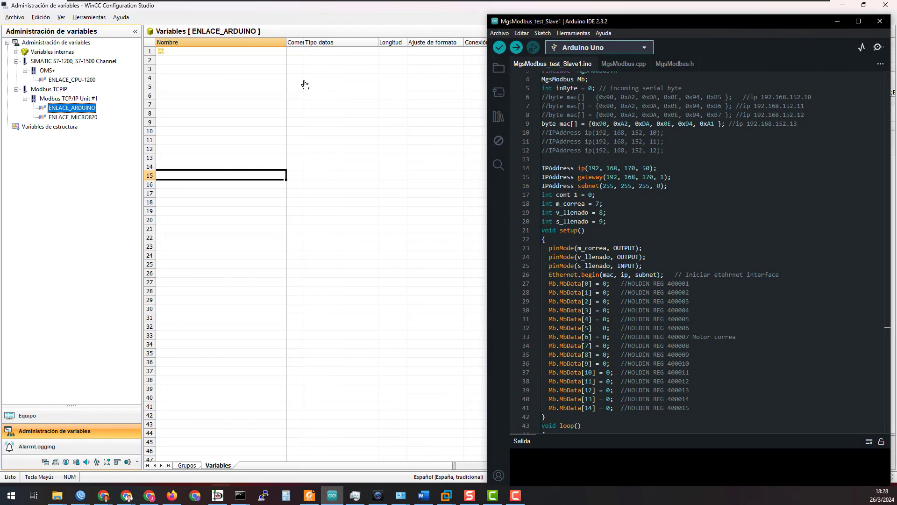
Create variable 400001 on connection ENLACE_ARDUINO in WinCC with data type Valor de 16 bits con signo
{"action": "left_click", "coordinate": [181, 53]}
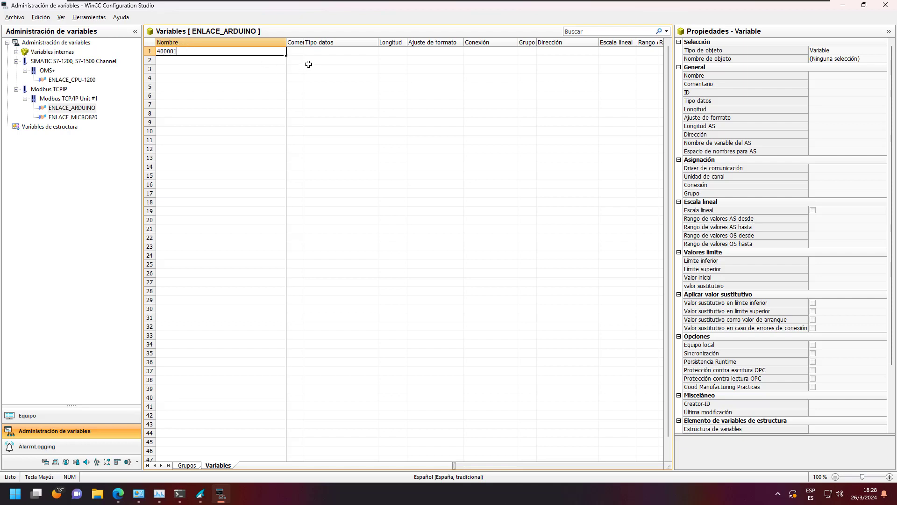
{"action": "left_click", "coordinate": [322, 52]}
{"action": "left_click", "coordinate": [381, 52]}
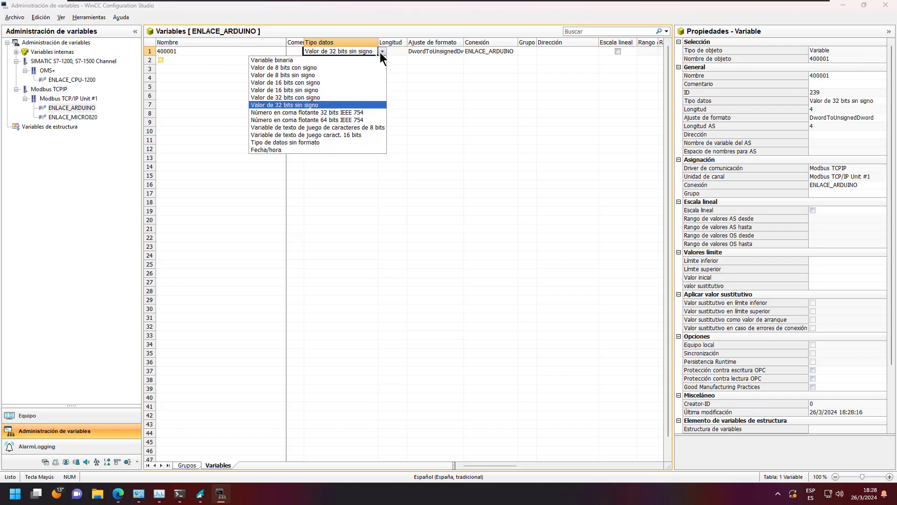
{"action": "left_click", "coordinate": [317, 82]}
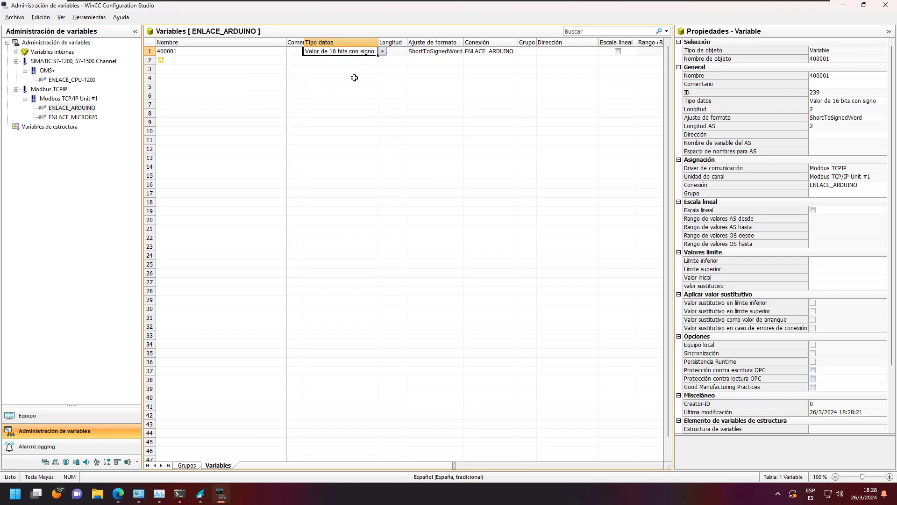
{"action": "left_click", "coordinate": [398, 53]}
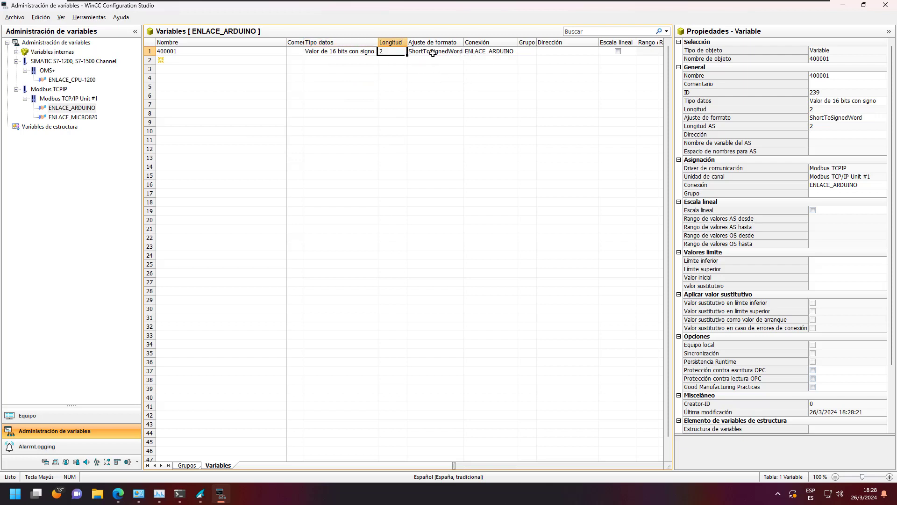
{"action": "left_click", "coordinate": [491, 52]}
{"action": "left_click", "coordinate": [522, 52]}
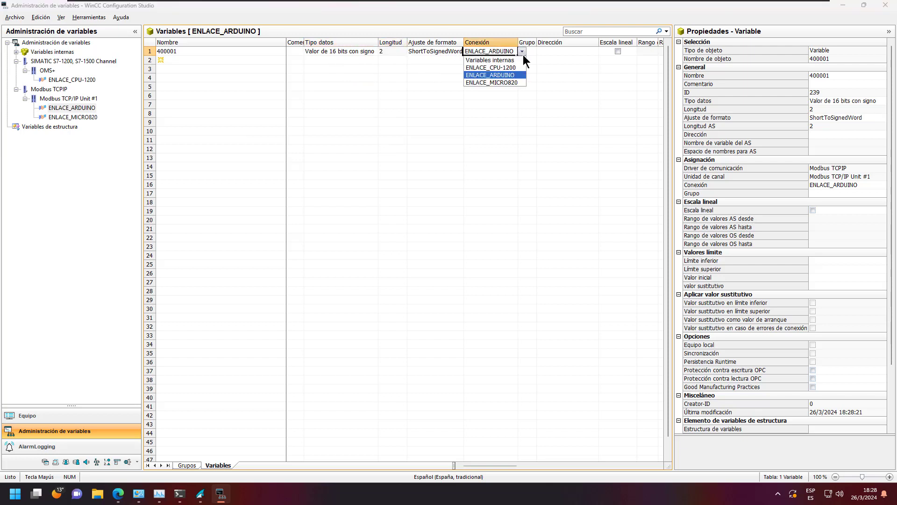
{"action": "left_click", "coordinate": [507, 74]}
Set the Modbus address of variable 400001 to area 4x Holding Registers / %MW, number 0, checking the register numbering in the Arduino sketch
{"action": "left_click", "coordinate": [577, 53]}
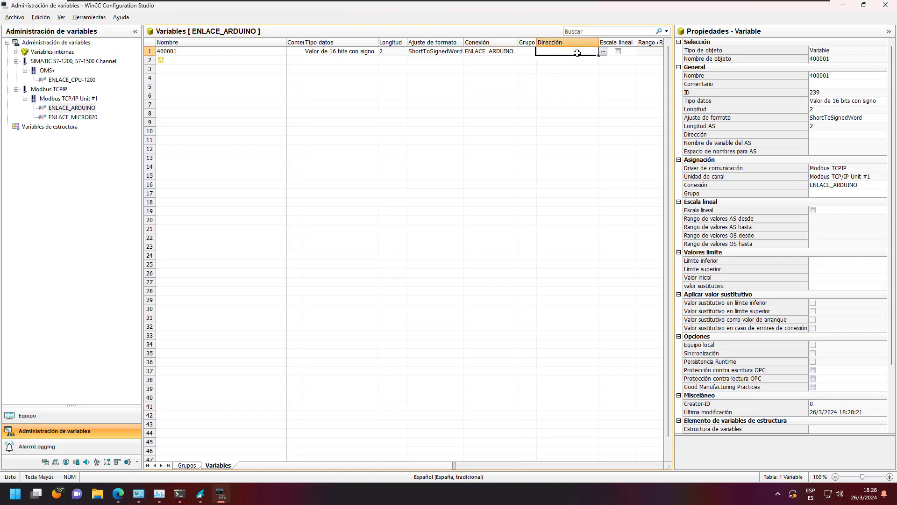
{"action": "left_click", "coordinate": [603, 51]}
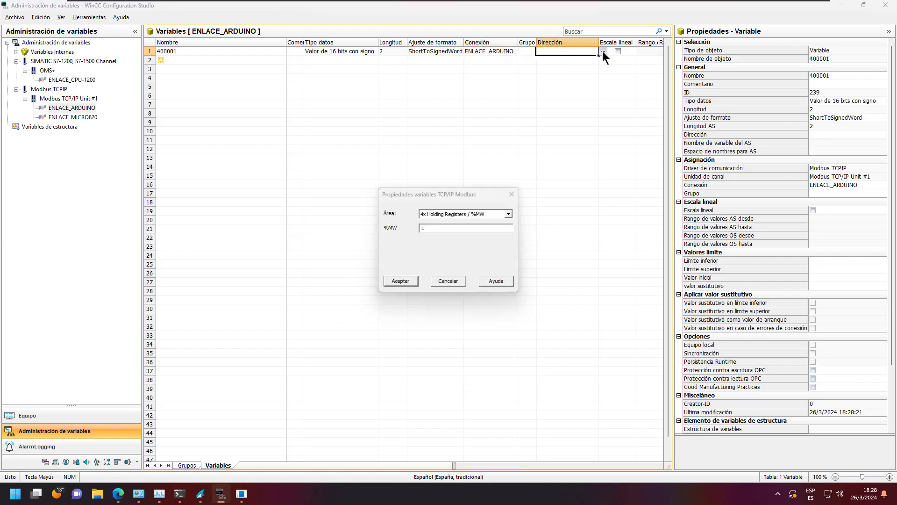
{"action": "left_click", "coordinate": [508, 215]}
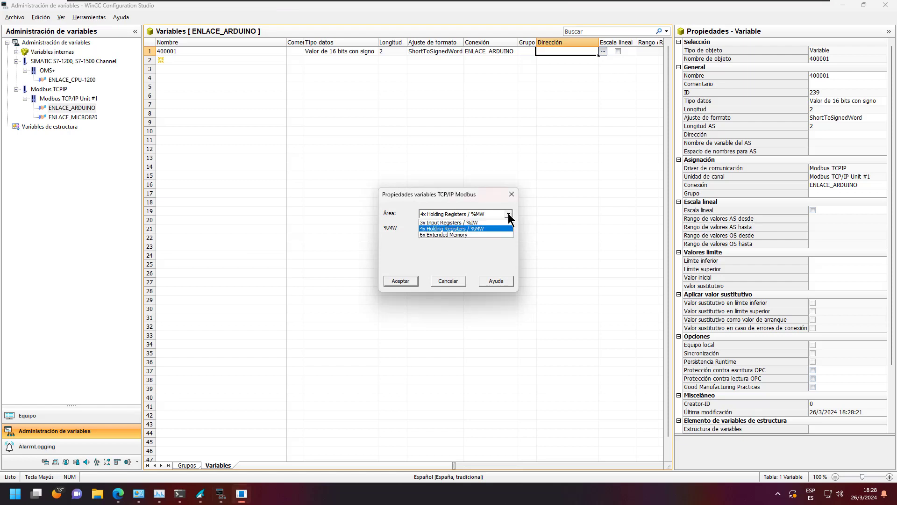
{"action": "left_click", "coordinate": [462, 229]}
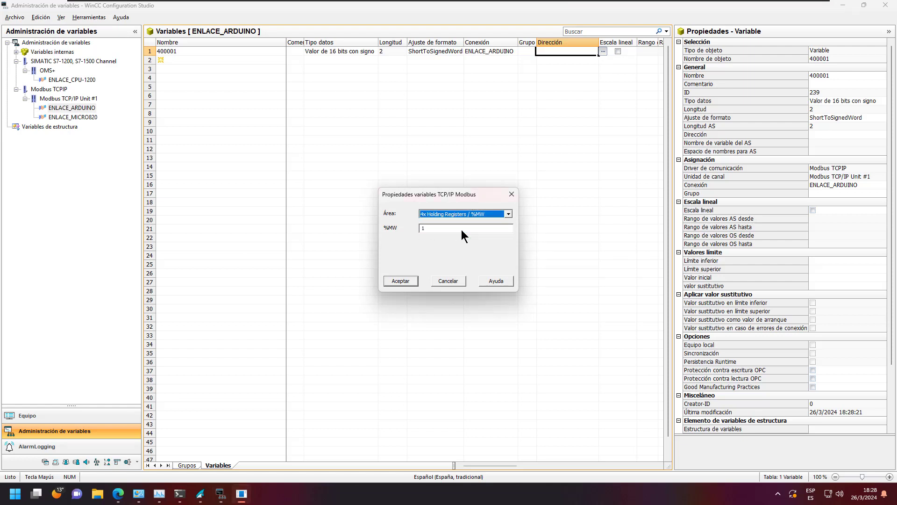
{"action": "double_click", "coordinate": [432, 229]}
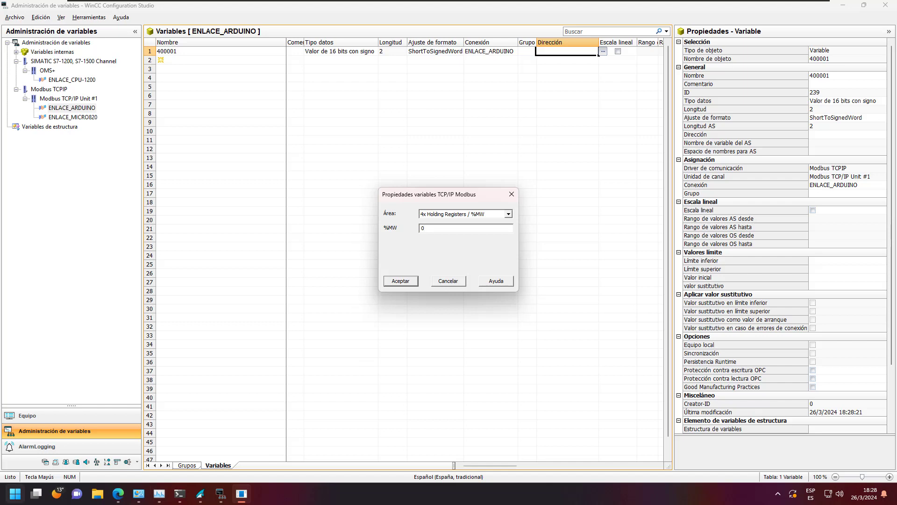
{"action": "key", "text": "alt+Tab"}
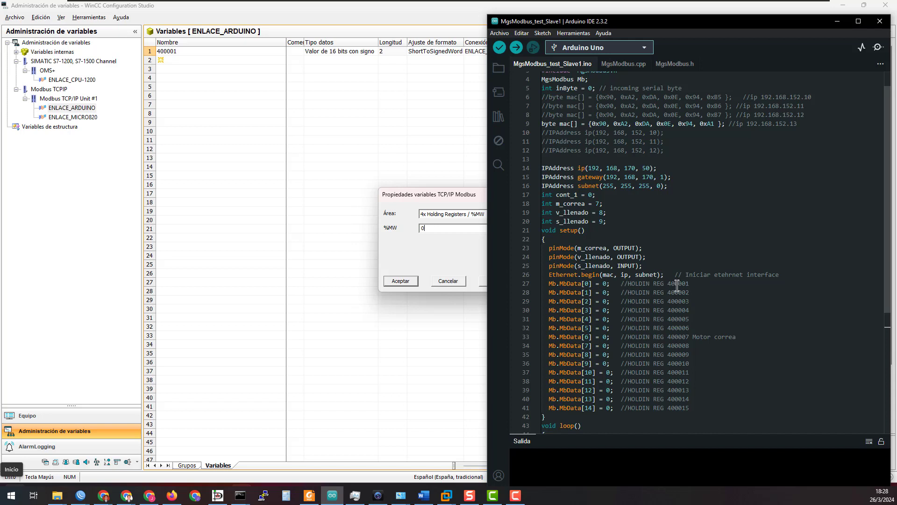
{"action": "left_click", "coordinate": [462, 257]}
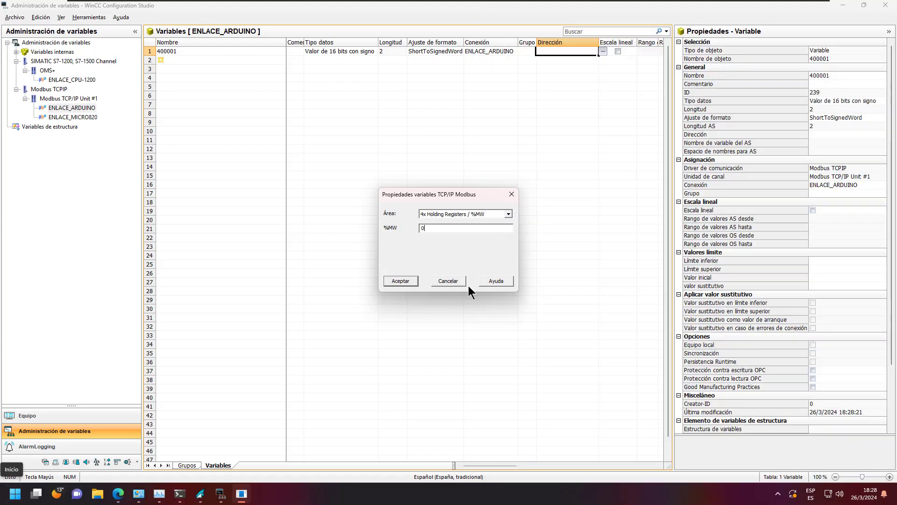
{"action": "left_click", "coordinate": [401, 280]}
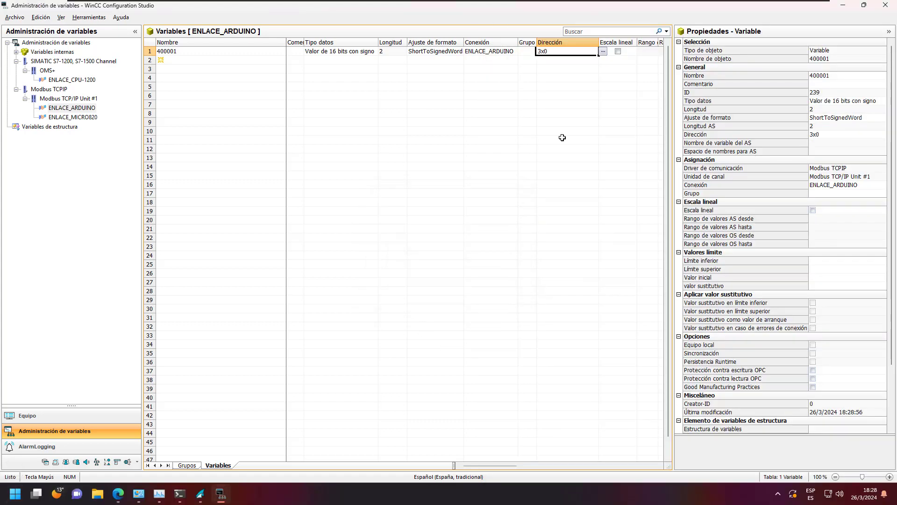
Extend the variable names from 400001 down to 400007 as a series, checking the last register needed in the Arduino sketch
{"action": "left_click", "coordinate": [212, 51]}
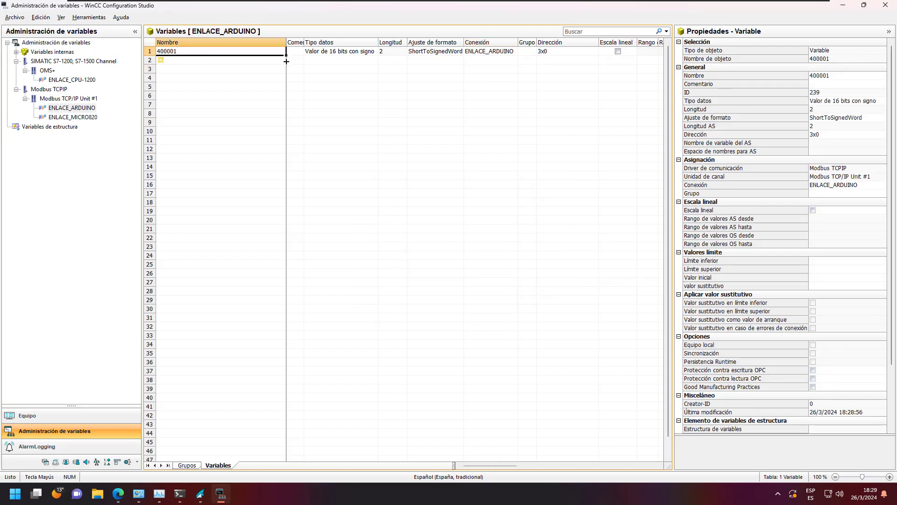
{"action": "left_click_drag", "start_coordinate": [286, 61], "coordinate": [288, 113]}
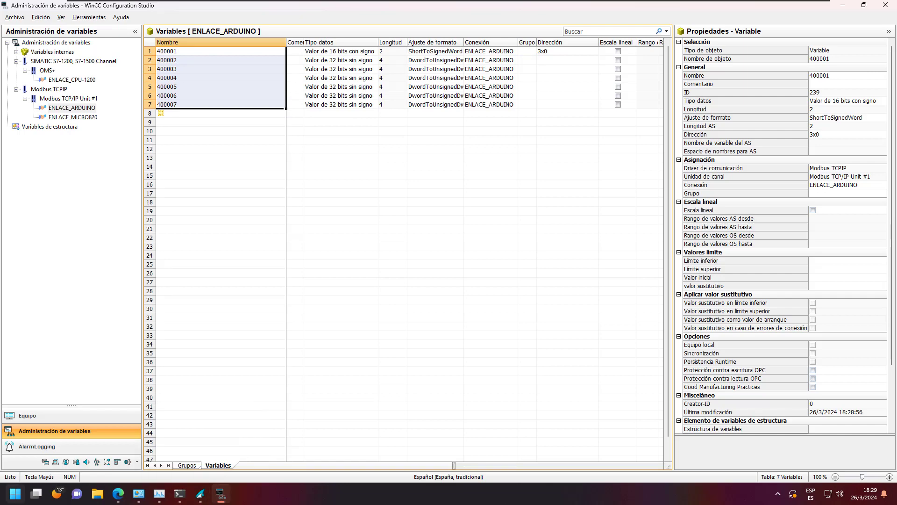
{"action": "left_click", "coordinate": [332, 495]}
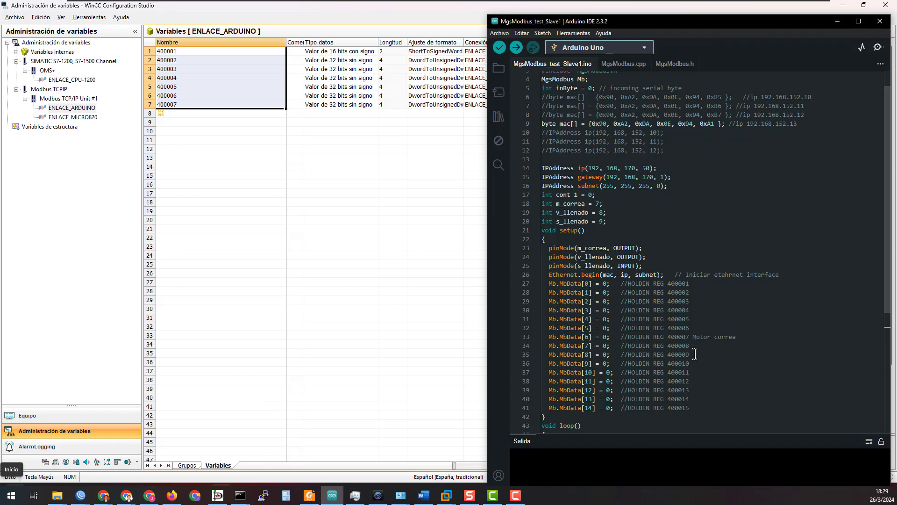
{"action": "left_click", "coordinate": [198, 61]}
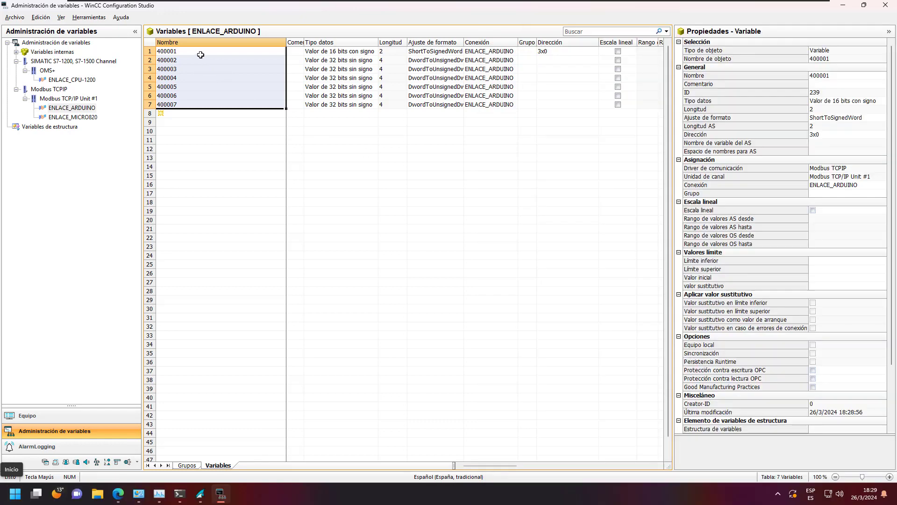
{"action": "left_click", "coordinate": [232, 108]}
{"action": "left_click", "coordinate": [275, 56]}
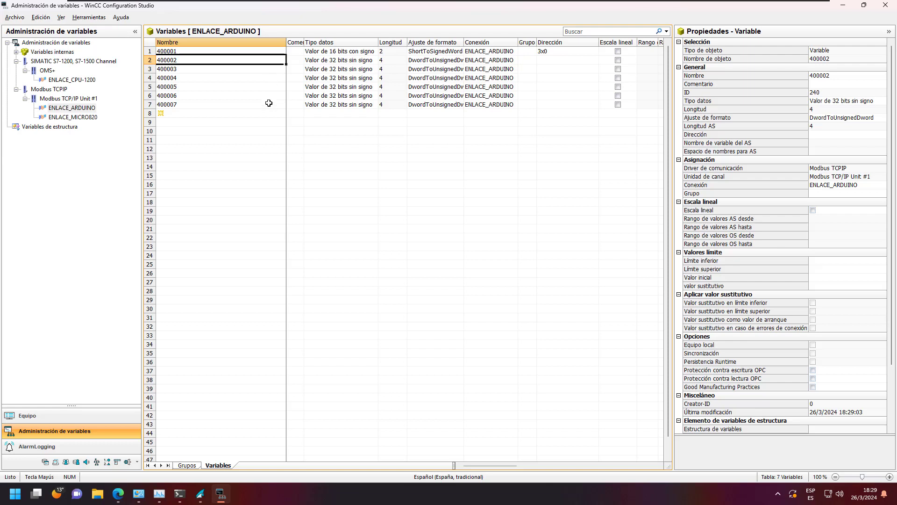
Try extending the name series to 400011 and delete the surplus variables 400008 to 400011
{"action": "left_click", "coordinate": [283, 104]}
{"action": "left_click_drag", "start_coordinate": [284, 105], "coordinate": [286, 144]}
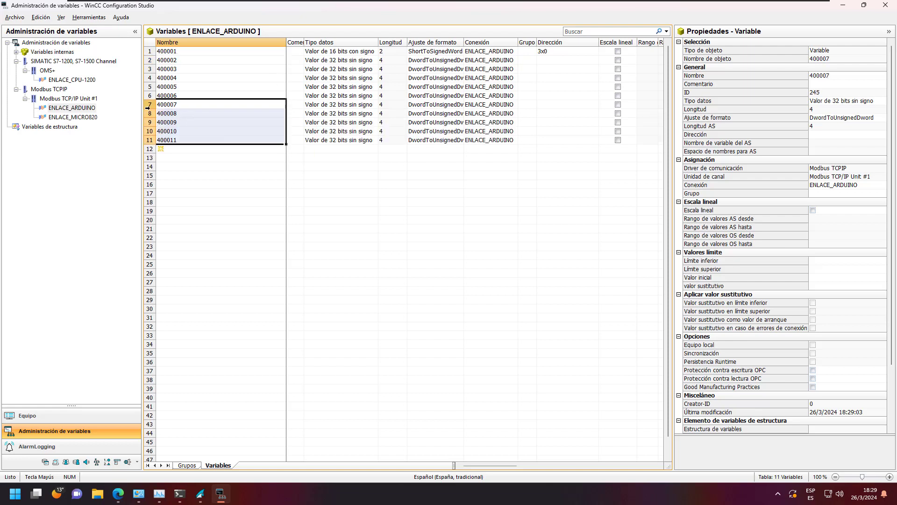
{"action": "left_click_drag", "start_coordinate": [147, 113], "coordinate": [148, 140]}
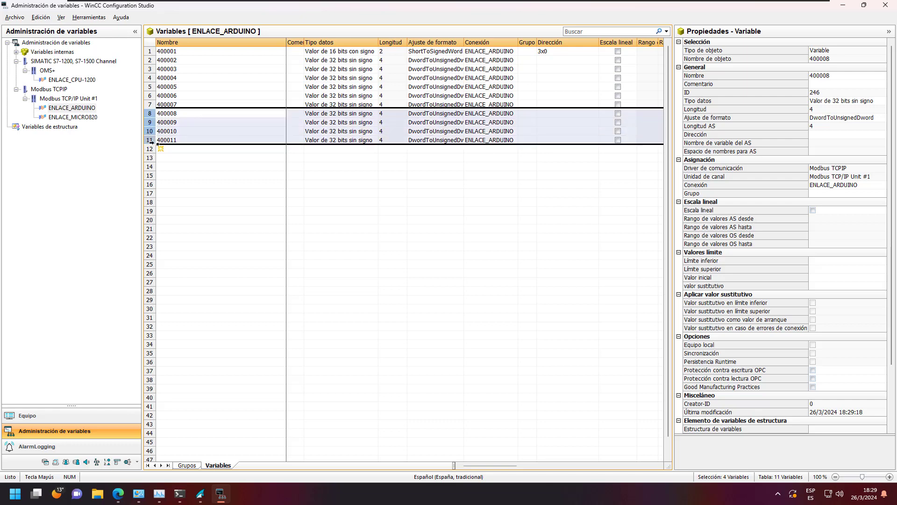
{"action": "key", "text": "Delete"}
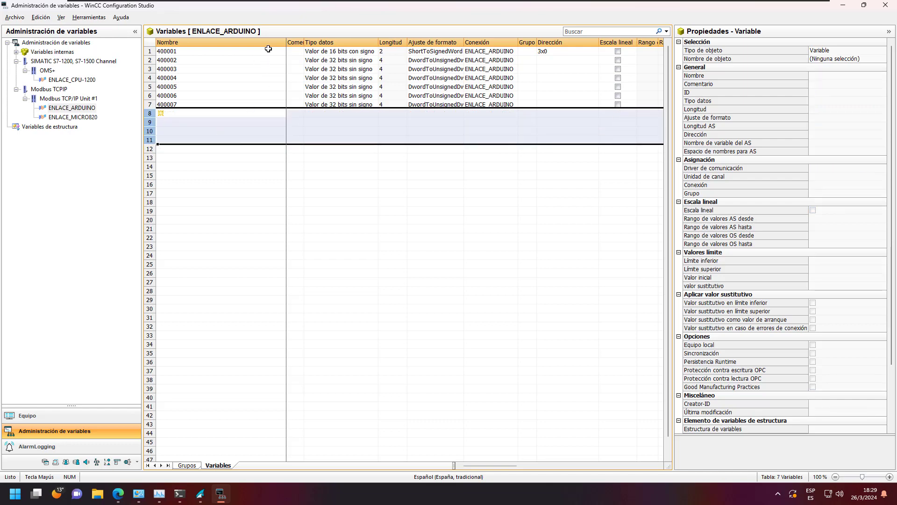
Copy the data type Valor de 16 bits con signo from variable 400001 to variables 400002 through 400007
{"action": "left_click", "coordinate": [359, 60]}
{"action": "left_click", "coordinate": [365, 51]}
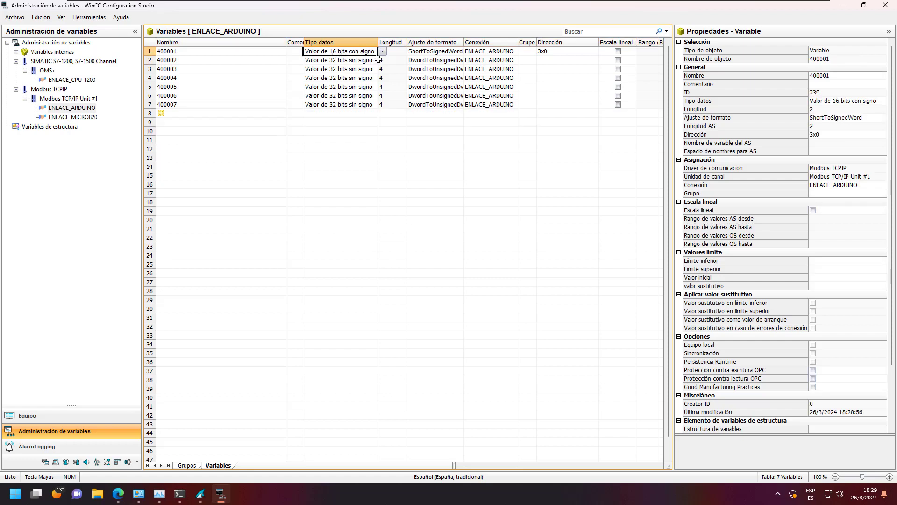
{"action": "left_click_drag", "start_coordinate": [378, 56], "coordinate": [376, 111]}
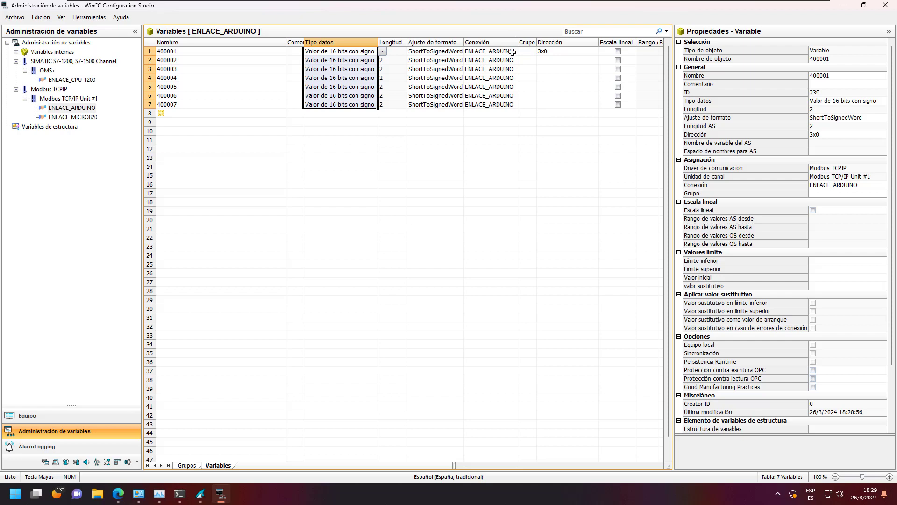
Fill the address series from variable 400001 down to 400007, giving the added variables addresses 3x1 to 3x6
{"action": "left_click", "coordinate": [511, 51]}
{"action": "left_click", "coordinate": [546, 52]}
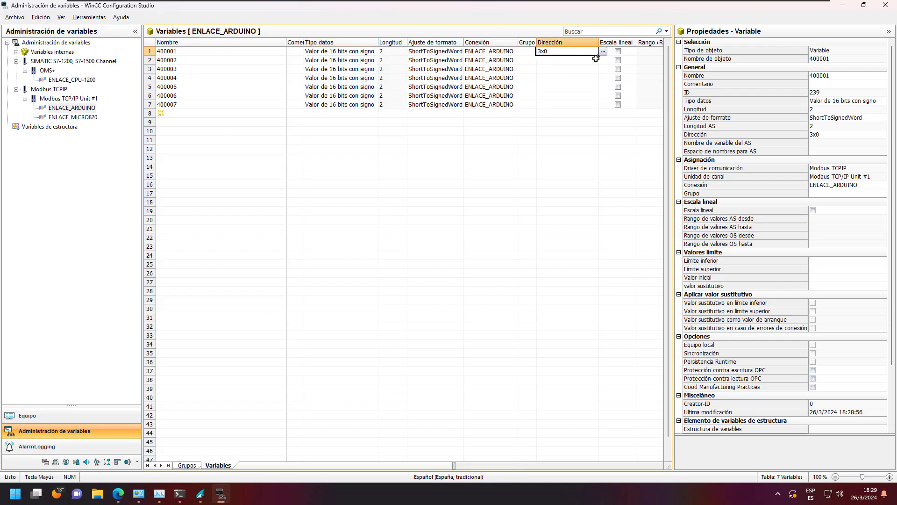
{"action": "left_click_drag", "start_coordinate": [599, 59], "coordinate": [598, 109]}
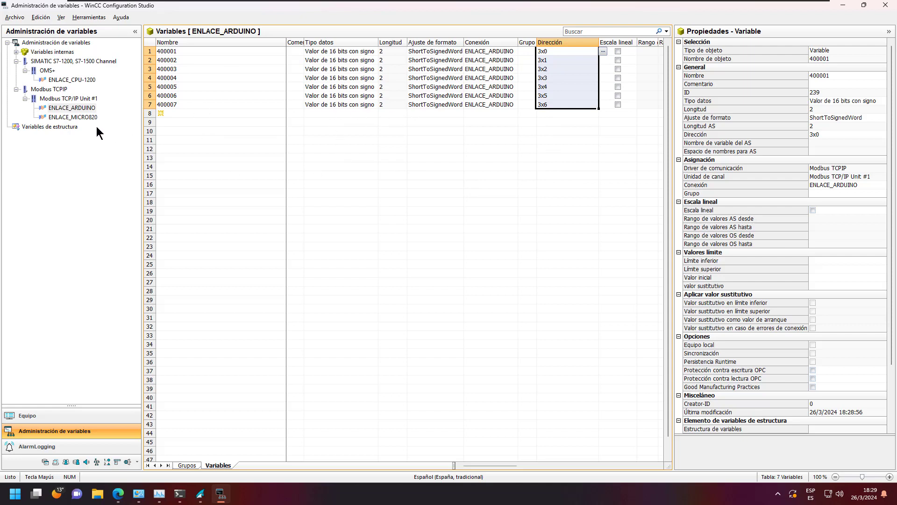
{"action": "left_click", "coordinate": [80, 117]}
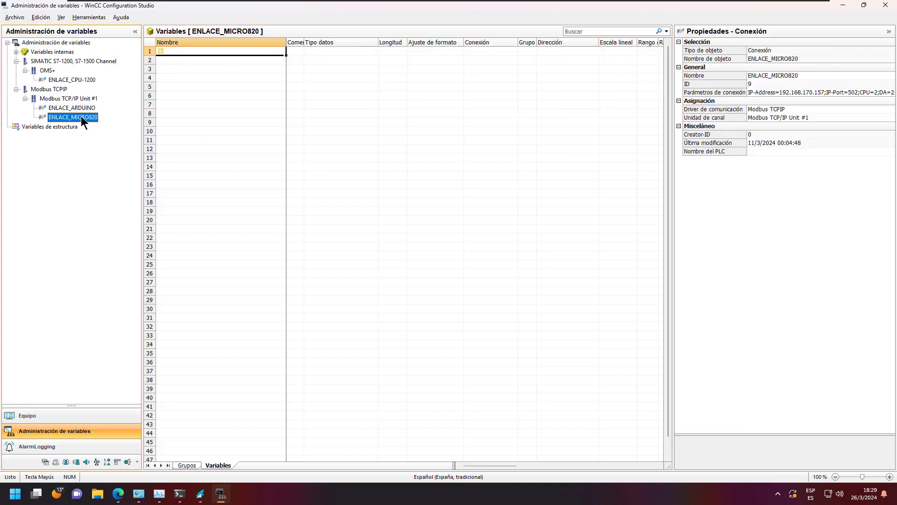
{"action": "left_click", "coordinate": [179, 51]}
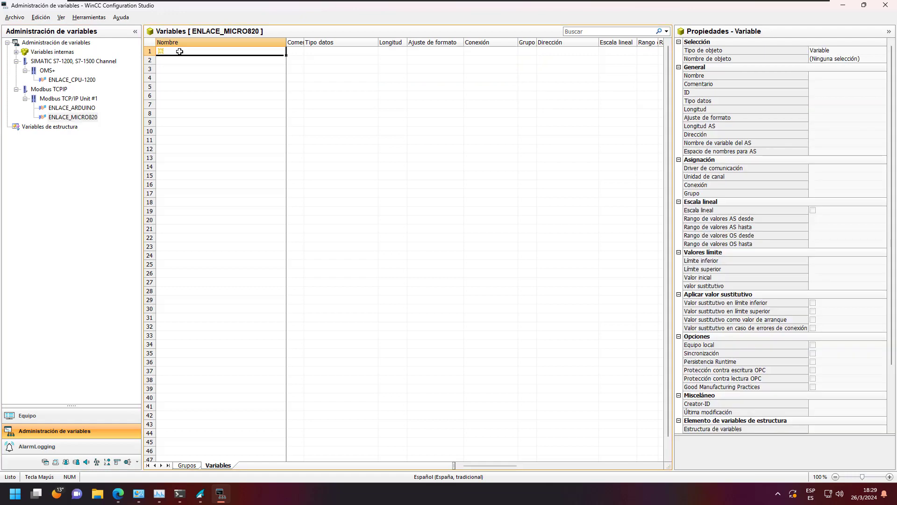
{"action": "type", "text": "4"}
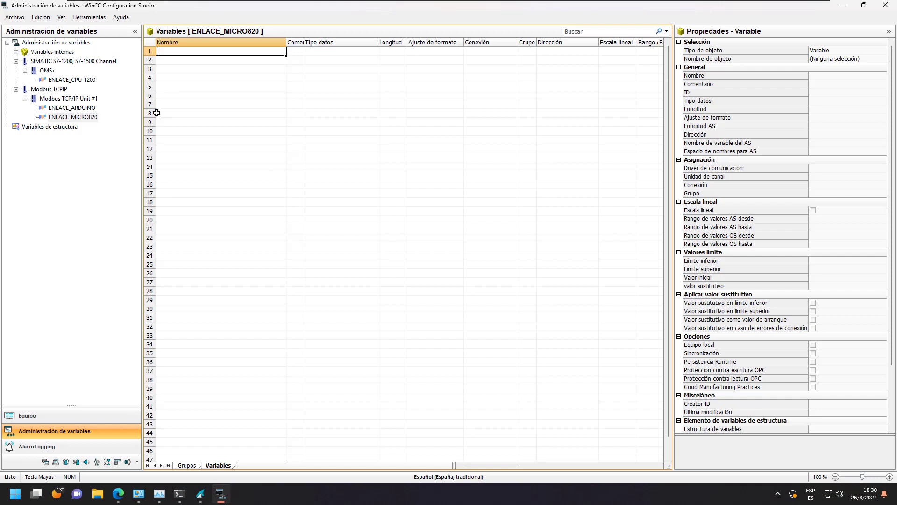
{"action": "left_click", "coordinate": [85, 107]}
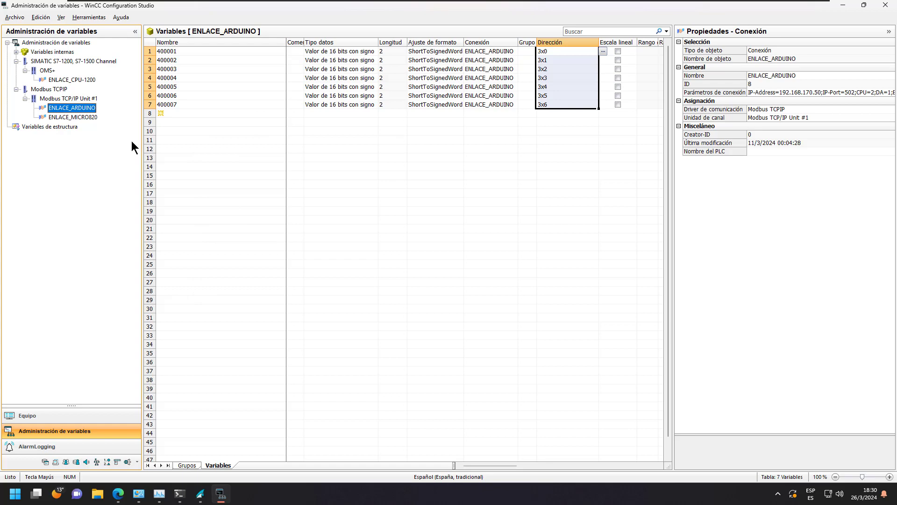
Close WinCC Configuration Studio and select Administración de variables in the LAB03 project of WinCC Explorer
{"action": "left_click", "coordinate": [885, 6]}
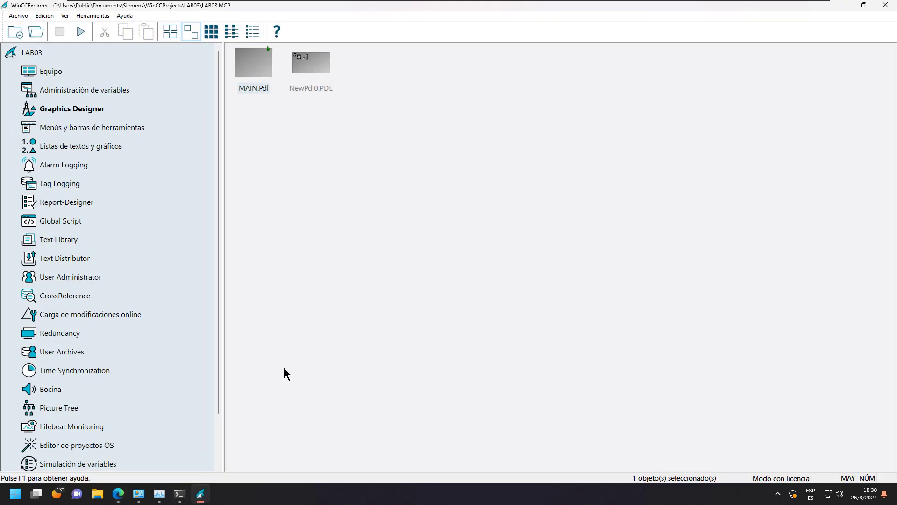
{"action": "left_click", "coordinate": [54, 74]}
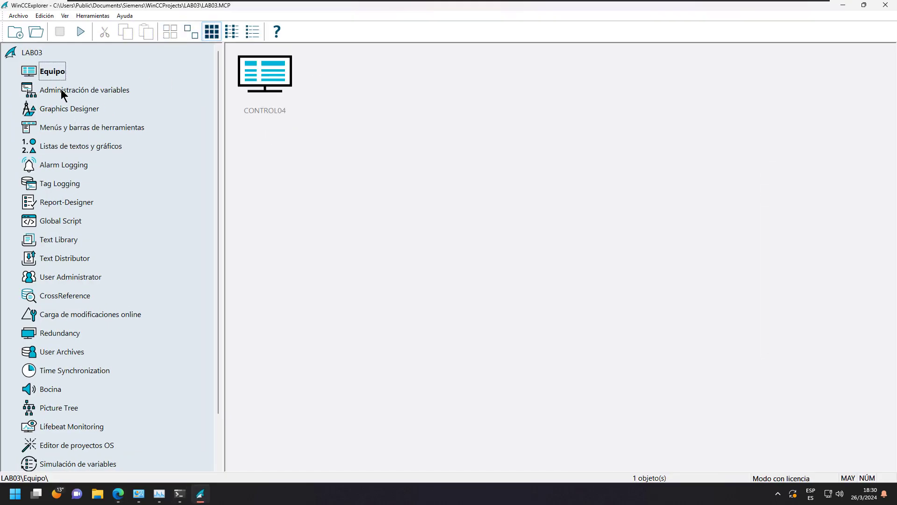
{"action": "left_click", "coordinate": [64, 95]}
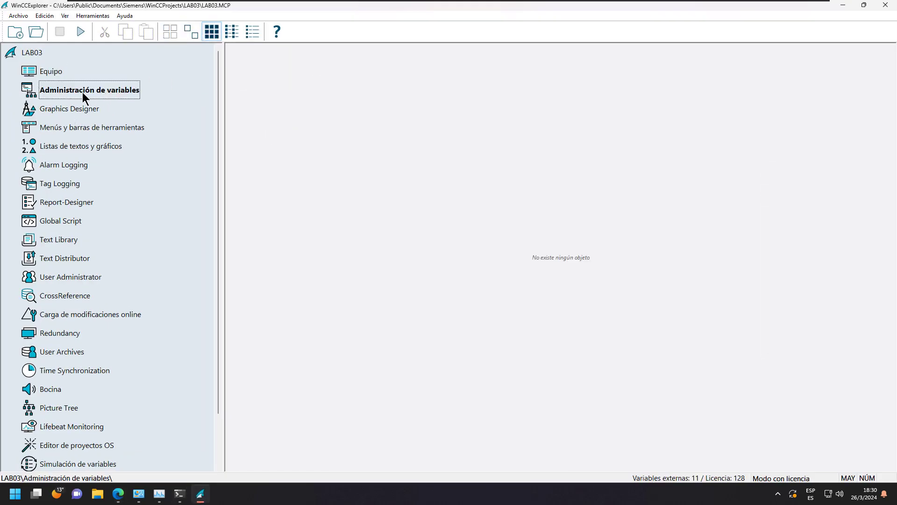
Create a new picture in Graphics Designer and save it in the LAB03 project as ARDUINO MODBUS
{"action": "left_click", "coordinate": [73, 116]}
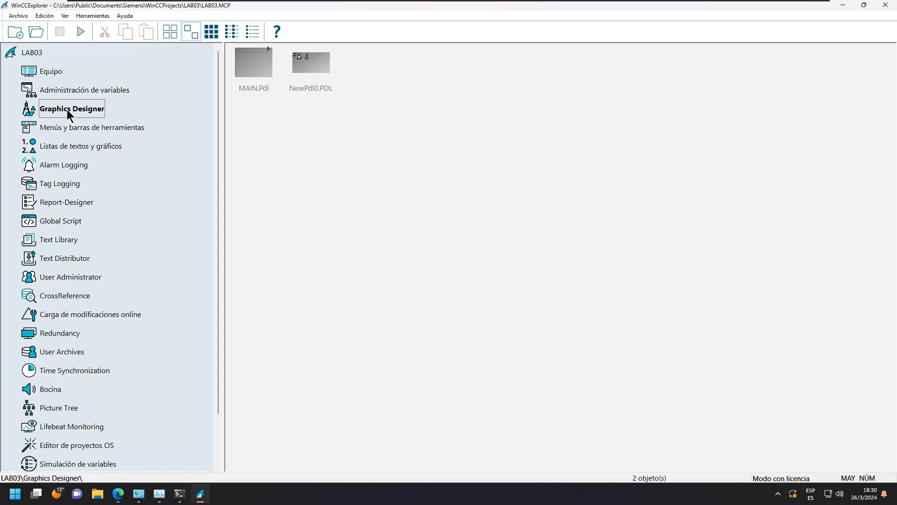
{"action": "left_click", "coordinate": [251, 68]}
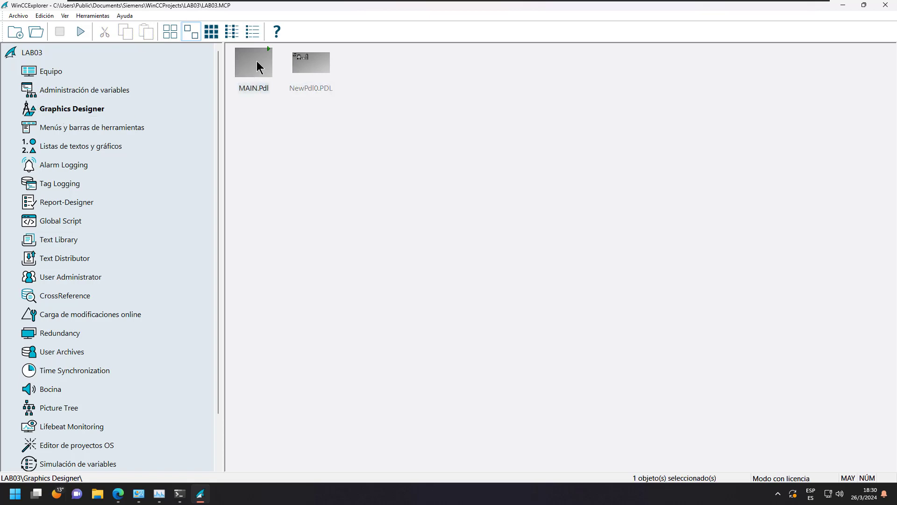
{"action": "double_click", "coordinate": [80, 110]}
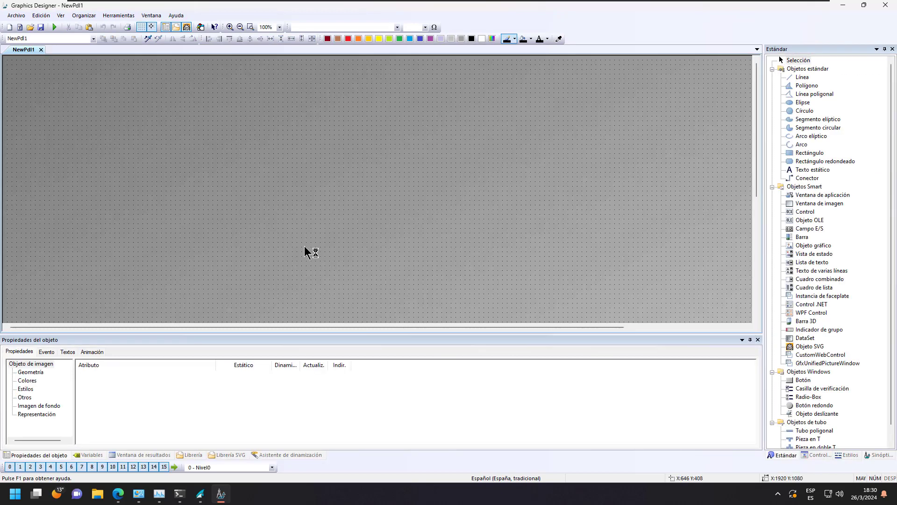
{"action": "left_click", "coordinate": [41, 30]}
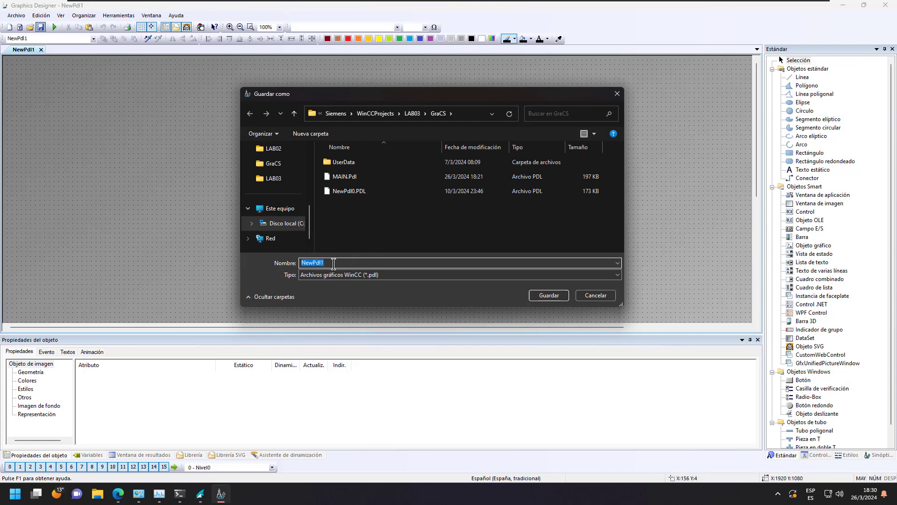
{"action": "type", "text": "ARDUINO MODBUS"}
{"action": "left_click", "coordinate": [548, 297]}
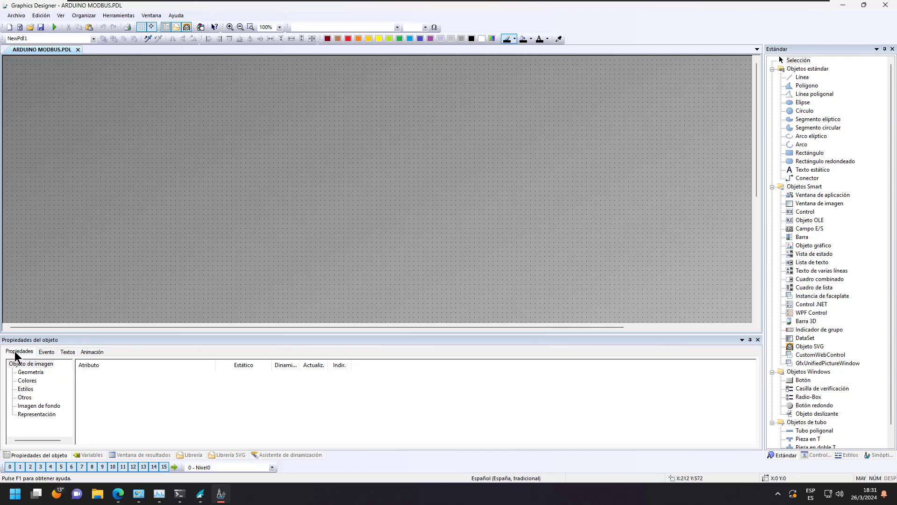
Review the new picture's events, texts, animations and properties, plus the project variables and the results output
{"action": "left_click", "coordinate": [47, 351]}
{"action": "left_click", "coordinate": [68, 353]}
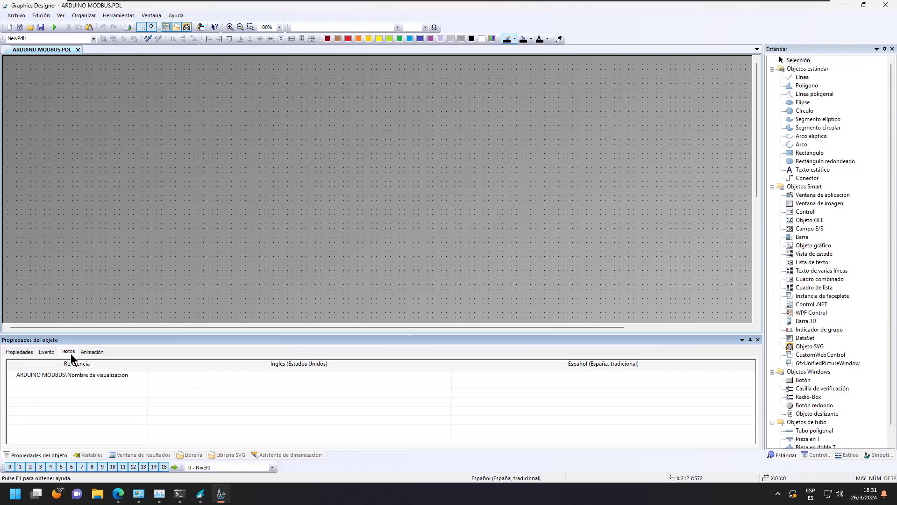
{"action": "left_click", "coordinate": [91, 352]}
{"action": "left_click", "coordinate": [47, 352]}
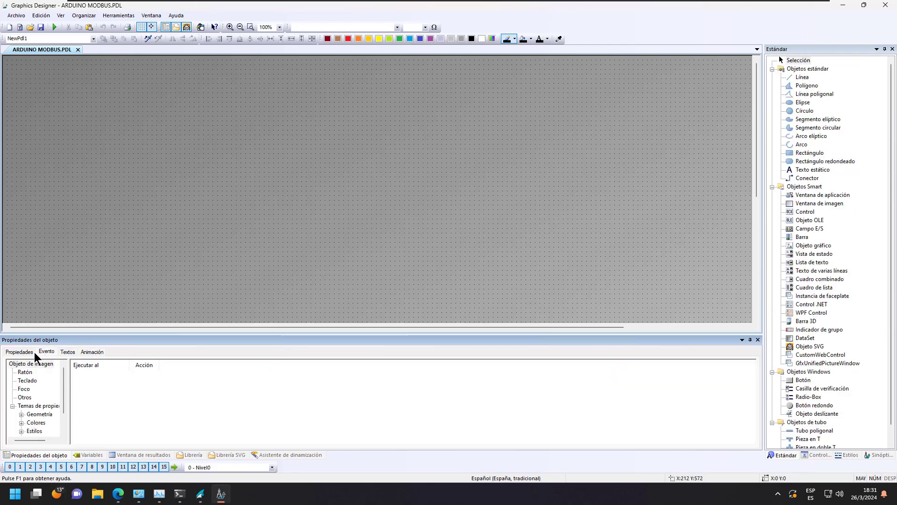
{"action": "left_click", "coordinate": [21, 353]}
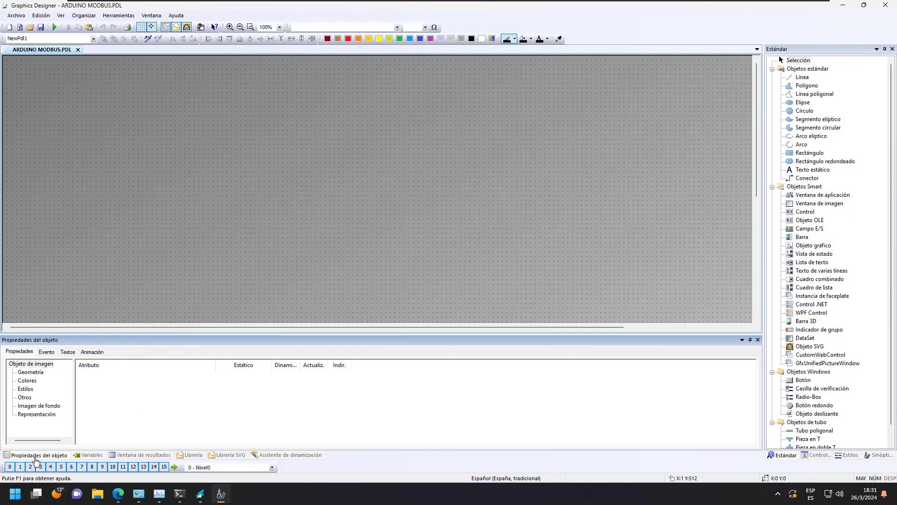
{"action": "left_click", "coordinate": [92, 454]}
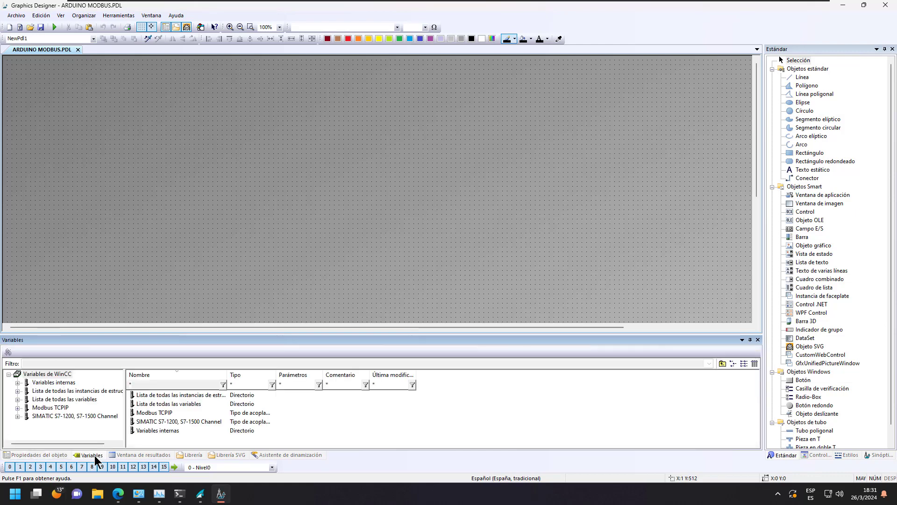
{"action": "left_click", "coordinate": [138, 458]}
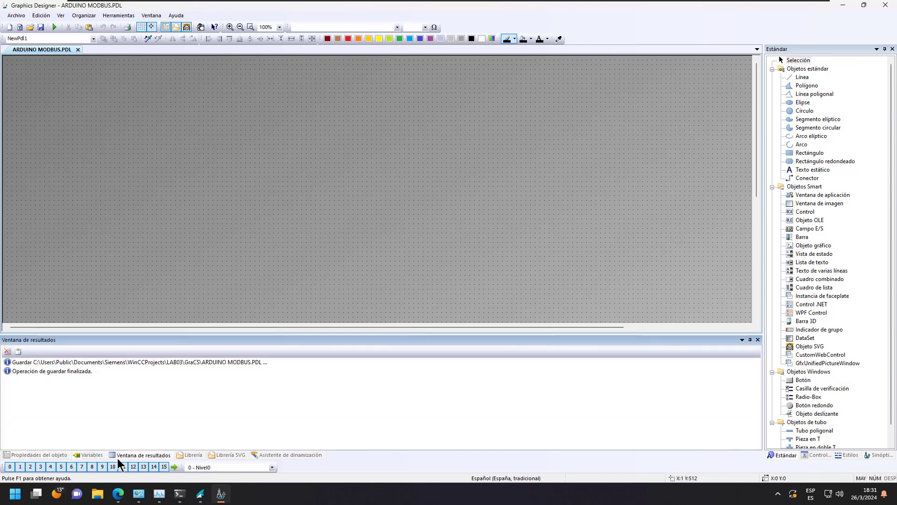
List the ENLACE_ARDUINO variables under Modbus TCP/IP Unit #1 and enlarge the variables area to show the whole list
{"action": "left_click", "coordinate": [92, 456]}
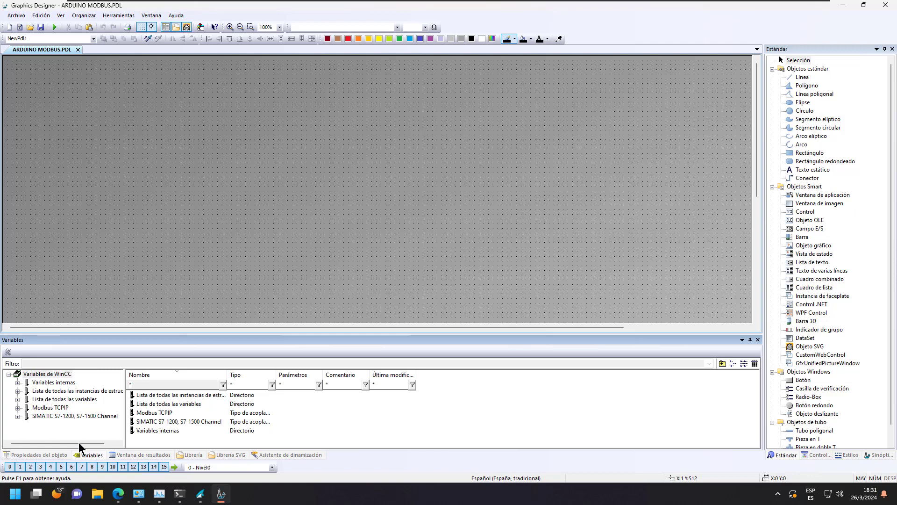
{"action": "left_click", "coordinate": [48, 409]}
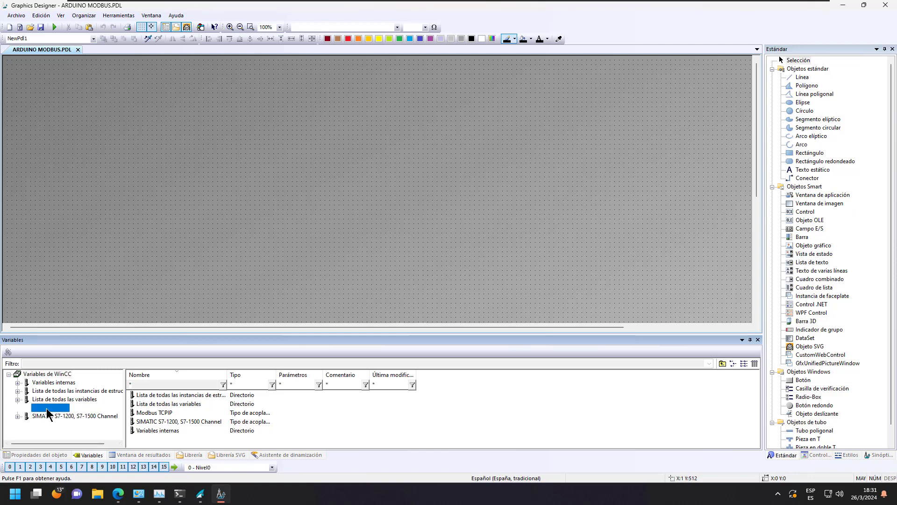
{"action": "left_click", "coordinate": [18, 408]}
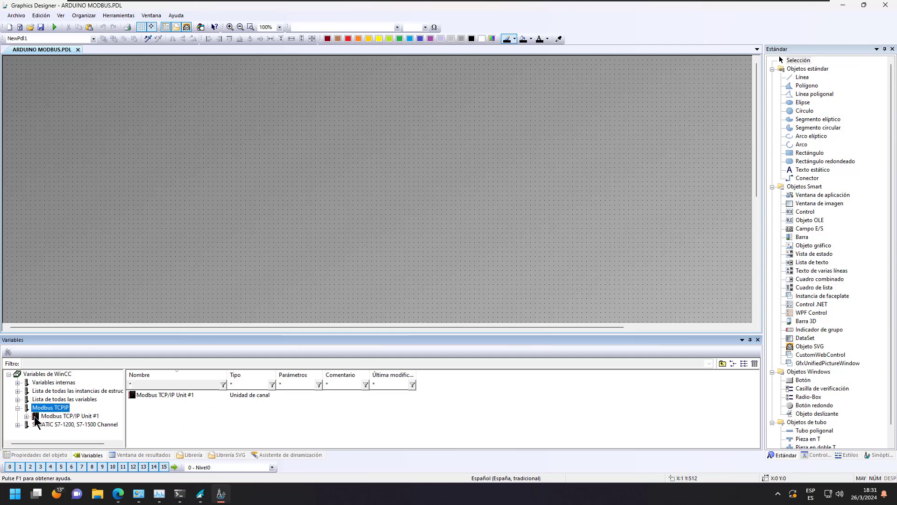
{"action": "left_click", "coordinate": [27, 416]}
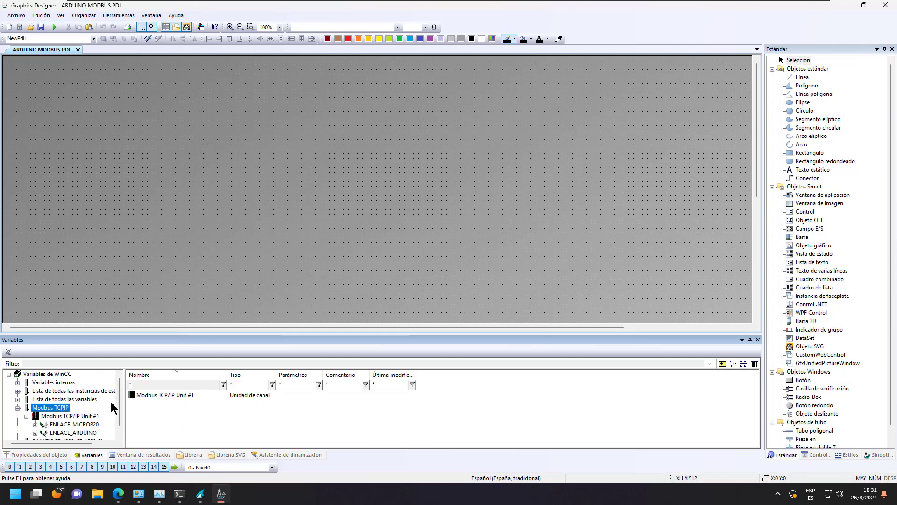
{"action": "scroll", "coordinate": [119, 408], "scroll_direction": "down", "scroll_amount": 1}
{"action": "left_click", "coordinate": [83, 424]}
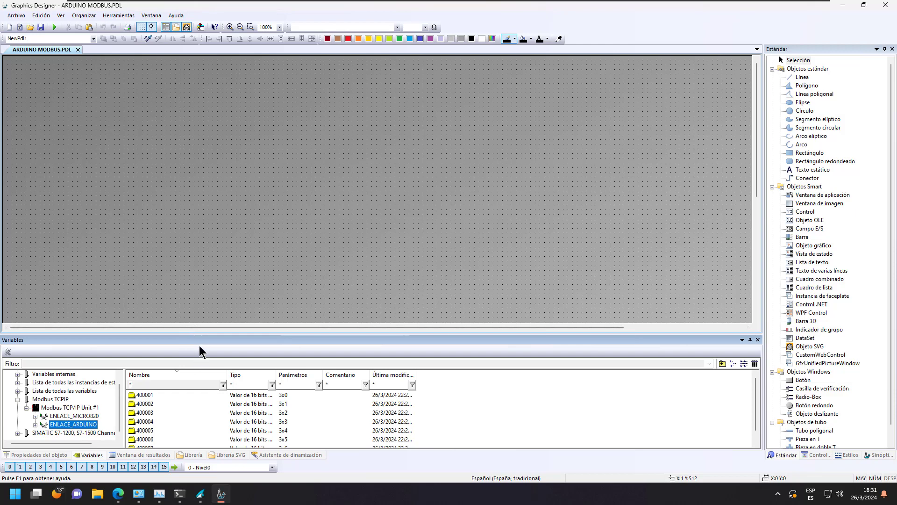
{"action": "left_click_drag", "start_coordinate": [204, 335], "coordinate": [204, 307]}
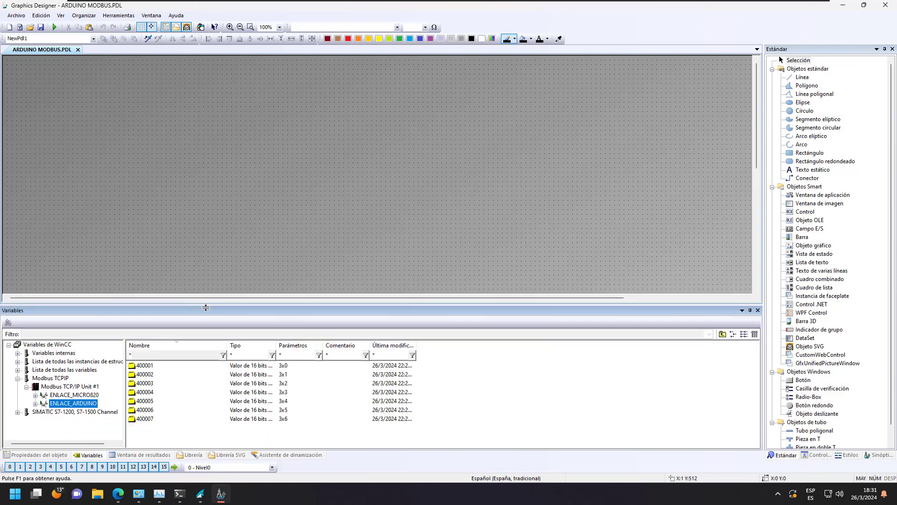
Place I/O fields for variables 400001 to 400007 together in the upper part of the picture
{"action": "left_click", "coordinate": [145, 365]}
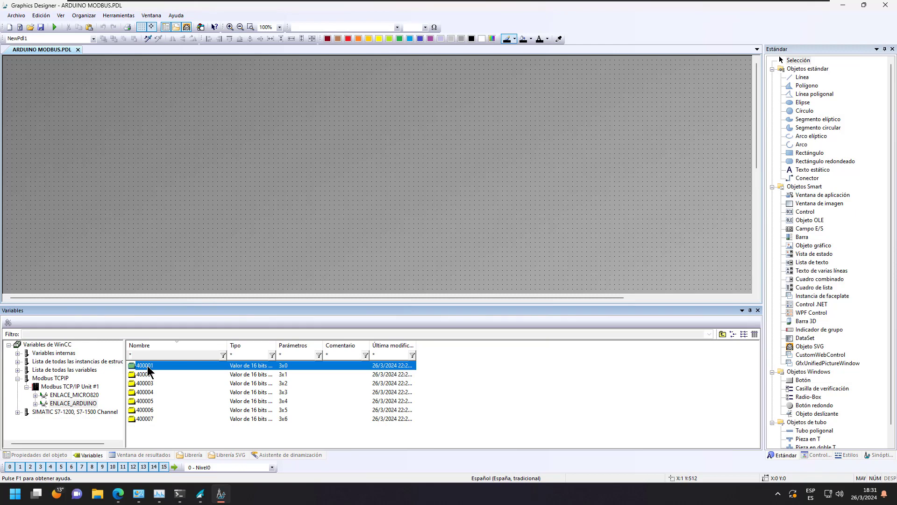
{"action": "left_click", "coordinate": [150, 416], "text": "shift"}
{"action": "left_click_drag", "start_coordinate": [150, 369], "coordinate": [177, 148]}
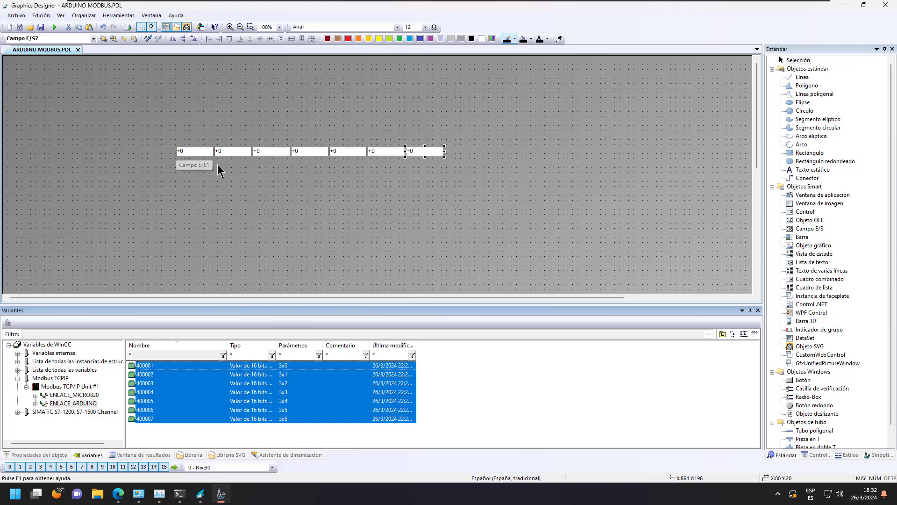
Inspect the placed I/O fields one by one along with their object properties
{"action": "left_click", "coordinate": [186, 153]}
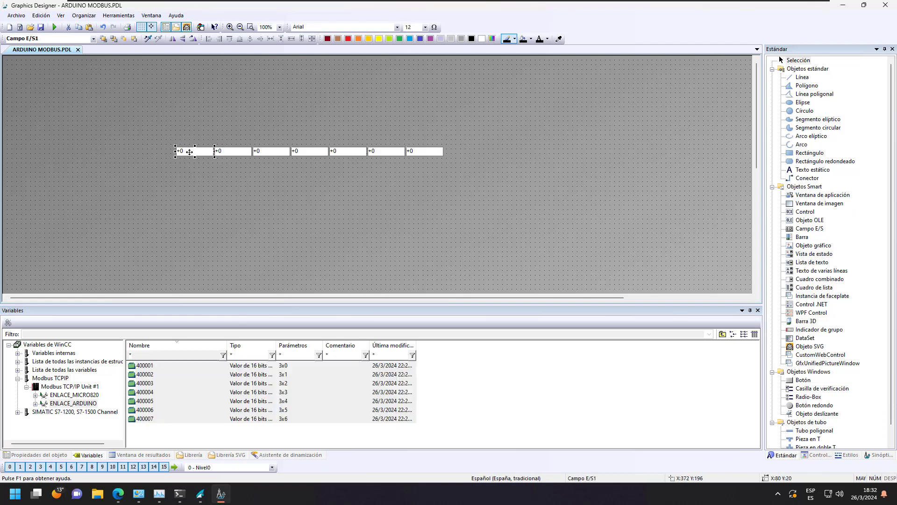
{"action": "left_click", "coordinate": [229, 152]}
{"action": "left_click", "coordinate": [188, 150]}
{"action": "left_click", "coordinate": [38, 455]}
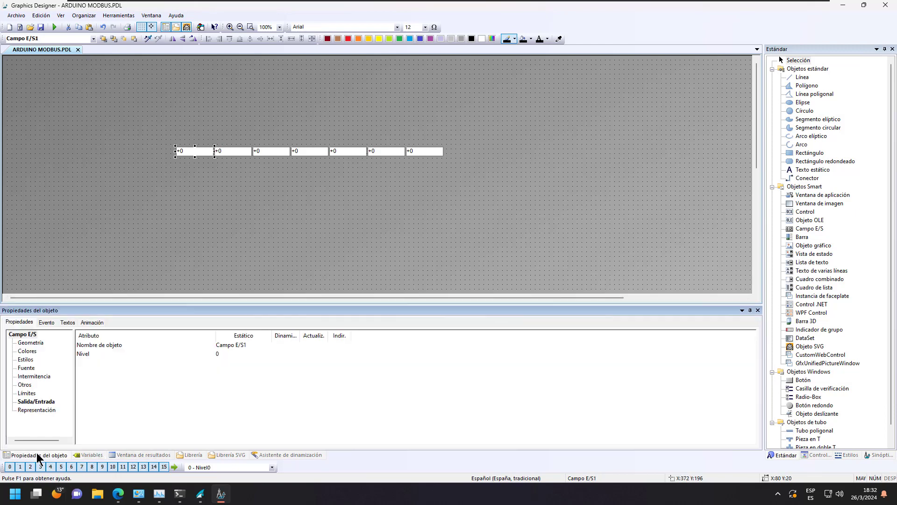
{"action": "left_click", "coordinate": [203, 149]}
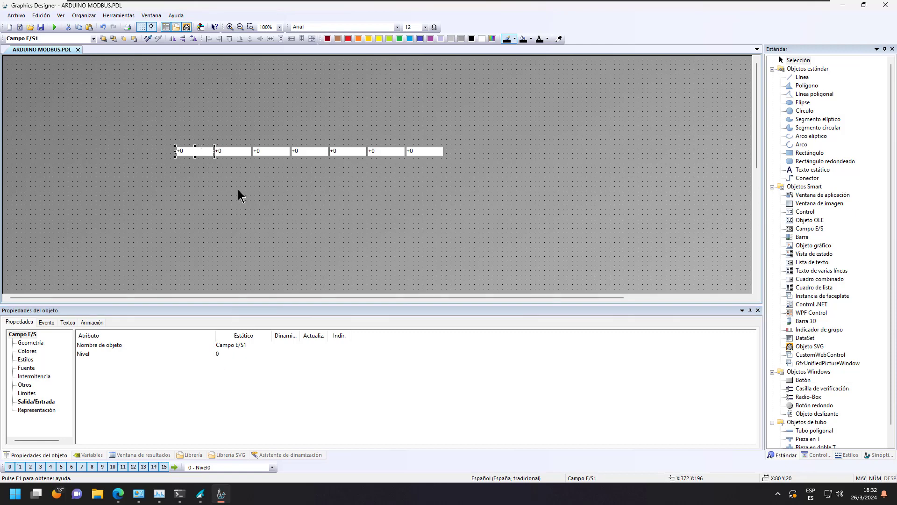
{"action": "left_click", "coordinate": [237, 151]}
{"action": "left_click", "coordinate": [313, 157]}
{"action": "left_click", "coordinate": [339, 151]}
{"action": "left_click", "coordinate": [429, 150]}
{"action": "left_click", "coordinate": [204, 151]}
Add a static text reading ARDUINO MODBUS TCP above the row of I/O fields
{"action": "left_click", "coordinate": [808, 171]}
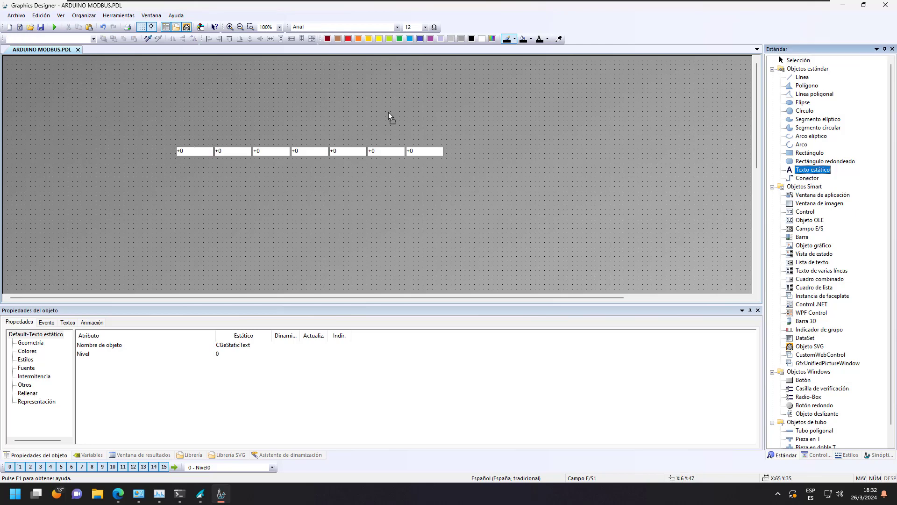
{"action": "left_click", "coordinate": [227, 85]}
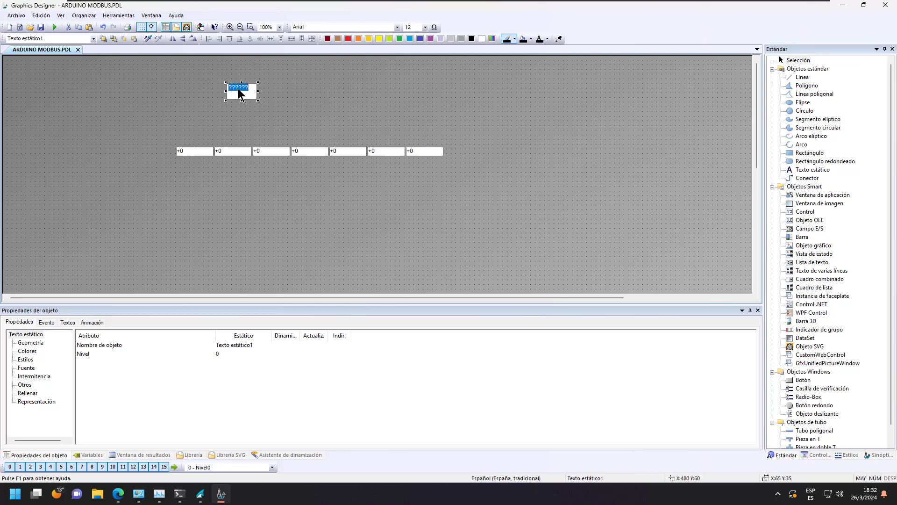
{"action": "type", "text": "ARDUINO"}
{"action": "left_click_drag", "start_coordinate": [257, 89], "coordinate": [273, 89]}
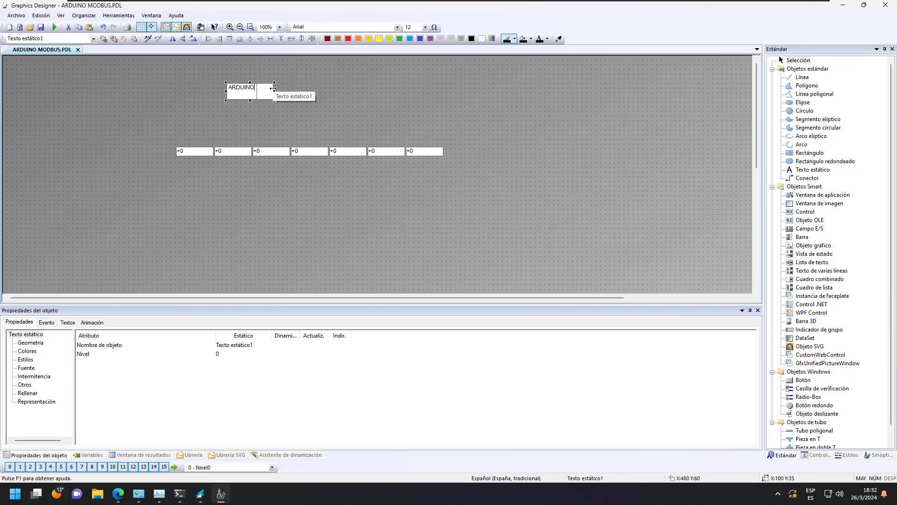
{"action": "type", "text": "MOD"}
{"action": "type", "text": "BUS TCP"}
{"action": "left_click", "coordinate": [312, 73]}
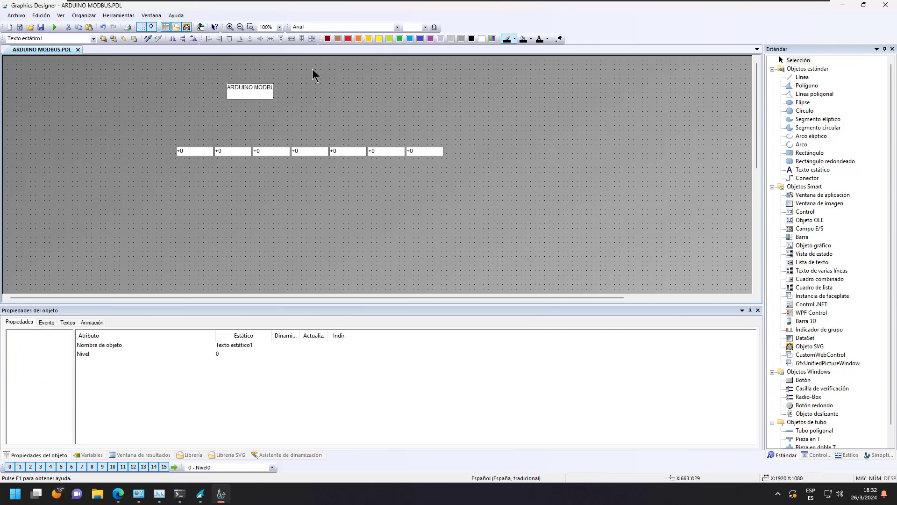
Resize the ARDUINO MODBUS TCP text to 150 by 20 and move it to X 490, Y 120
{"action": "left_click", "coordinate": [274, 88]}
{"action": "mouse_move", "coordinate": [275, 88]}
{"action": "left_mouse_down"}
{"action": "mouse_move", "coordinate": [316, 91]}
{"action": "mouse_move", "coordinate": [261, 101]}
{"action": "mouse_move", "coordinate": [262, 93]}
{"action": "left_mouse_up"}
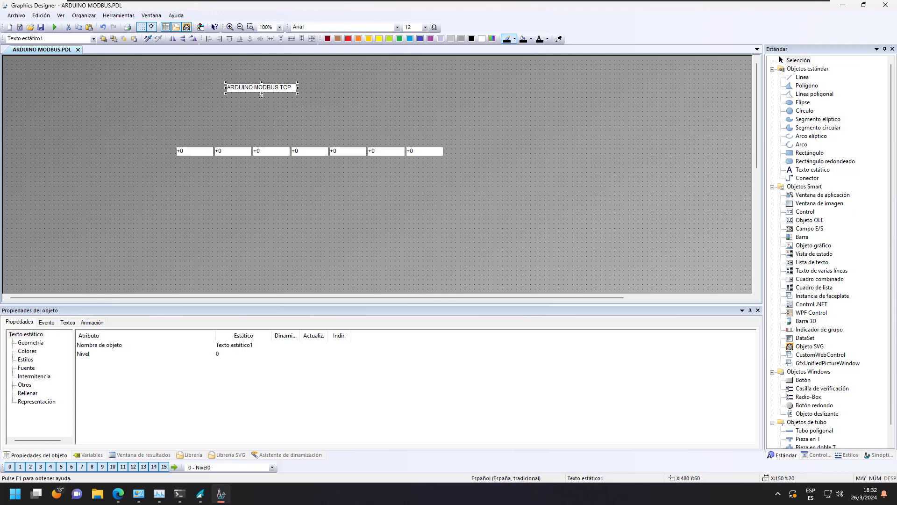
{"action": "left_click", "coordinate": [365, 115]}
{"action": "left_click", "coordinate": [293, 89]}
{"action": "left_click_drag", "start_coordinate": [282, 86], "coordinate": [287, 114]}
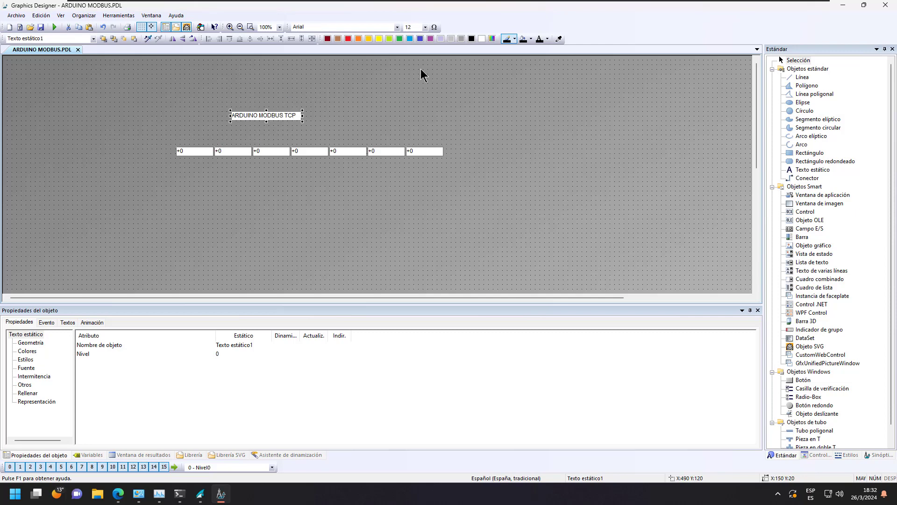
Select all seven I/O fields and align them to the left edge of the first field
{"action": "left_click", "coordinate": [197, 151]}
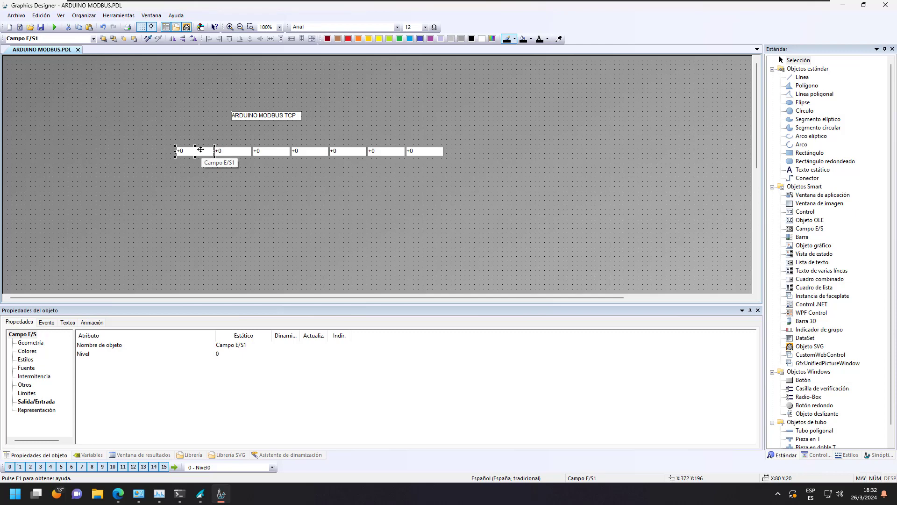
{"action": "left_click", "coordinate": [244, 152], "text": "shift"}
{"action": "left_click", "coordinate": [269, 154], "text": "shift"}
{"action": "left_click", "coordinate": [312, 155], "text": "shift"}
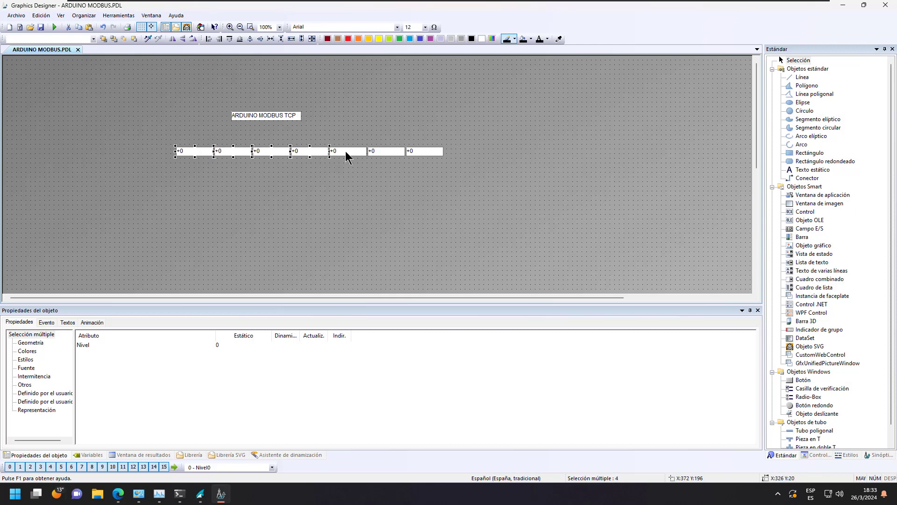
{"action": "left_click", "coordinate": [349, 153], "text": "shift"}
{"action": "left_click", "coordinate": [374, 153], "text": "shift"}
{"action": "left_click", "coordinate": [415, 150], "text": "shift"}
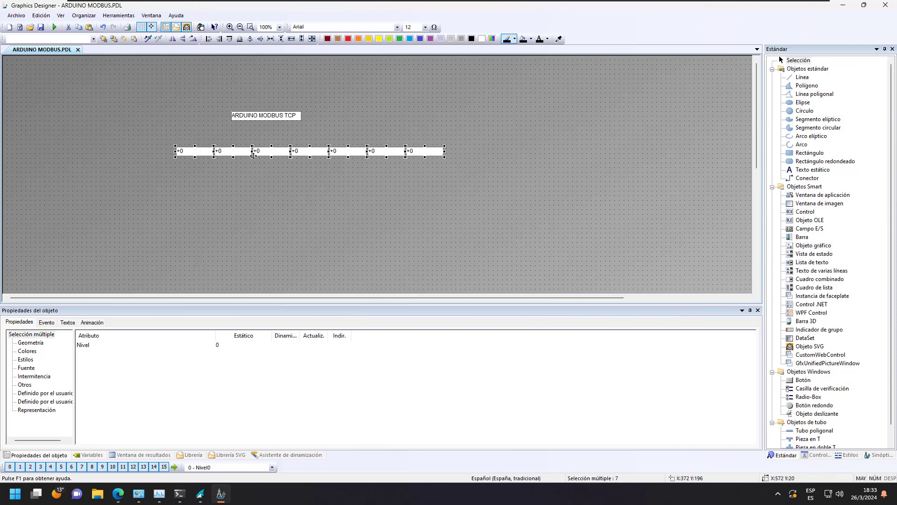
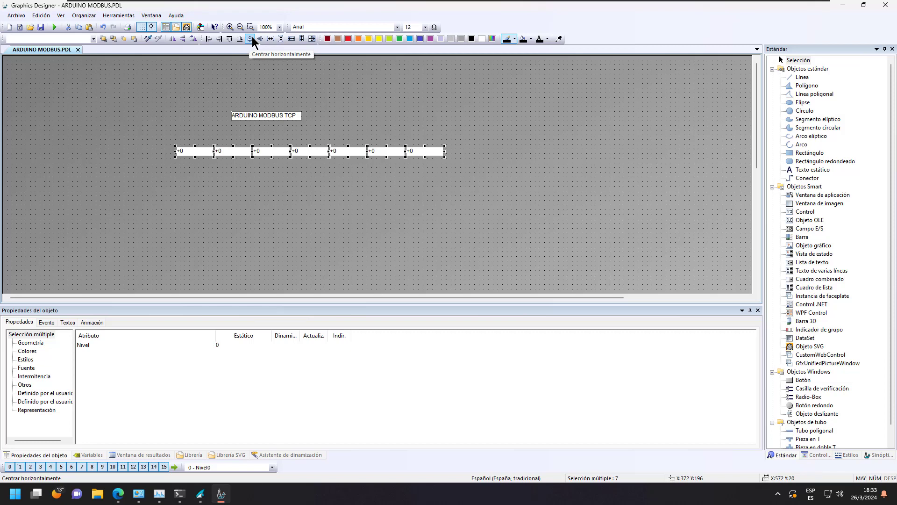
{"action": "left_click", "coordinate": [209, 39]}
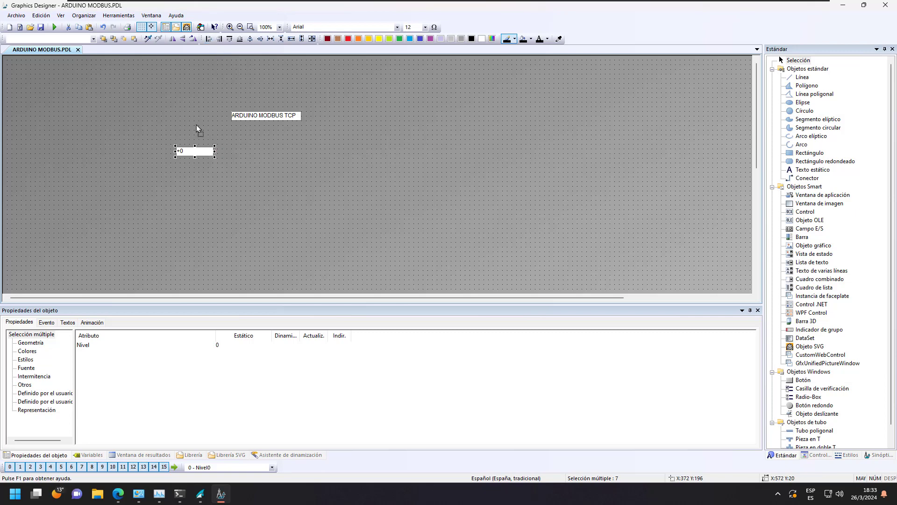
Try to separate the stacked I/O fields by moving them one at a time above the stack
{"action": "left_click", "coordinate": [196, 150]}
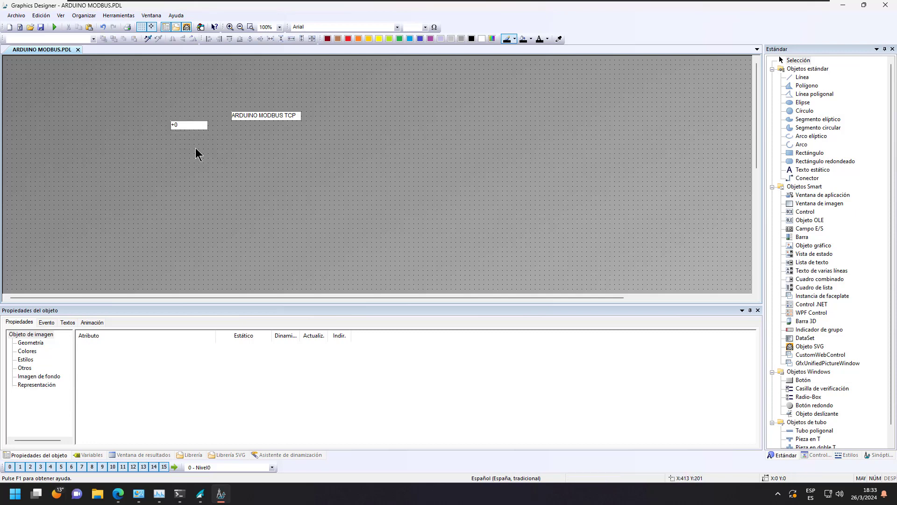
{"action": "left_click", "coordinate": [192, 126]}
{"action": "left_click_drag", "start_coordinate": [198, 103], "coordinate": [197, 100]}
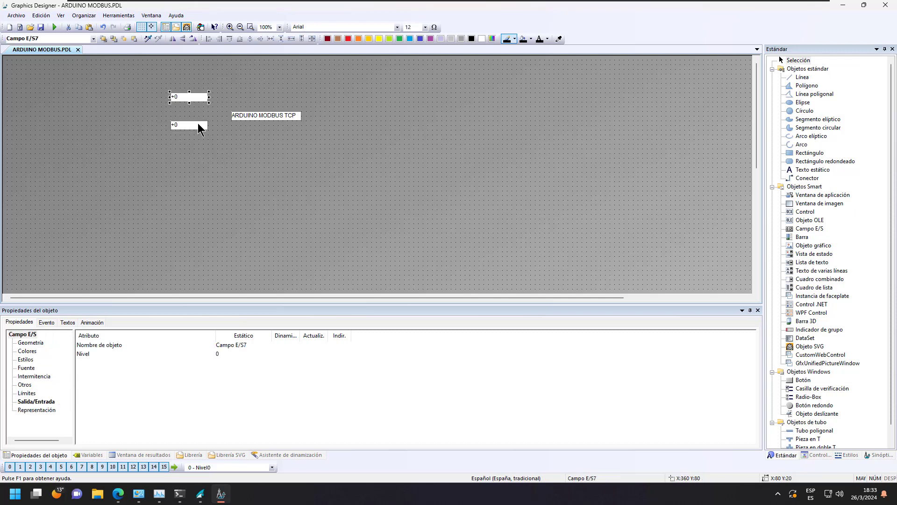
{"action": "left_click", "coordinate": [197, 123]}
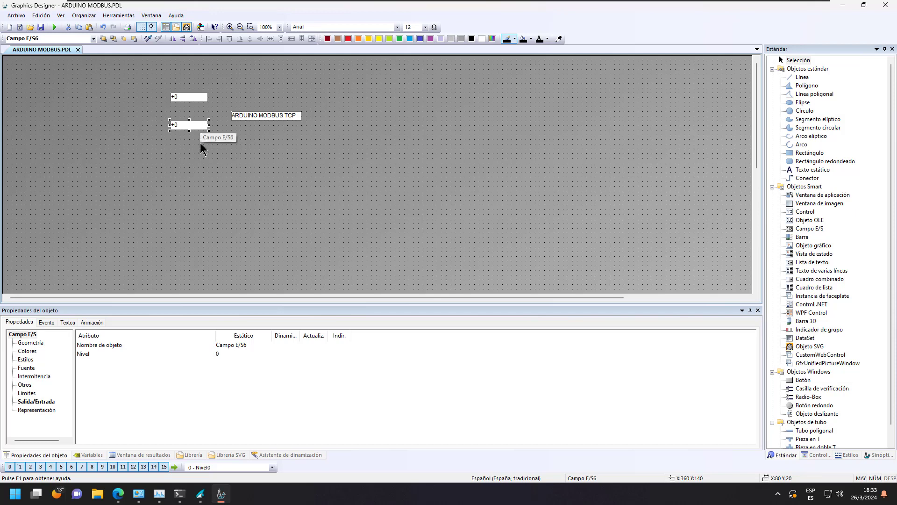
{"action": "key", "text": "Up"}
{"action": "key", "text": "Up"}
{"action": "key", "text": "Up"}
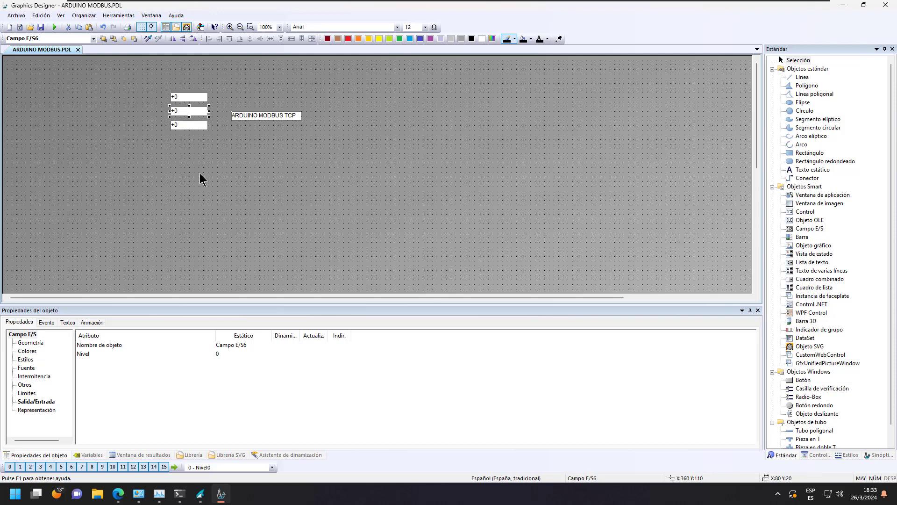
Undo the individual moves and the left alignment of the seven I/O fields
{"action": "key", "text": "ctrl+z"}
{"action": "key", "text": "ctrl+z"}
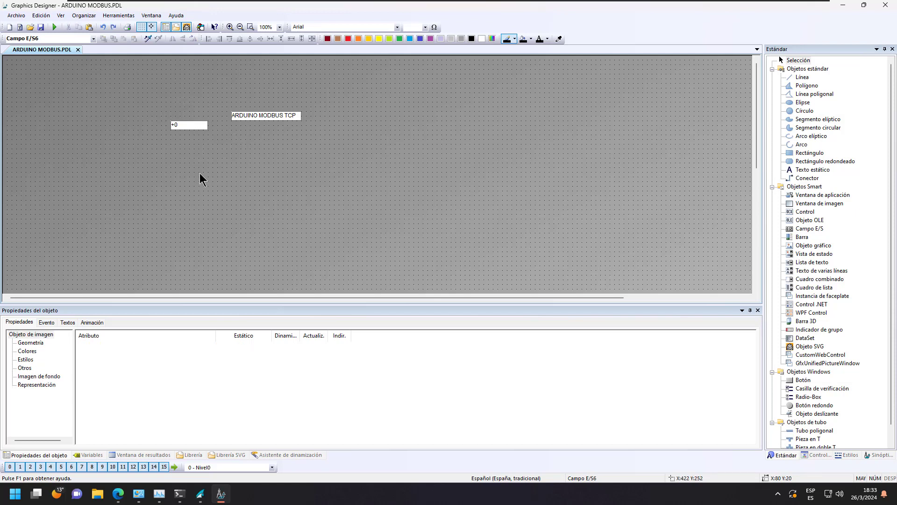
{"action": "key", "text": "ctrl+z"}
{"action": "key", "text": "ctrl+z"}
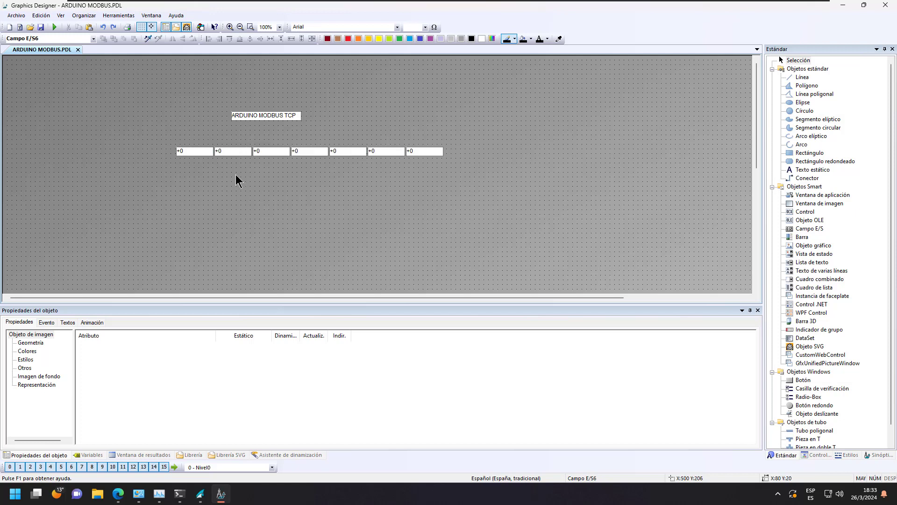
Move the second to seventh I/O fields one by one out of the row into a column below the first field
{"action": "left_click", "coordinate": [231, 154]}
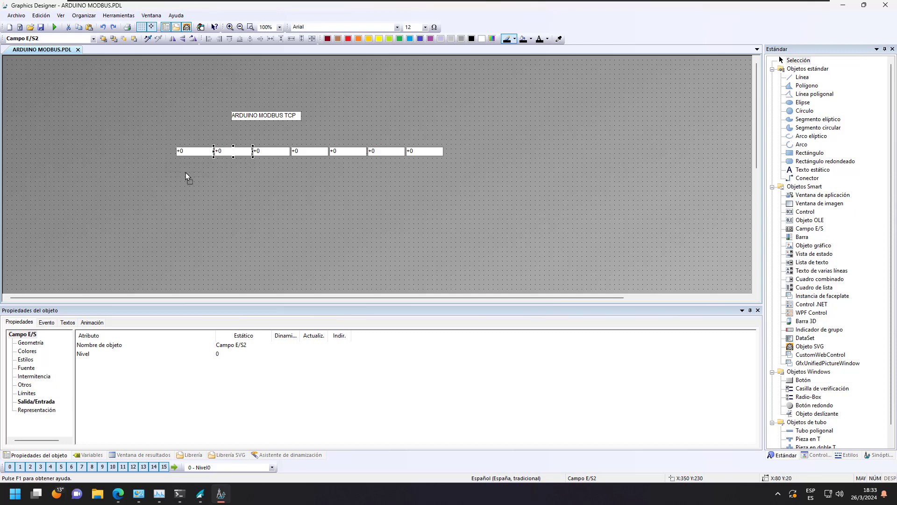
{"action": "left_click_drag", "start_coordinate": [196, 176], "coordinate": [197, 174]}
{"action": "left_click", "coordinate": [271, 154]}
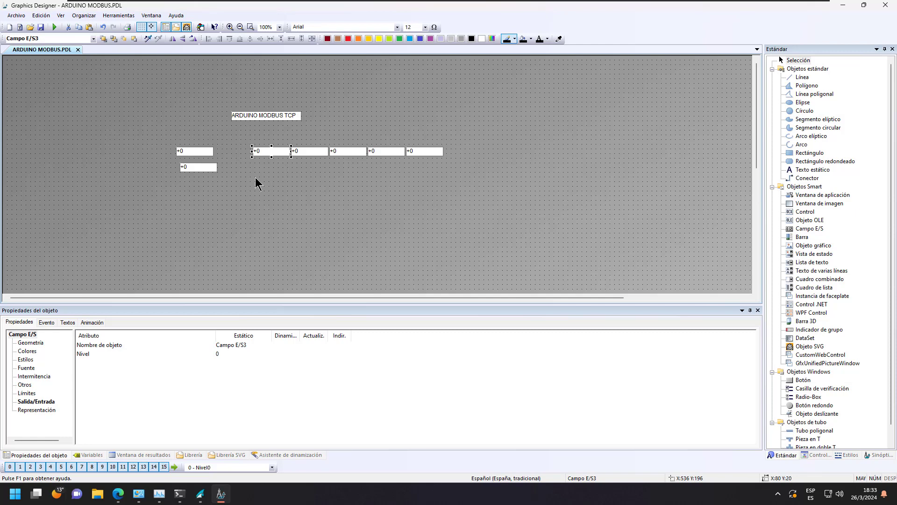
{"action": "left_click_drag", "start_coordinate": [274, 149], "coordinate": [188, 178]}
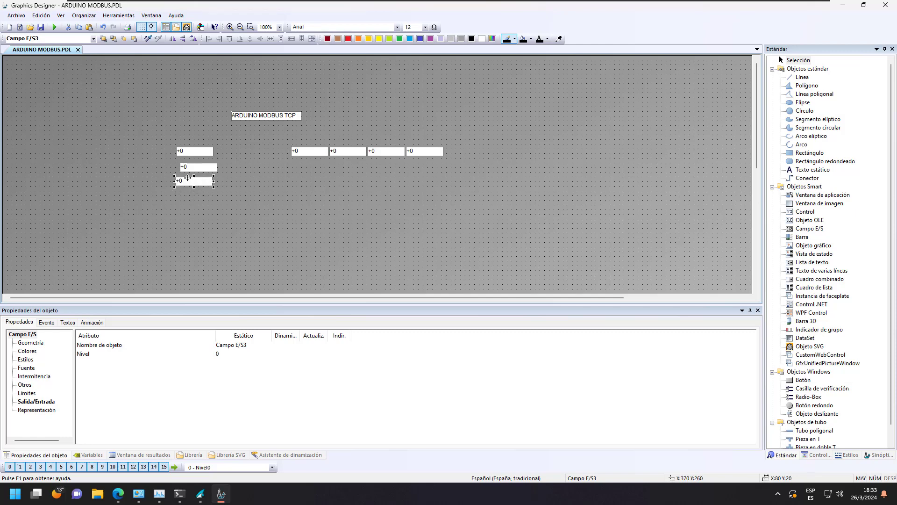
{"action": "left_click", "coordinate": [305, 149]}
{"action": "left_click_drag", "start_coordinate": [196, 198], "coordinate": [195, 199]}
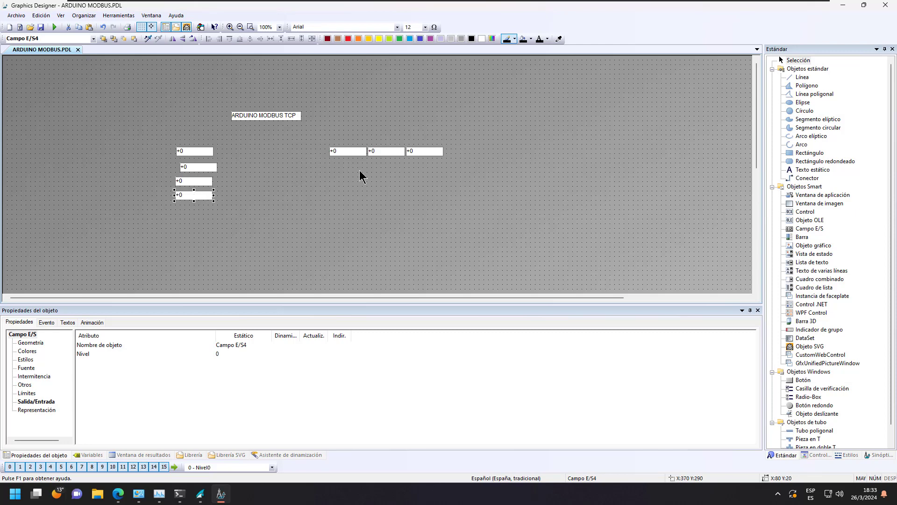
{"action": "left_click_drag", "start_coordinate": [352, 155], "coordinate": [208, 214]}
{"action": "left_click", "coordinate": [380, 153]}
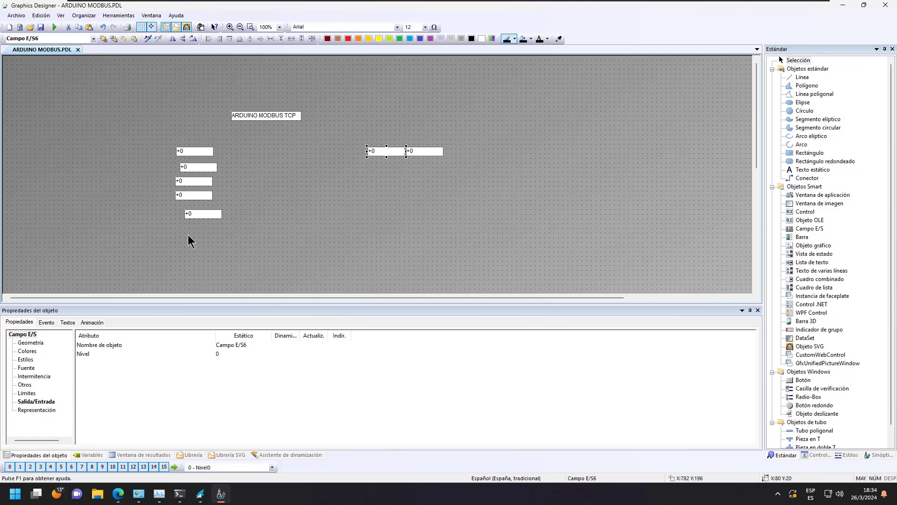
{"action": "left_click_drag", "start_coordinate": [381, 151], "coordinate": [194, 232]}
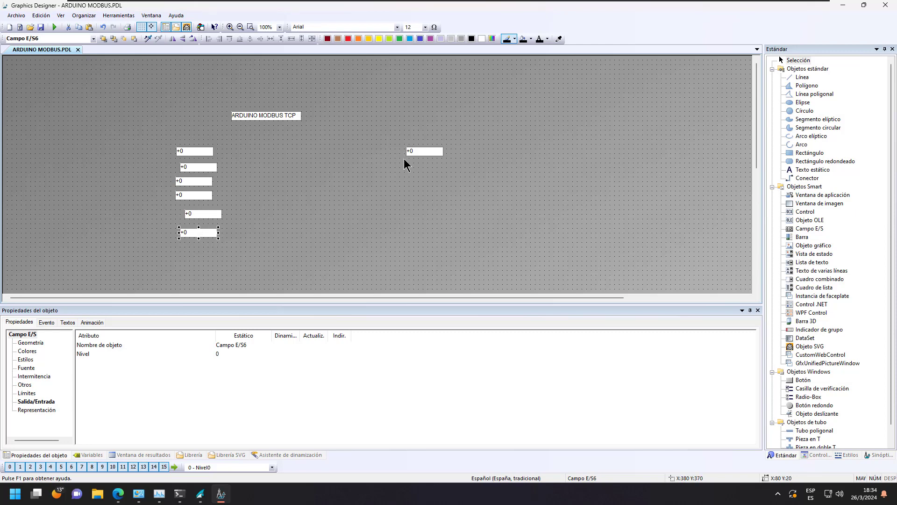
{"action": "left_click", "coordinate": [421, 153]}
{"action": "left_click_drag", "start_coordinate": [422, 153], "coordinate": [193, 250]}
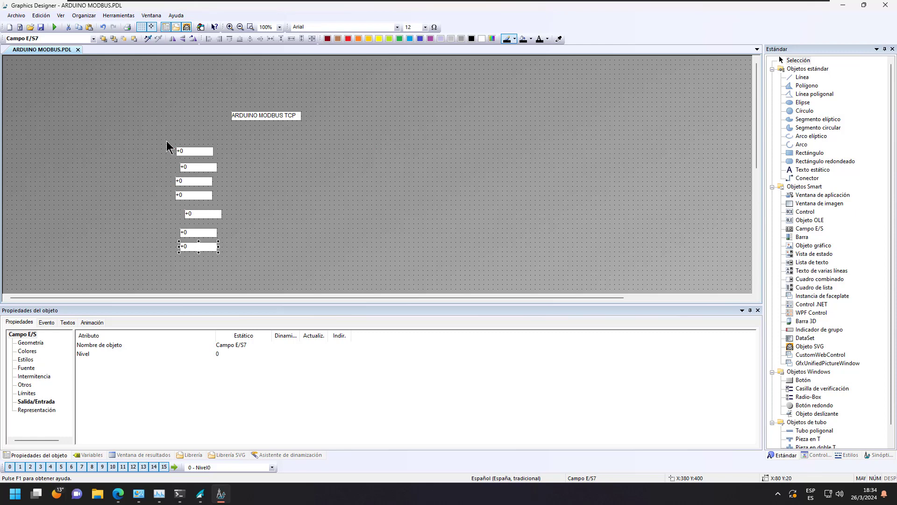
Centre all seven I/O fields on one vertical line and distribute them vertically
{"action": "left_click_drag", "start_coordinate": [167, 141], "coordinate": [231, 262]}
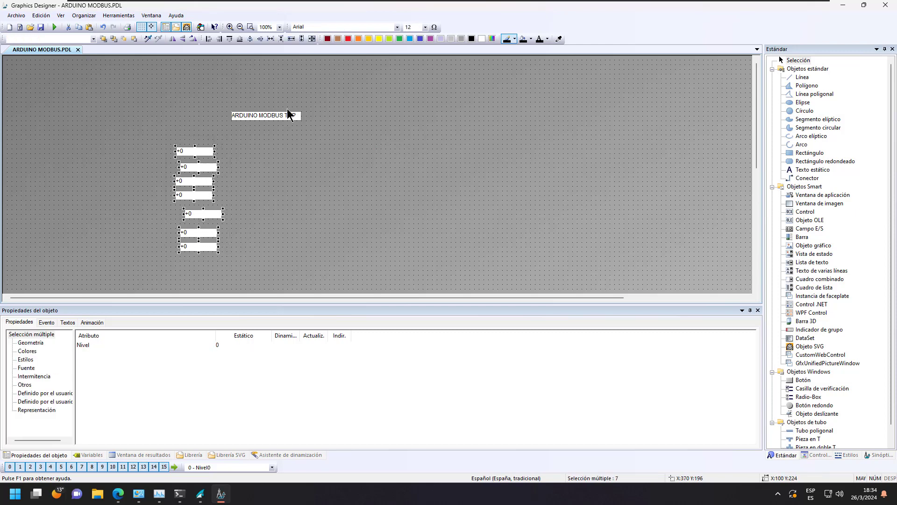
{"action": "left_click", "coordinate": [249, 39]}
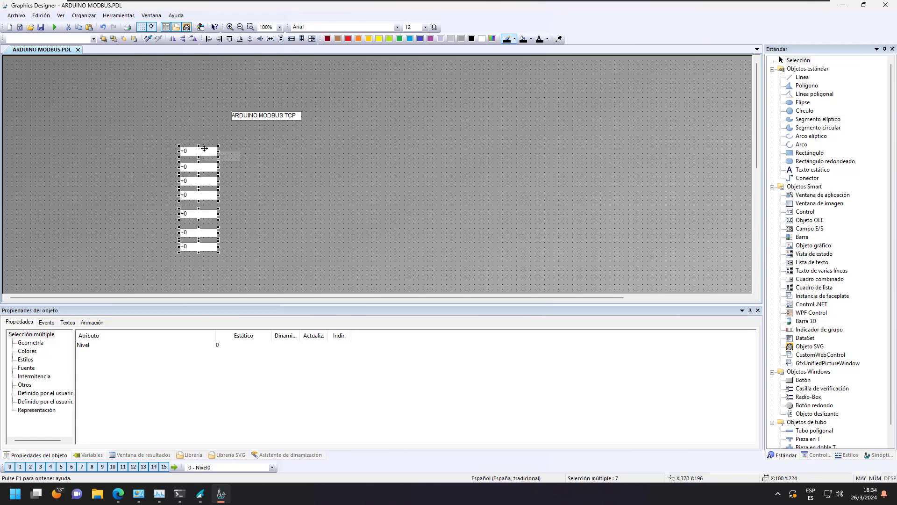
{"action": "left_click", "coordinate": [282, 38]}
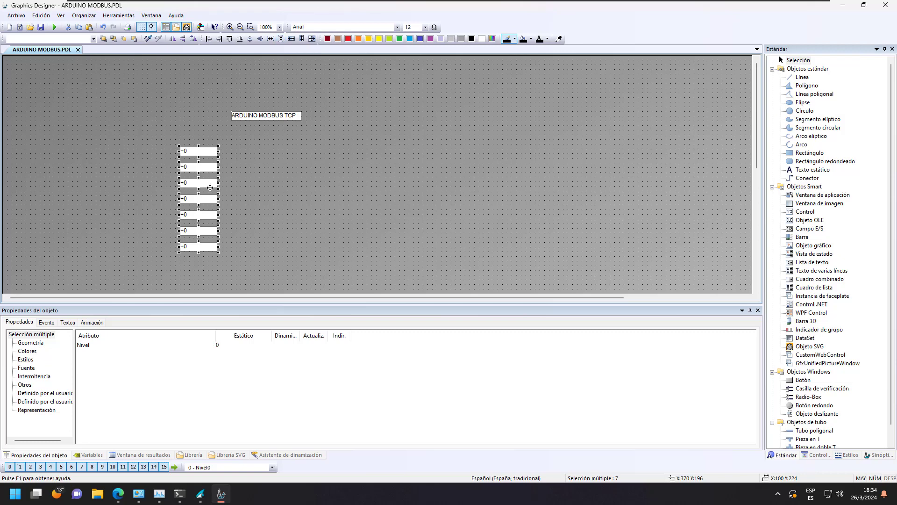
{"action": "left_click", "coordinate": [261, 206]}
Duplicate the ARDUINO MODBUS TCP text and place the copy beside the first I/O field at X 220, Y 200
{"action": "left_click", "coordinate": [262, 115]}
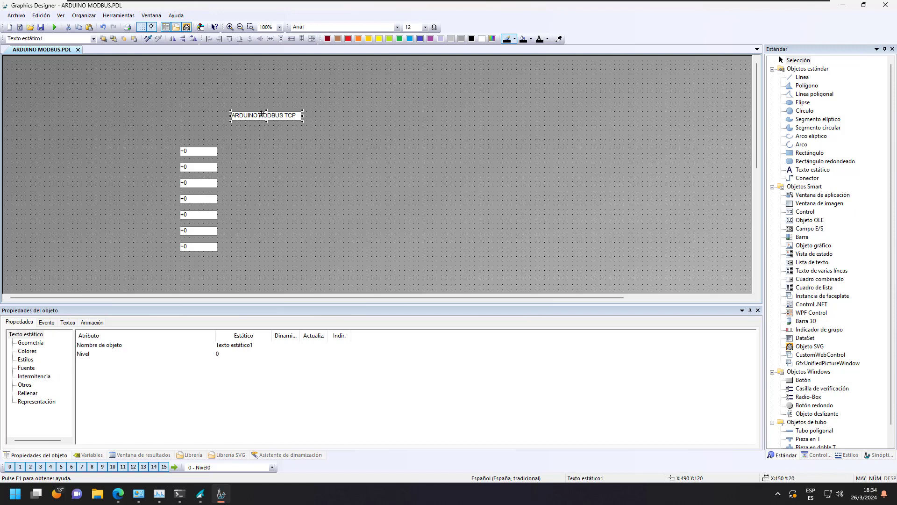
{"action": "key", "text": "ctrl+c"}
{"action": "key", "text": "ctrl+v"}
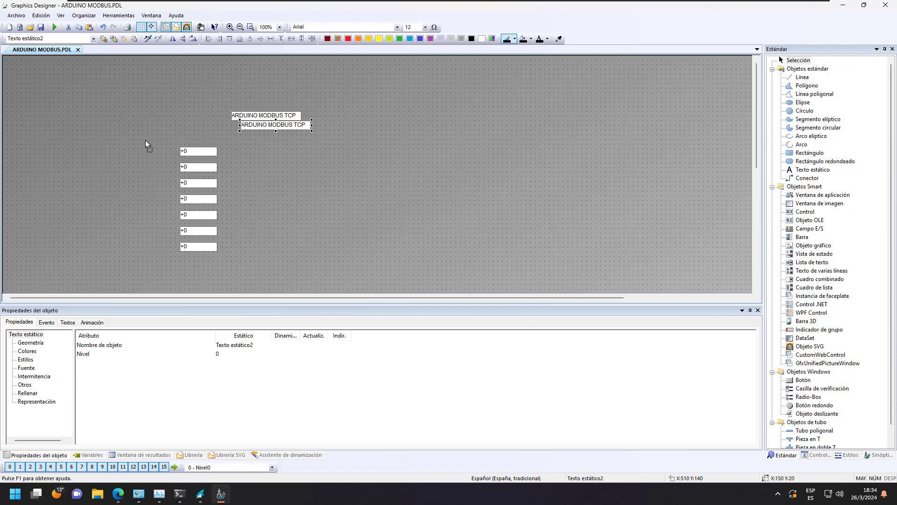
{"action": "left_click_drag", "start_coordinate": [153, 147], "coordinate": [161, 153]}
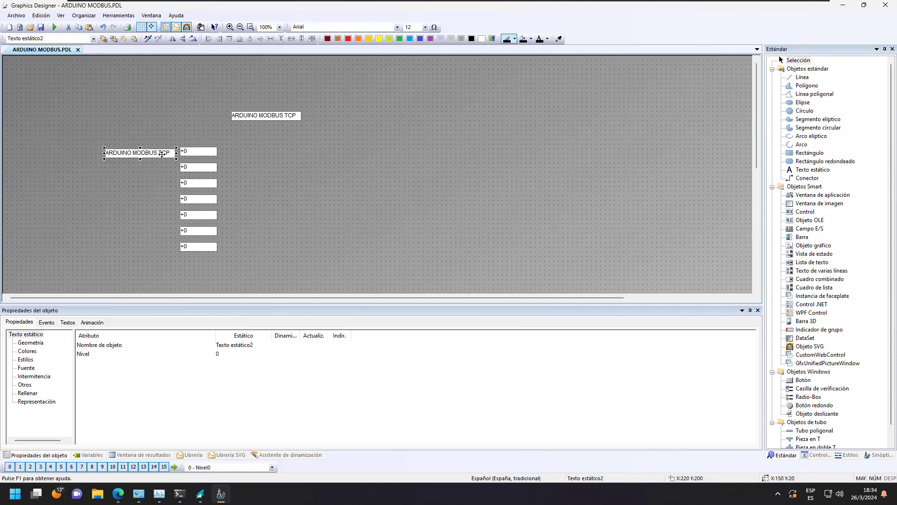
Change the copied text to 400001 and narrow its box to 50 by 20 beside the first I/O field
{"action": "double_click", "coordinate": [161, 154]}
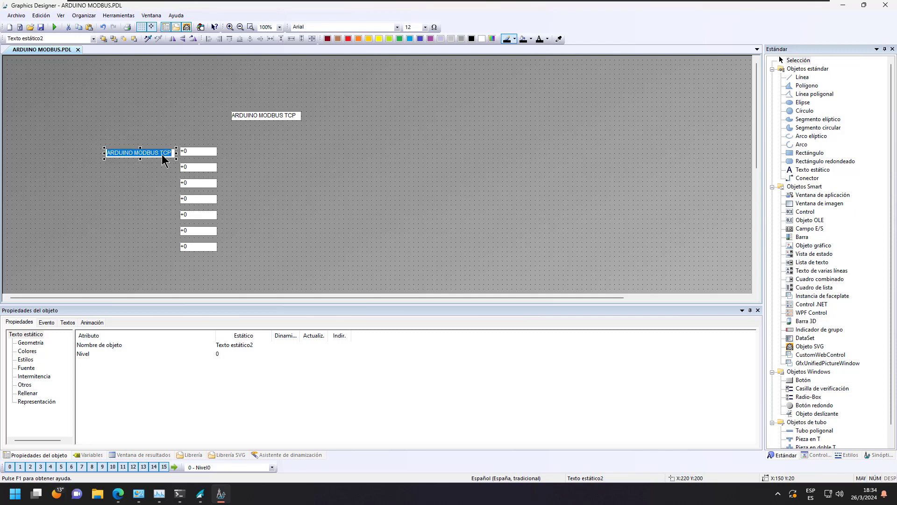
{"action": "type", "text": "400"}
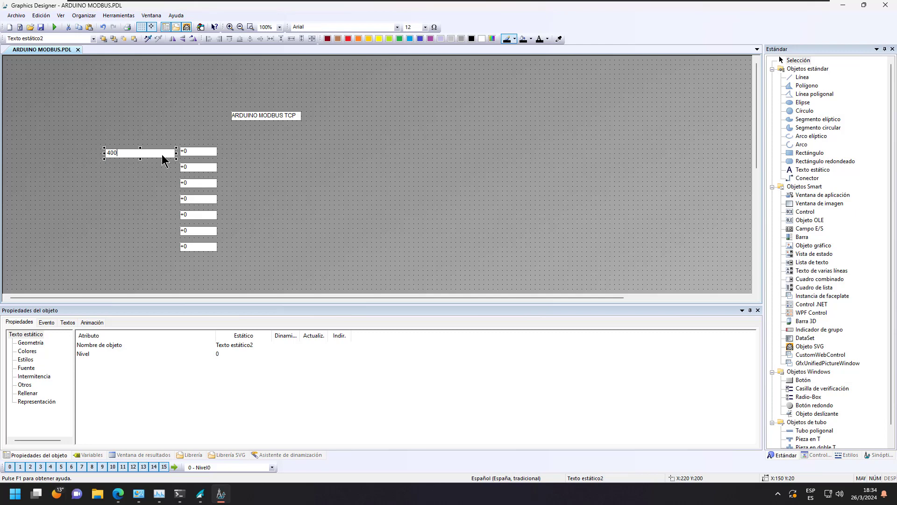
{"action": "type", "text": "001"}
{"action": "left_click", "coordinate": [155, 175]}
{"action": "left_click", "coordinate": [173, 154]}
{"action": "mouse_move", "coordinate": [176, 155]}
{"action": "left_mouse_down"}
{"action": "mouse_move", "coordinate": [130, 156]}
{"action": "mouse_move", "coordinate": [162, 154]}
{"action": "left_mouse_up"}
Add a copy of the 400001 label beside the second I/O field at X 310, Y 230 and change it to 400002
{"action": "key", "text": "ctrl+v"}
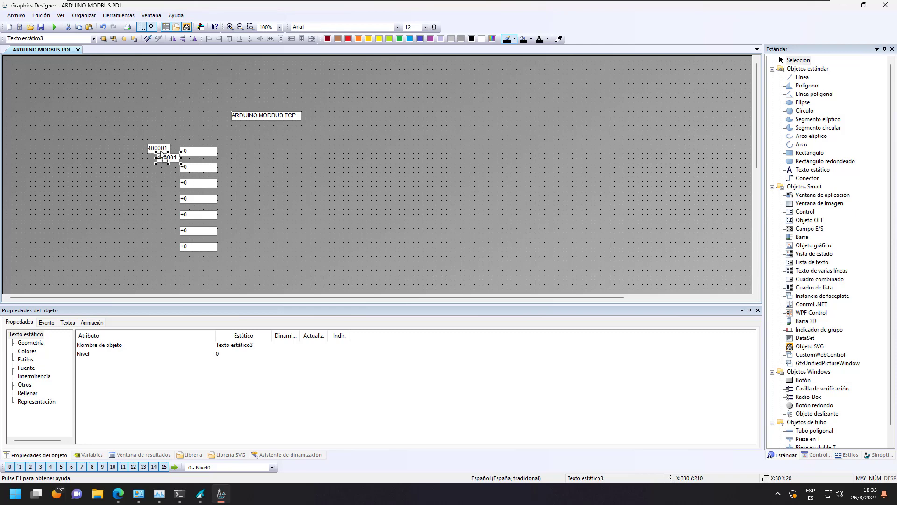
{"action": "left_click_drag", "start_coordinate": [161, 166], "coordinate": [165, 170]}
{"action": "double_click", "coordinate": [165, 170]}
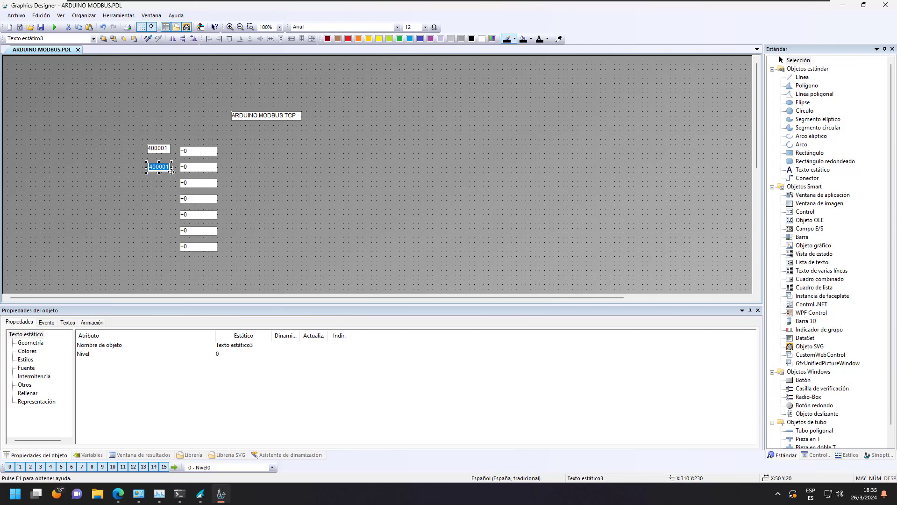
{"action": "left_click", "coordinate": [172, 172]}
{"action": "type", "text": "2"}
{"action": "left_click", "coordinate": [150, 206]}
Add a label copy beside the third I/O field at X 310, Y 260 and change it to 400003
{"action": "key", "text": "ctrl+v"}
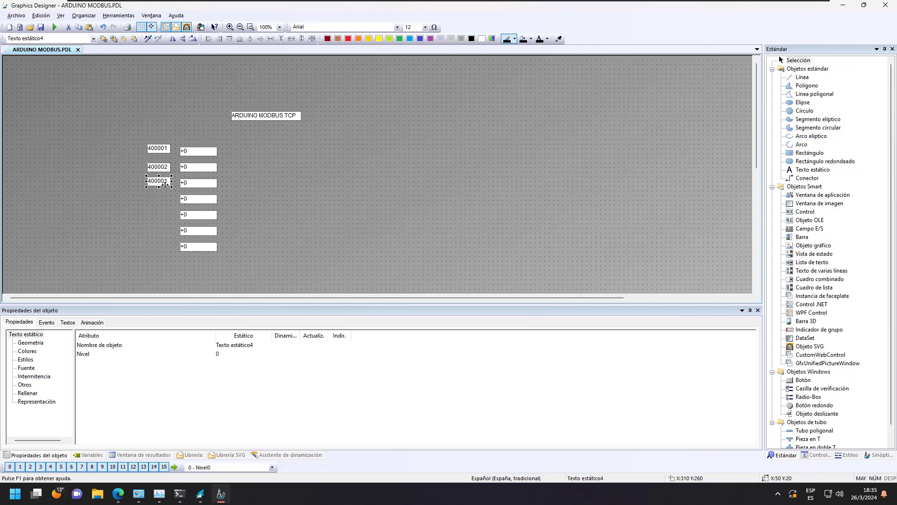
{"action": "double_click", "coordinate": [165, 185]}
{"action": "key", "text": "End"}
{"action": "left_click", "coordinate": [155, 201]}
Duplicate the 400003 label, place it beside the fourth I/O field at X 290, Y 300 and change it to 400004
{"action": "left_click", "coordinate": [162, 183]}
{"action": "key", "text": "ctrl+d"}
{"action": "left_click_drag", "start_coordinate": [158, 199], "coordinate": [153, 202]}
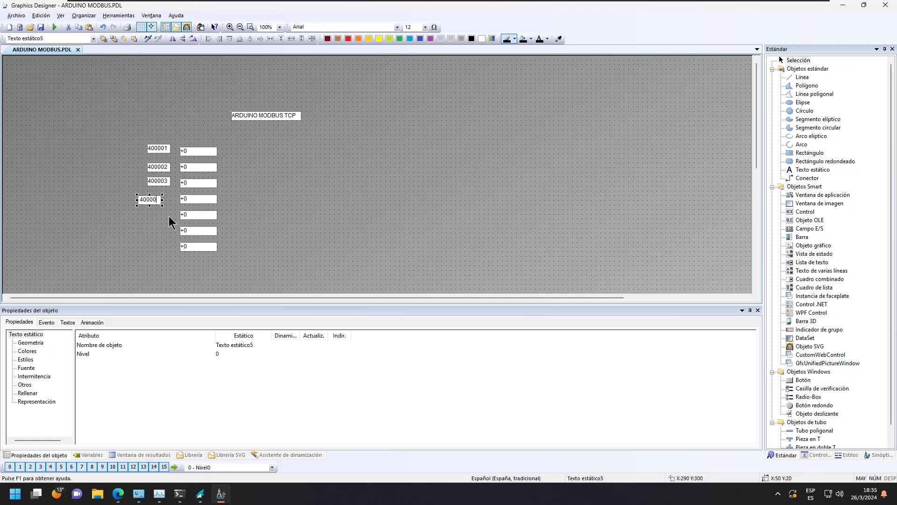
{"action": "type", "text": "4"}
{"action": "left_click", "coordinate": [148, 225]}
Add a label copy beside the fifth I/O field at X 310, Y 340 and change it to 400005
{"action": "key", "text": "ctrl+v"}
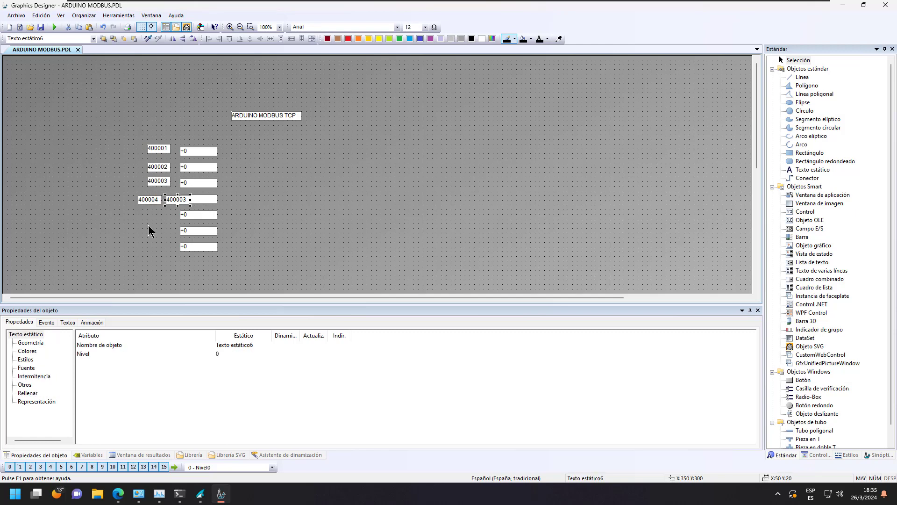
{"action": "left_click_drag", "start_coordinate": [179, 200], "coordinate": [161, 218]}
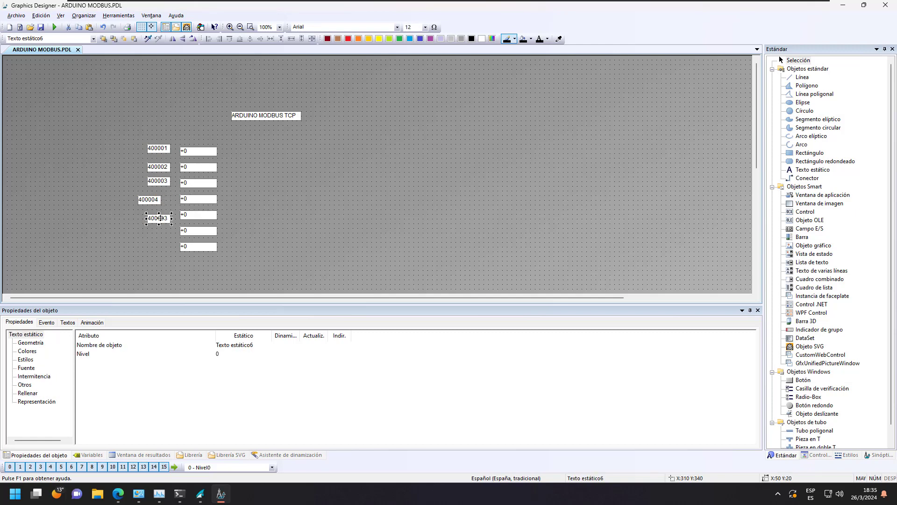
{"action": "double_click", "coordinate": [161, 218]}
{"action": "type", "text": "400005"}
{"action": "left_click", "coordinate": [141, 248]}
Add a label copy beside the sixth I/O field and change it to 400006
{"action": "key", "text": "ctrl+v"}
{"action": "left_click_drag", "start_coordinate": [161, 234], "coordinate": [164, 235]}
{"action": "double_click", "coordinate": [154, 233]}
{"action": "key", "text": "End"}
{"action": "type", "text": "6"}
{"action": "left_click", "coordinate": [156, 263]}
Add a label copy beside the seventh I/O field at X 290, Y 390 and change it to 400007
{"action": "key", "text": "ctrl+v"}
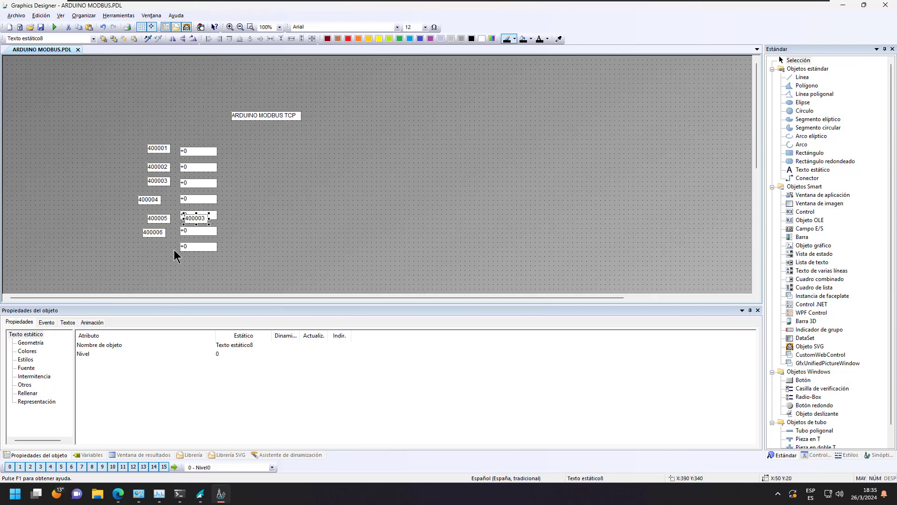
{"action": "left_click_drag", "start_coordinate": [160, 248], "coordinate": [159, 249]}
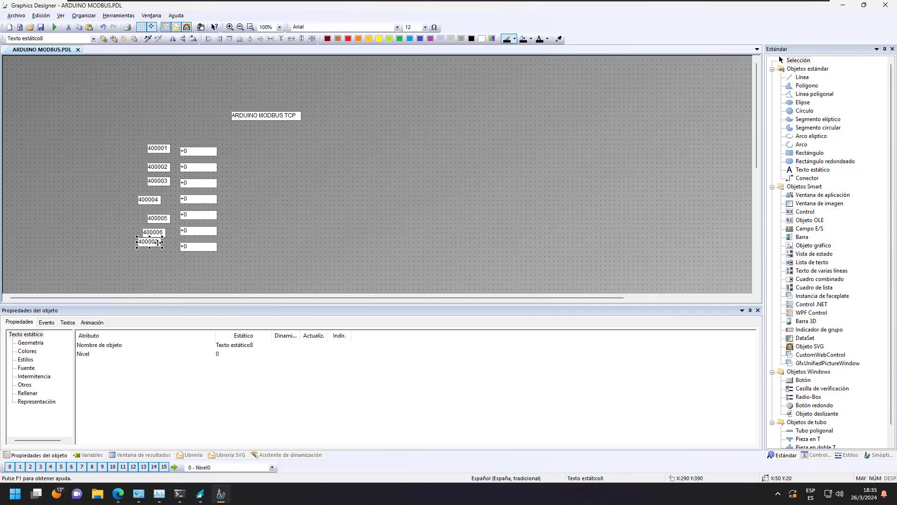
{"action": "type", "text": "400007"}
{"action": "left_click", "coordinate": [246, 200]}
{"action": "left_click", "coordinate": [164, 148]}
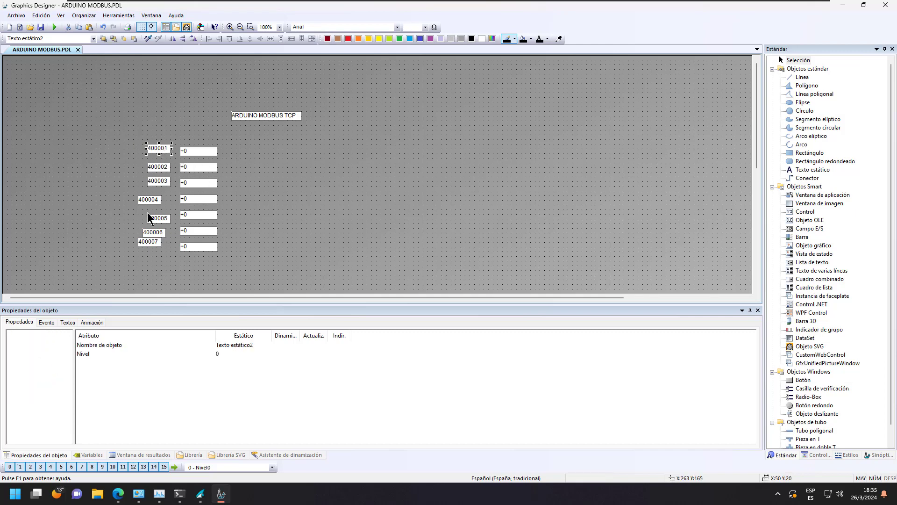
{"action": "left_click", "coordinate": [159, 167], "text": "shift"}
{"action": "left_click", "coordinate": [159, 180], "text": "shift"}
{"action": "left_click", "coordinate": [148, 200], "text": "shift"}
{"action": "left_click", "coordinate": [159, 218], "text": "shift"}
{"action": "left_click", "coordinate": [153, 232], "text": "shift"}
{"action": "left_click", "coordinate": [148, 242], "text": "shift"}
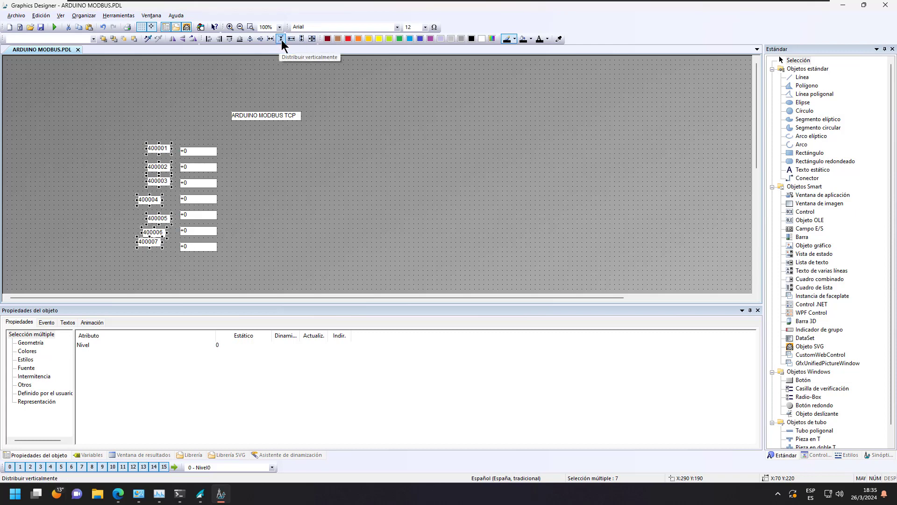
{"action": "left_click", "coordinate": [213, 151]}
Try to align the top edges of the 400001 label and its I/O field, and undo the alignment
{"action": "left_click", "coordinate": [159, 147]}
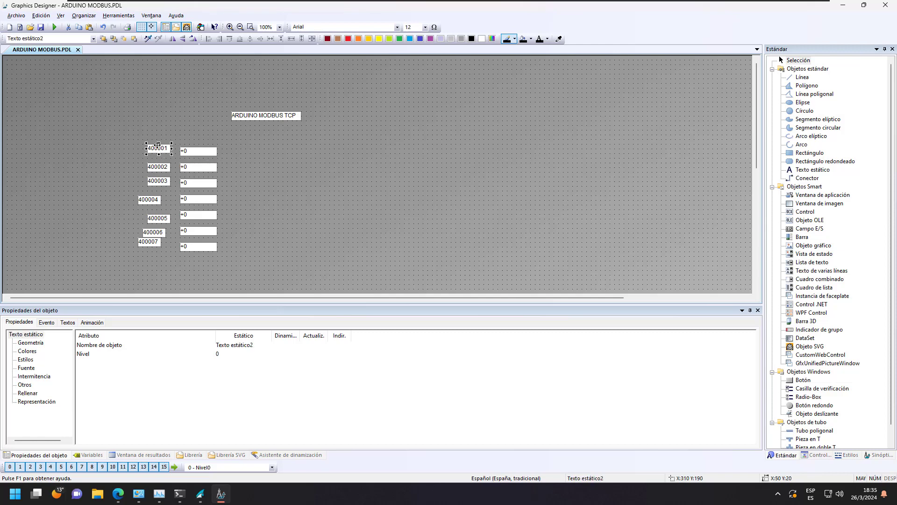
{"action": "left_click", "coordinate": [201, 150], "text": "shift"}
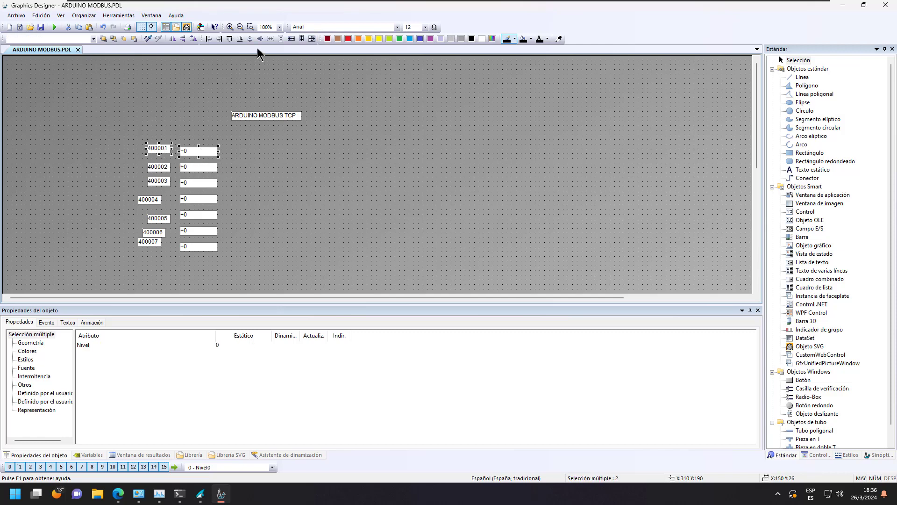
{"action": "left_click", "coordinate": [230, 38]}
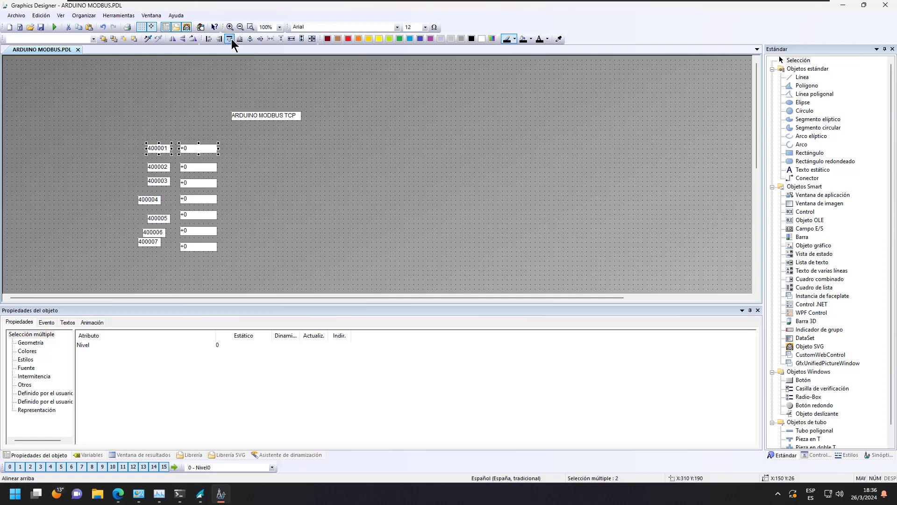
{"action": "key", "text": "ctrl+z"}
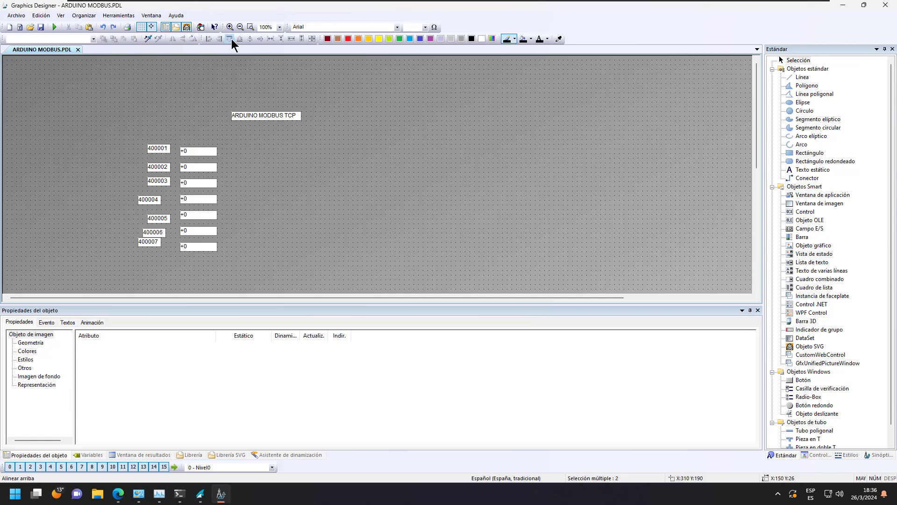
Align the bottom edges of the 400001 label and its I/O field
{"action": "left_click_drag", "start_coordinate": [133, 133], "coordinate": [228, 159]}
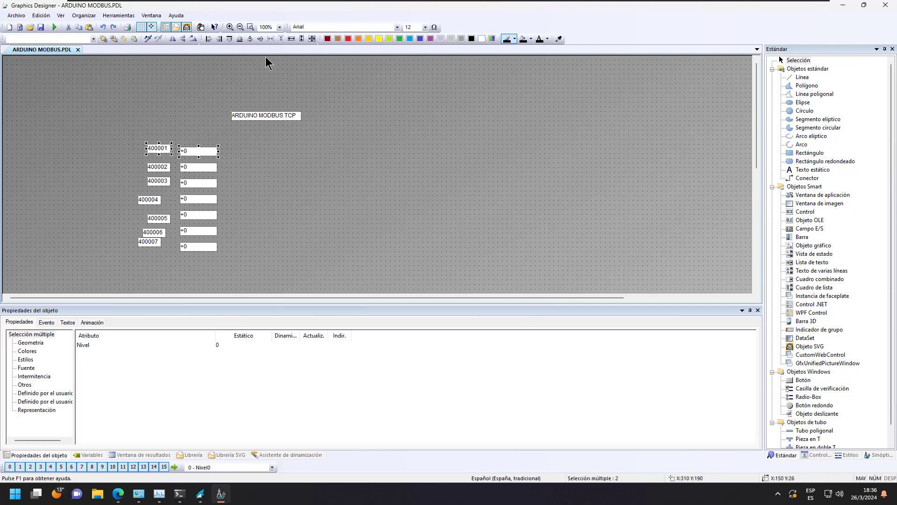
{"action": "left_click", "coordinate": [239, 39]}
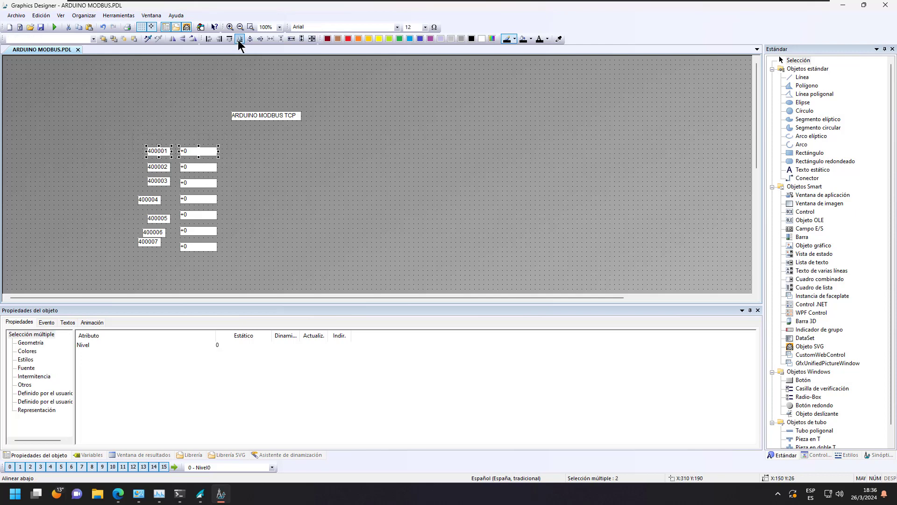
{"action": "left_click", "coordinate": [234, 170]}
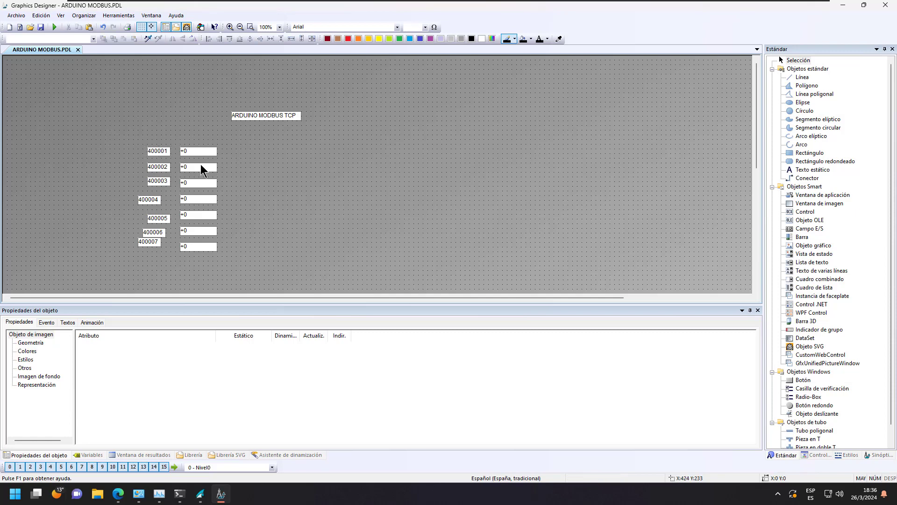
Try to align the bottom edges of the 400003 label and its I/O field, and undo the alignment
{"action": "left_click", "coordinate": [201, 166]}
{"action": "left_click", "coordinate": [167, 169], "text": "shift"}
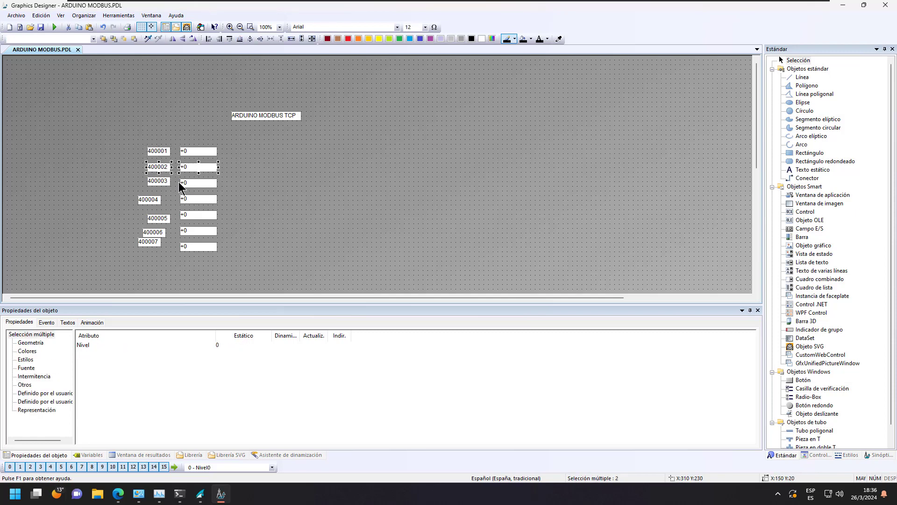
{"action": "left_click", "coordinate": [159, 181]}
{"action": "left_click", "coordinate": [191, 185], "text": "shift"}
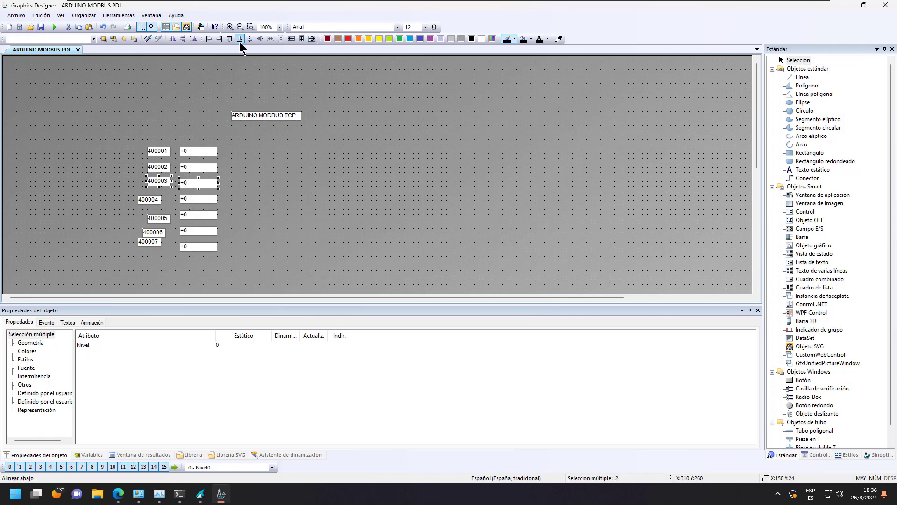
{"action": "left_click", "coordinate": [239, 40]}
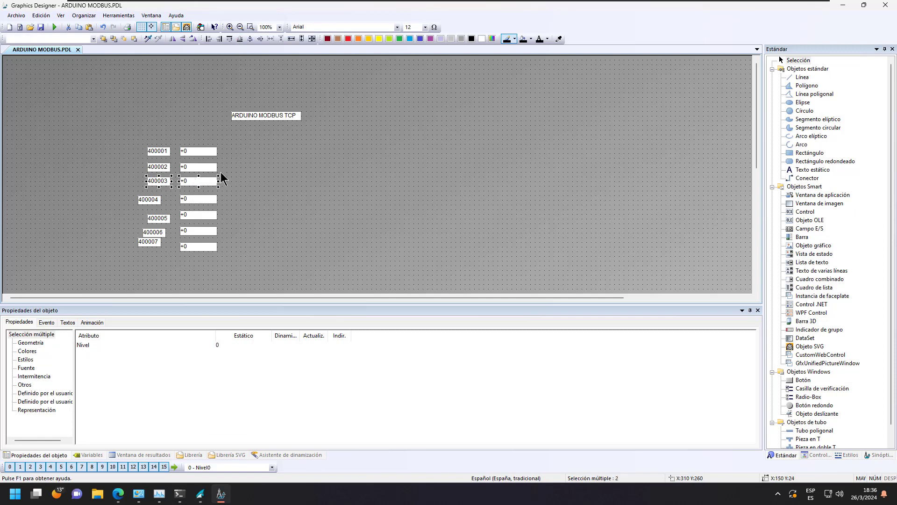
{"action": "left_click", "coordinate": [221, 172]}
Align the 400003 and 400004 labels vertically with their respective I/O fields, using the fields as reference
{"action": "left_click", "coordinate": [185, 184]}
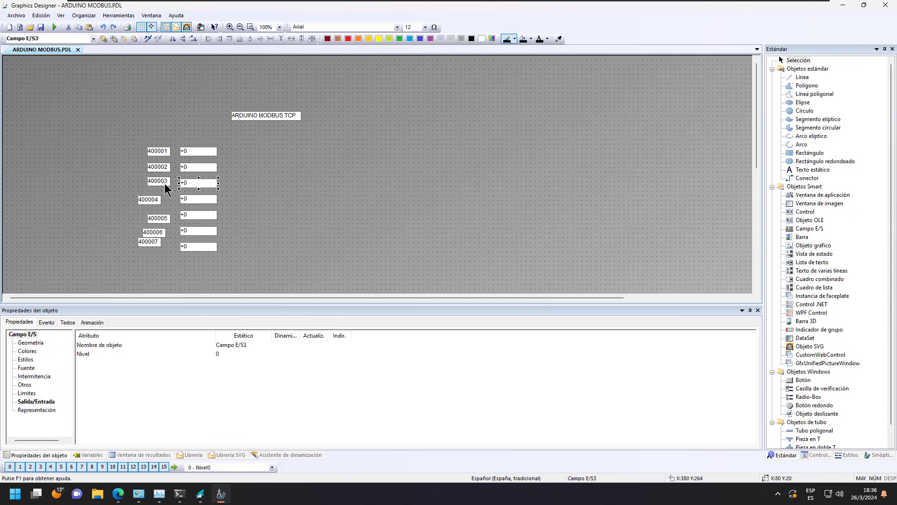
{"action": "left_click", "coordinate": [165, 183], "text": "shift"}
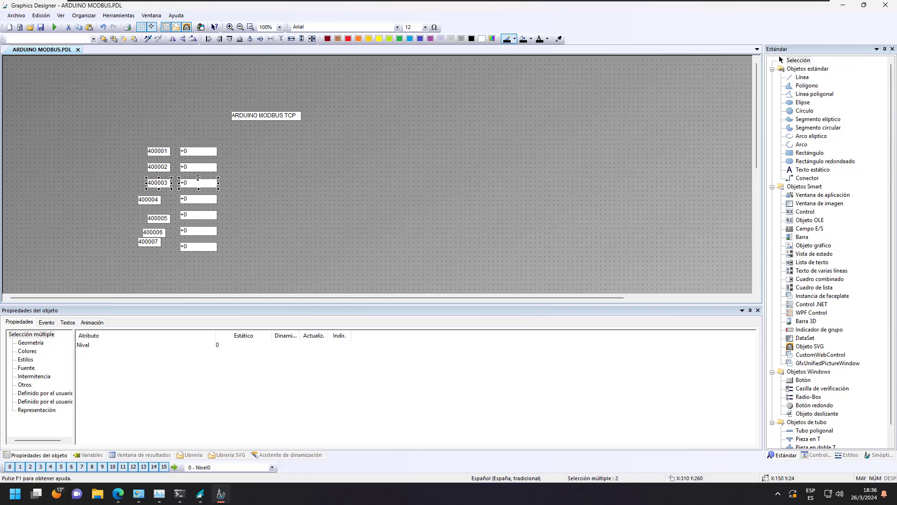
{"action": "left_click", "coordinate": [191, 200]}
{"action": "left_click", "coordinate": [147, 200], "text": "shift"}
{"action": "left_click", "coordinate": [260, 39]}
Centre the 400005, 400006 and 400007 labels vertically, each with its own I/O field
{"action": "left_click", "coordinate": [192, 213]}
{"action": "left_click", "coordinate": [159, 219], "text": "shift"}
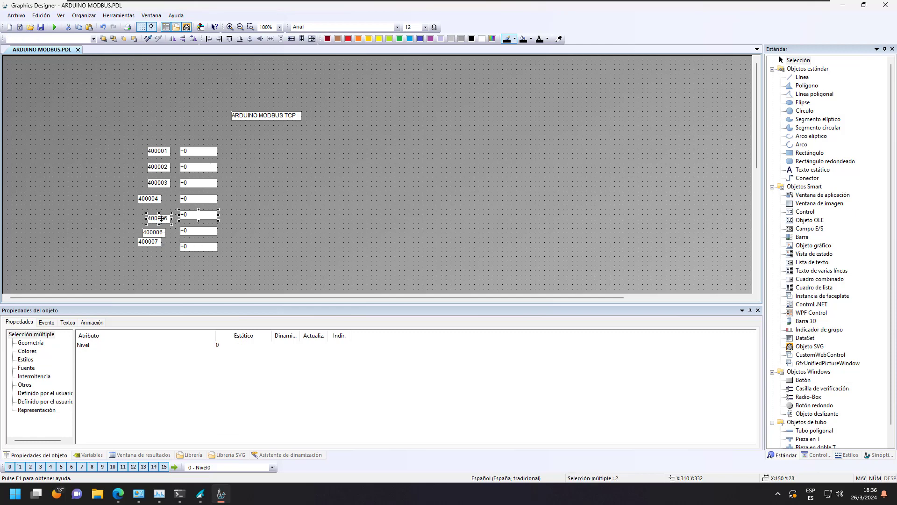
{"action": "left_click", "coordinate": [262, 40]}
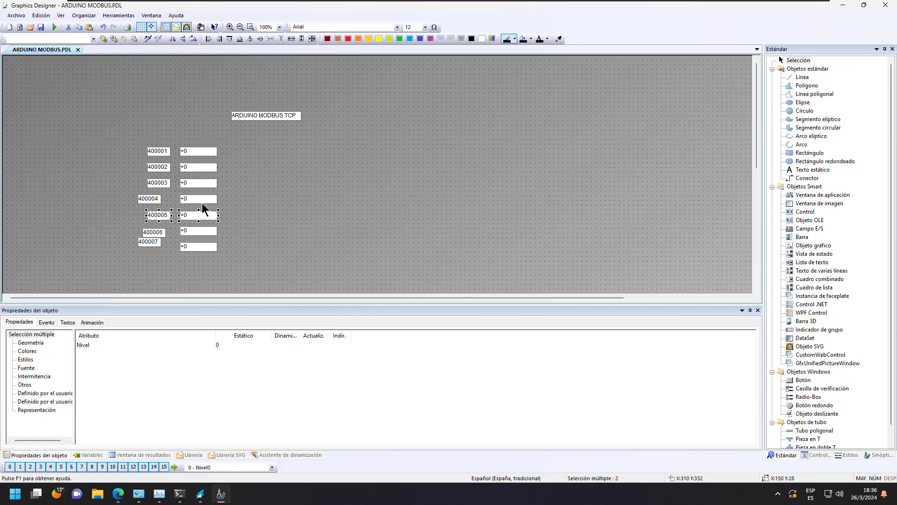
{"action": "left_click", "coordinate": [191, 231]}
{"action": "left_click", "coordinate": [160, 231], "text": "shift"}
{"action": "left_click", "coordinate": [260, 40]}
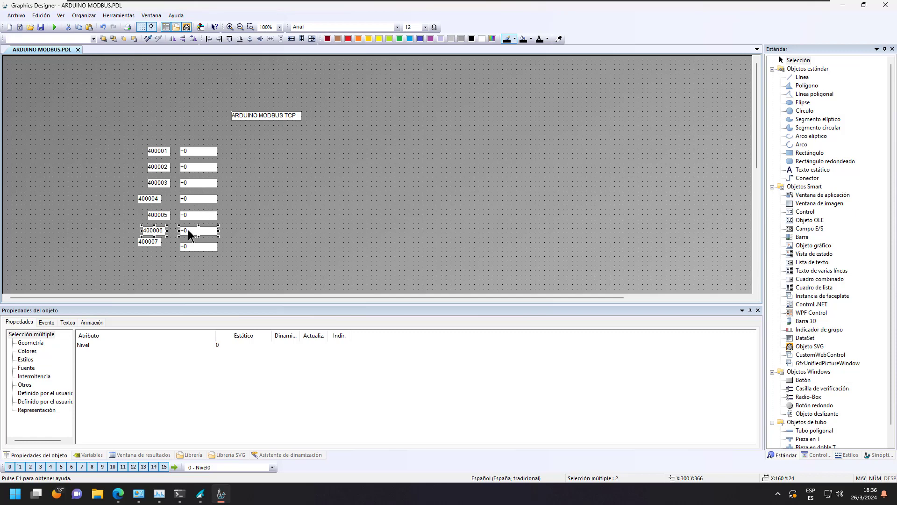
{"action": "left_click", "coordinate": [194, 246]}
{"action": "left_click", "coordinate": [154, 242], "text": "shift"}
{"action": "left_click", "coordinate": [262, 40]}
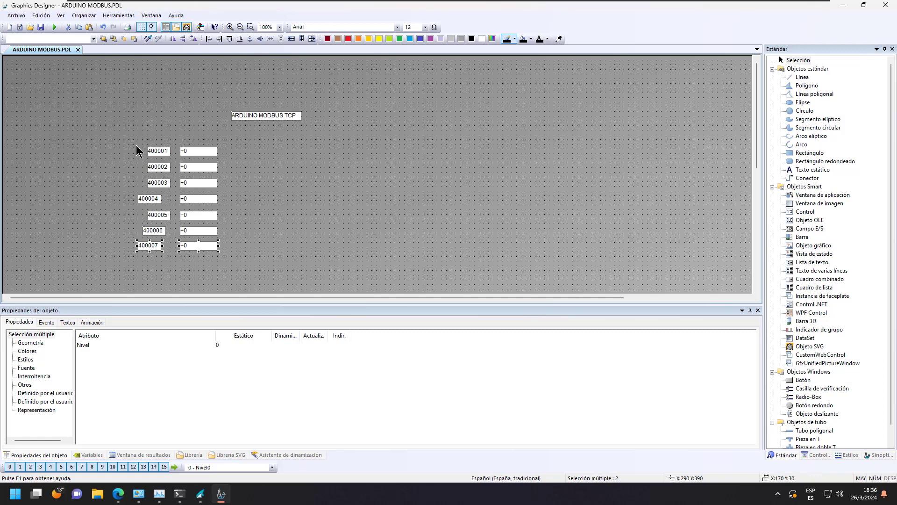
Centre all seven labels from 400001 to 400007 horizontally so they form one straight column
{"action": "left_click_drag", "start_coordinate": [122, 138], "coordinate": [173, 259]}
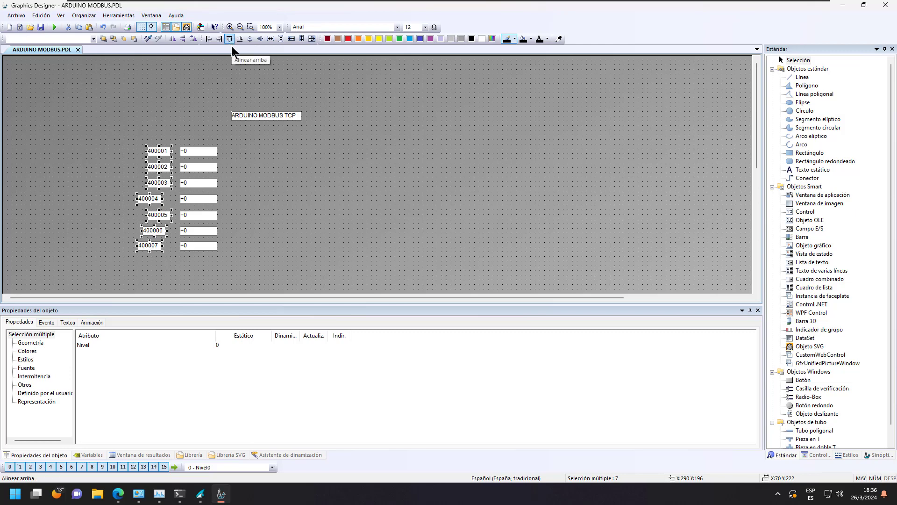
{"action": "left_click", "coordinate": [250, 39]}
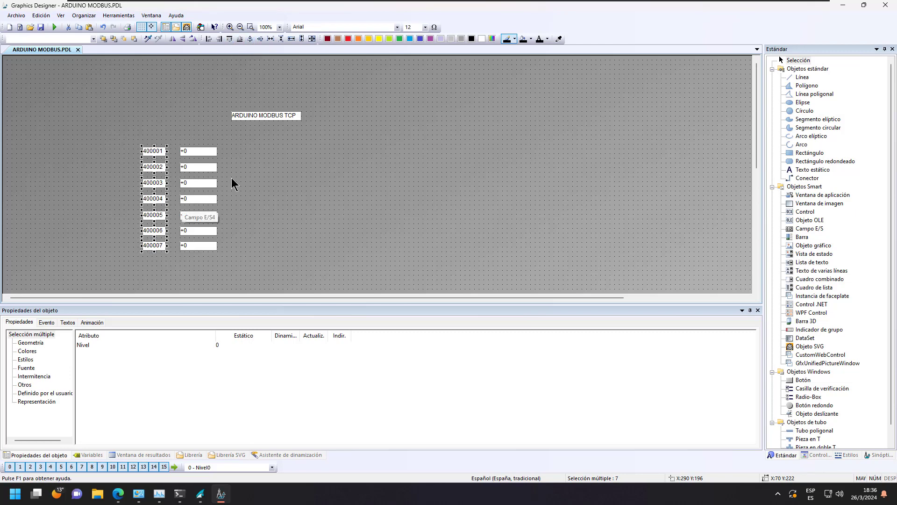
{"action": "left_click", "coordinate": [279, 185]}
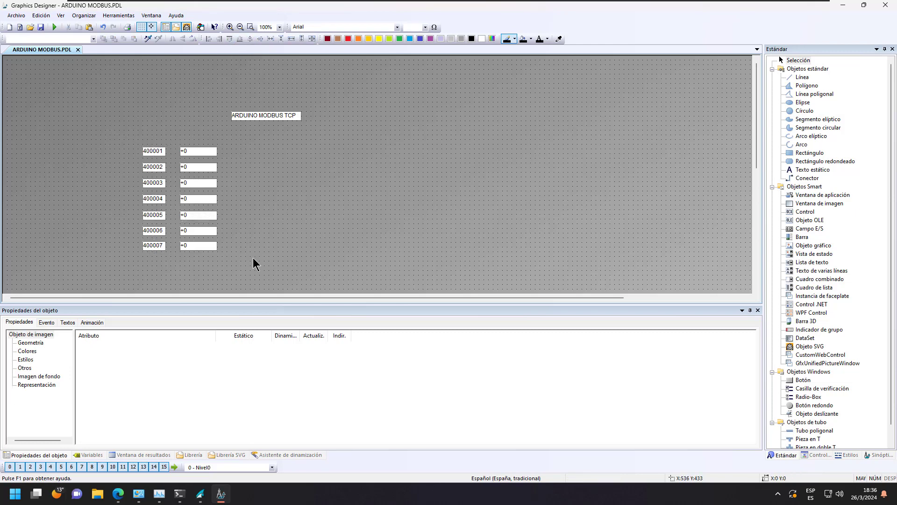
Distribute the seven I/O fields and the seven labels with equal vertical spacing within their columns
{"action": "left_click_drag", "start_coordinate": [253, 257], "coordinate": [136, 144]}
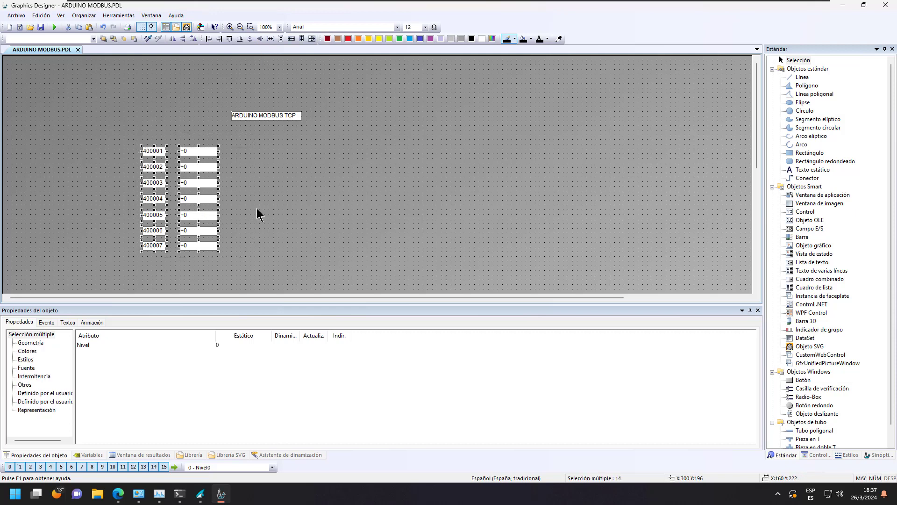
{"action": "left_click", "coordinate": [234, 257]}
{"action": "left_click_drag", "start_coordinate": [222, 254], "coordinate": [178, 140]}
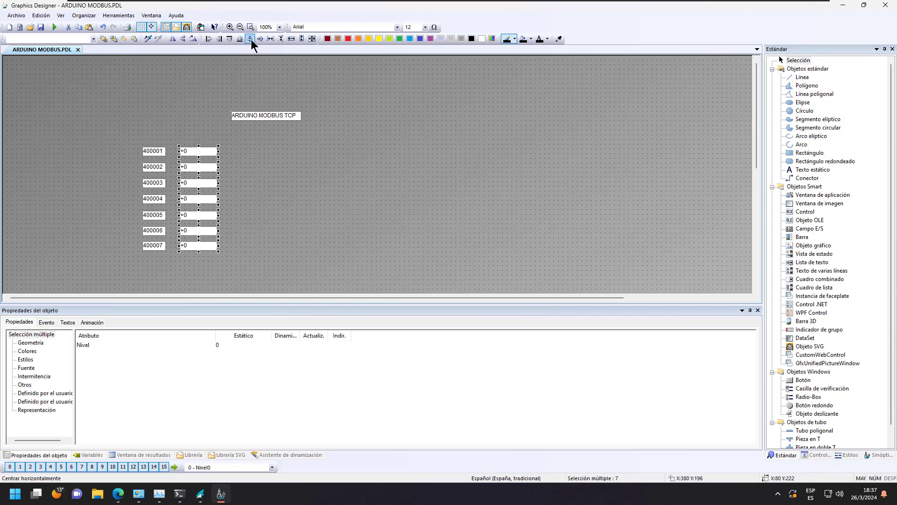
{"action": "left_click", "coordinate": [280, 39]}
{"action": "left_click_drag", "start_coordinate": [157, 165], "coordinate": [173, 259]}
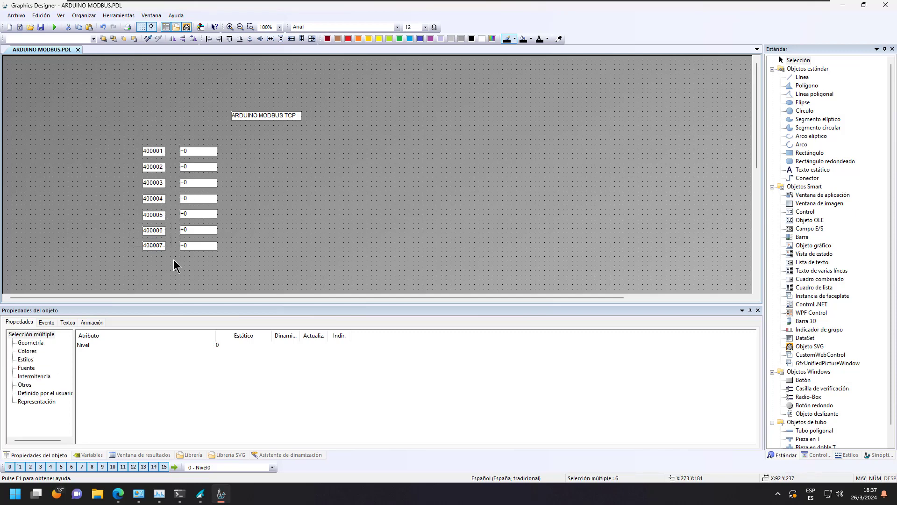
{"action": "left_click", "coordinate": [280, 40]}
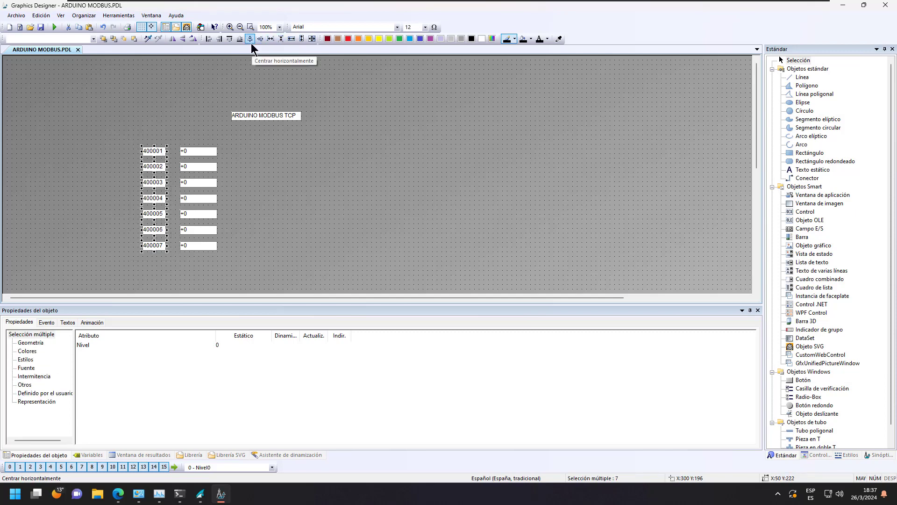
{"action": "left_click", "coordinate": [169, 118]}
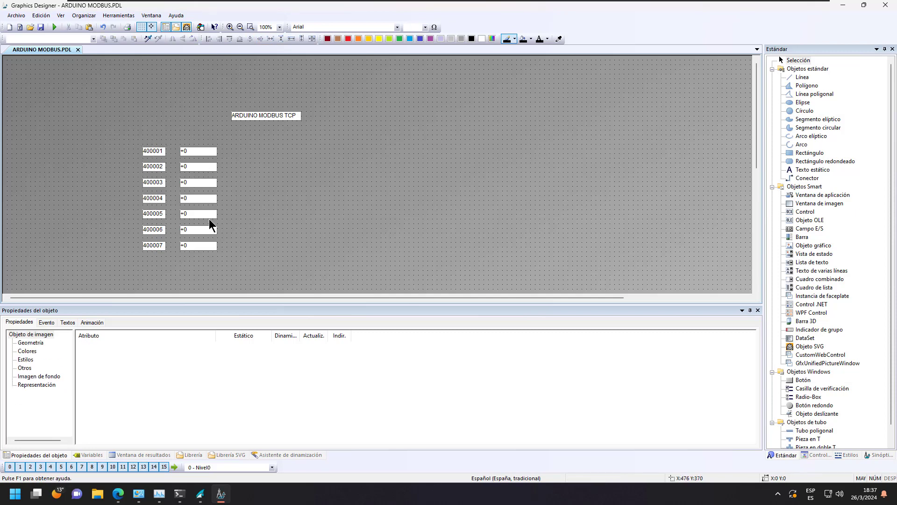
Set the update cycle of the output value (Valor de salida) to 250 ms for the 400001 I/O field
{"action": "left_click", "coordinate": [200, 152]}
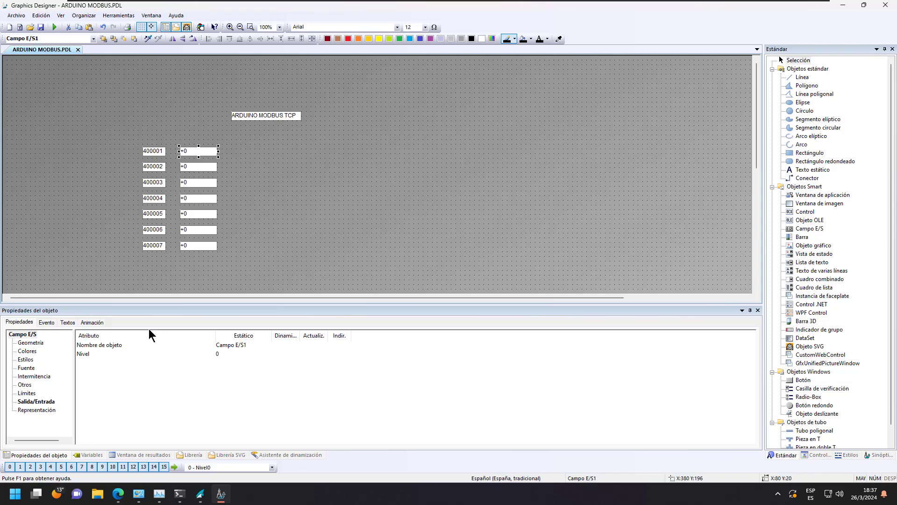
{"action": "left_click", "coordinate": [51, 403]}
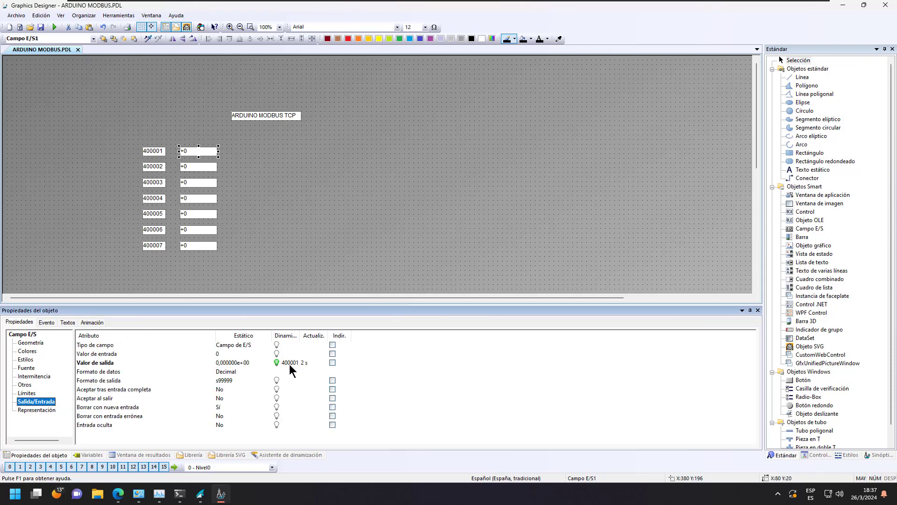
{"action": "left_click_drag", "start_coordinate": [330, 335], "coordinate": [339, 336]}
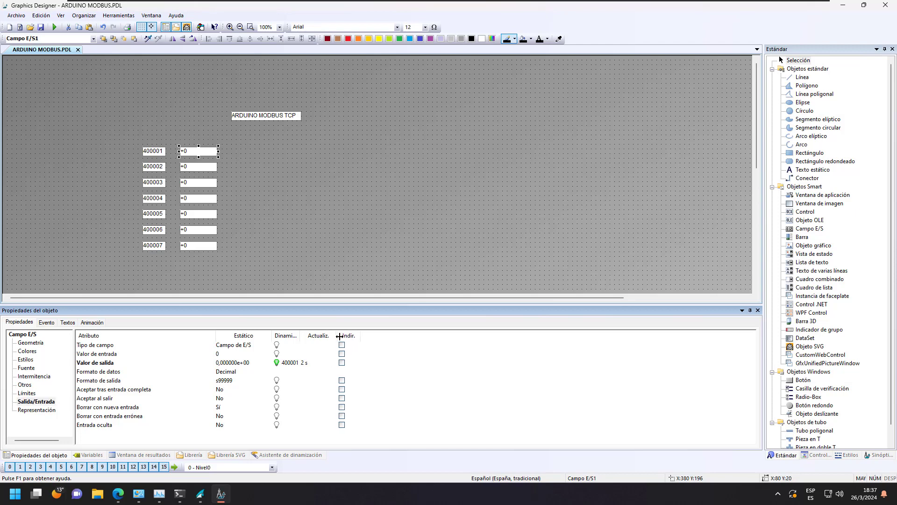
{"action": "double_click", "coordinate": [310, 364]}
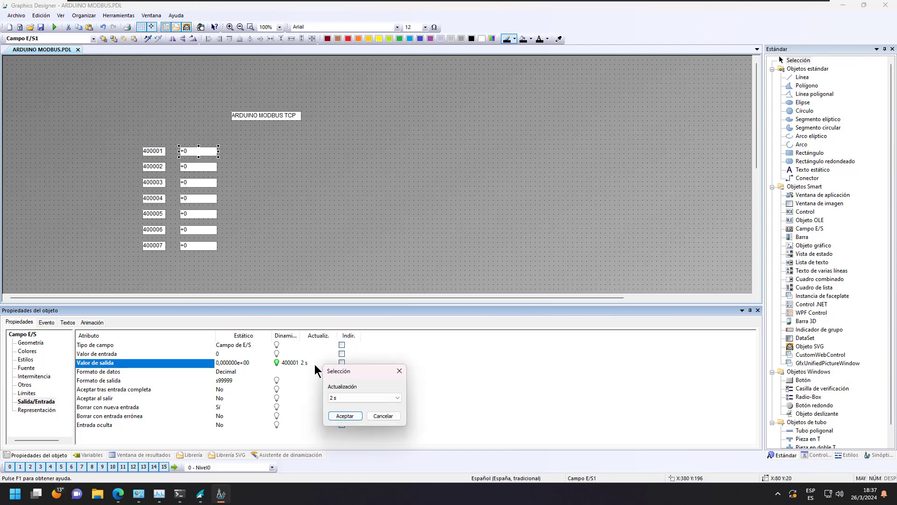
{"action": "left_click", "coordinate": [399, 398]}
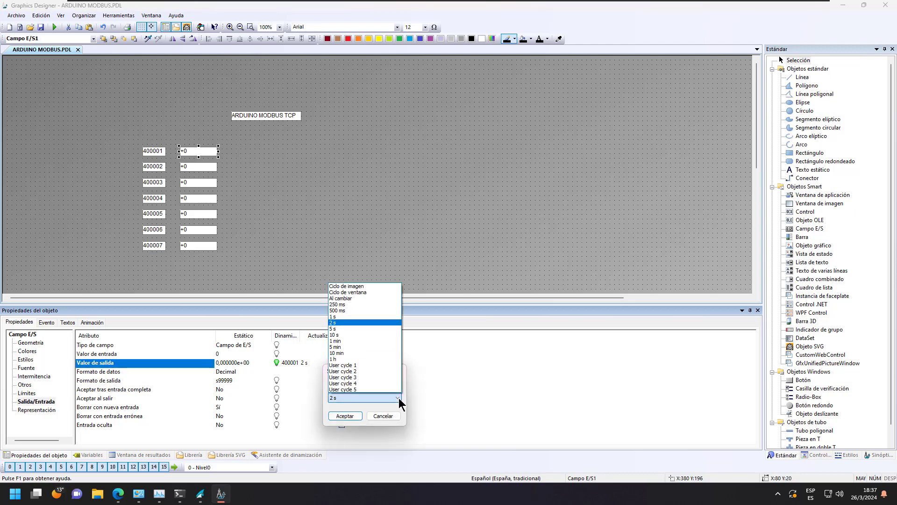
{"action": "left_click", "coordinate": [341, 303]}
{"action": "left_click", "coordinate": [341, 415]}
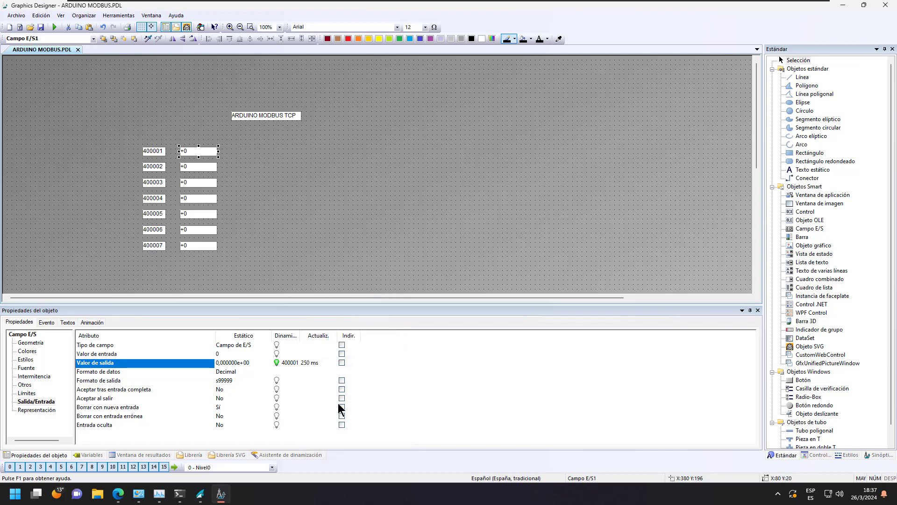
Set the output value's update cycle to 250 ms for the 400002 I/O field
{"action": "left_click", "coordinate": [197, 168]}
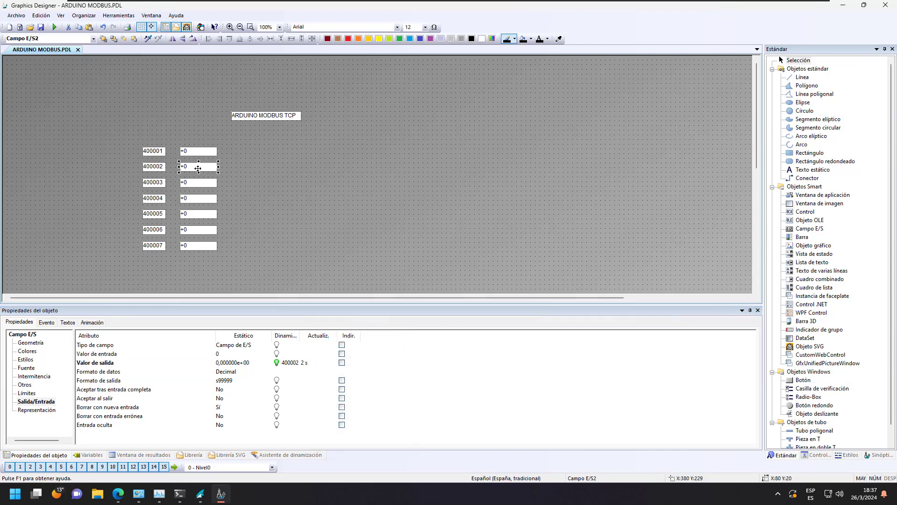
{"action": "left_click", "coordinate": [313, 364]}
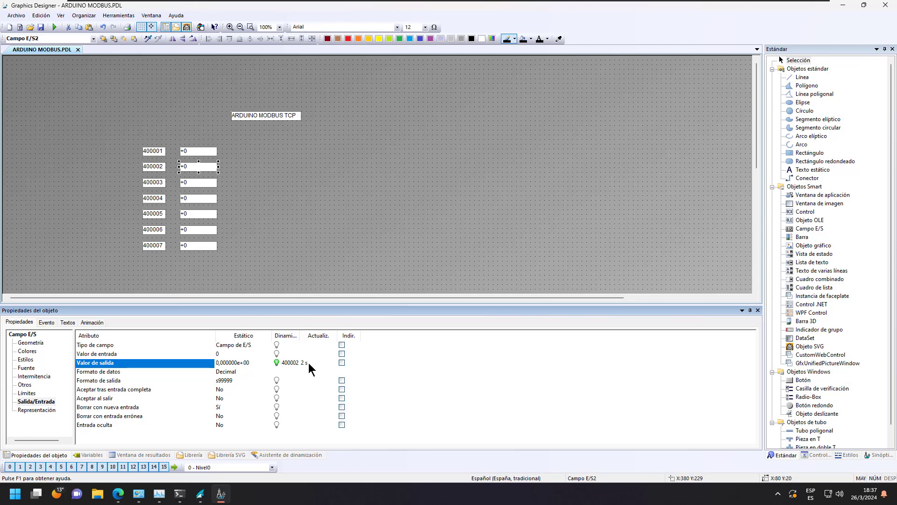
{"action": "double_click", "coordinate": [308, 363]}
{"action": "left_click", "coordinate": [346, 397]}
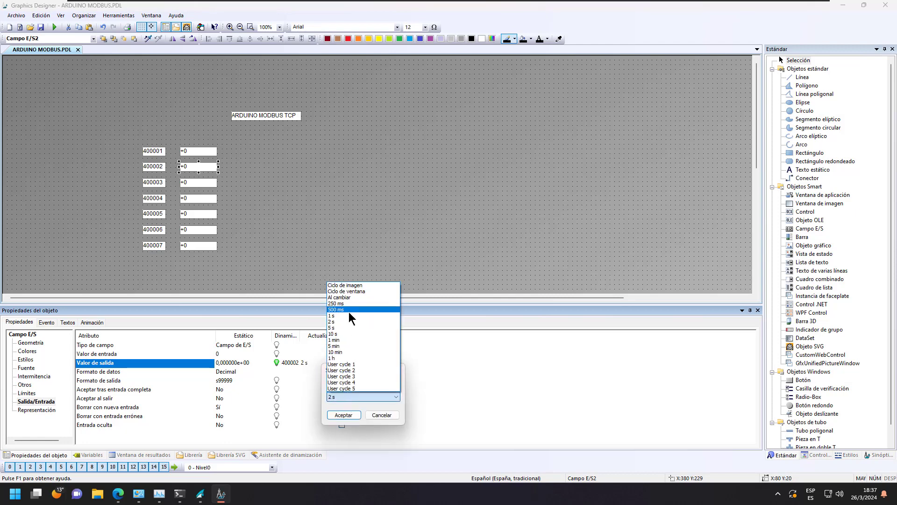
{"action": "left_click", "coordinate": [349, 304]}
{"action": "left_click", "coordinate": [343, 415]}
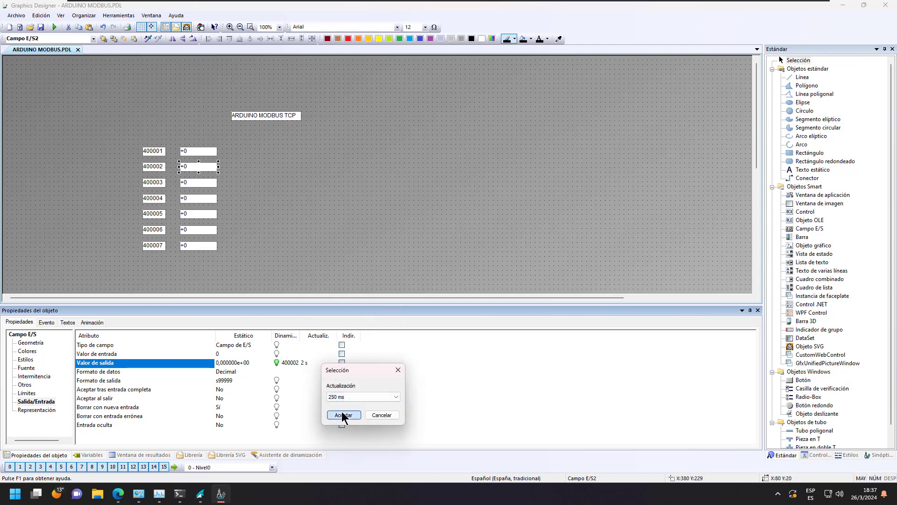
Set the output value's update cycle to 250 ms for the 400003 I/O field
{"action": "left_click", "coordinate": [199, 185]}
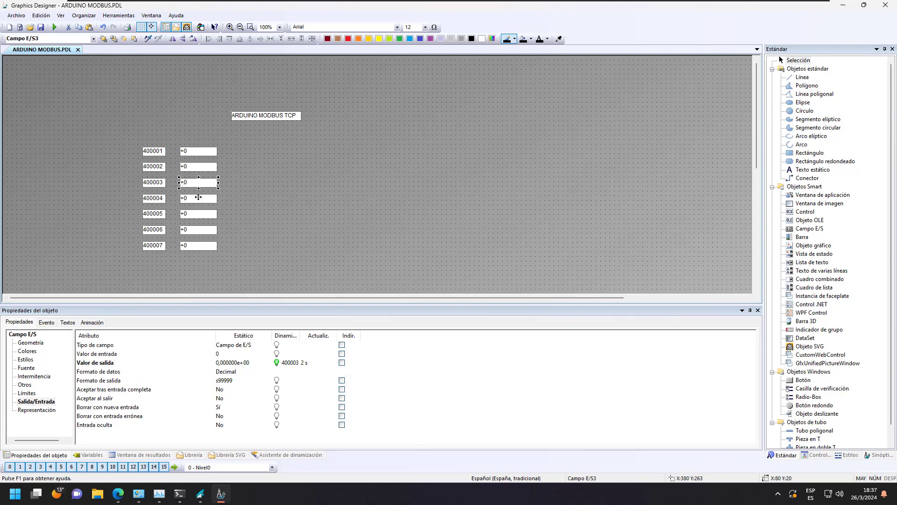
{"action": "double_click", "coordinate": [317, 363]}
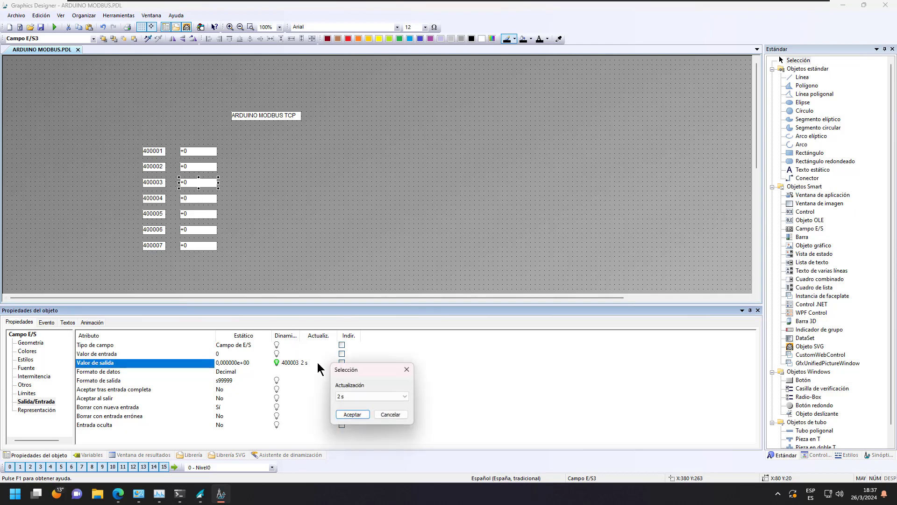
{"action": "left_click", "coordinate": [360, 397]}
{"action": "left_click", "coordinate": [354, 304]}
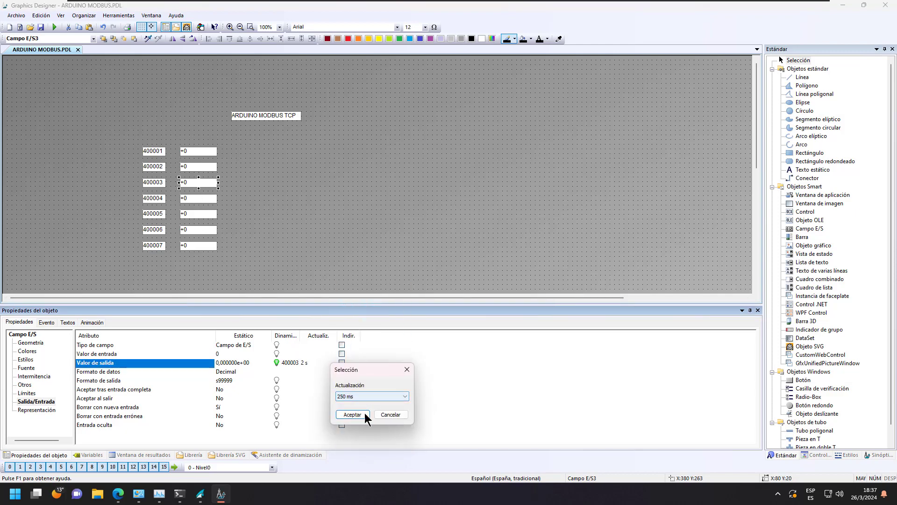
{"action": "key", "text": "Return"}
{"action": "left_click", "coordinate": [103, 374]}
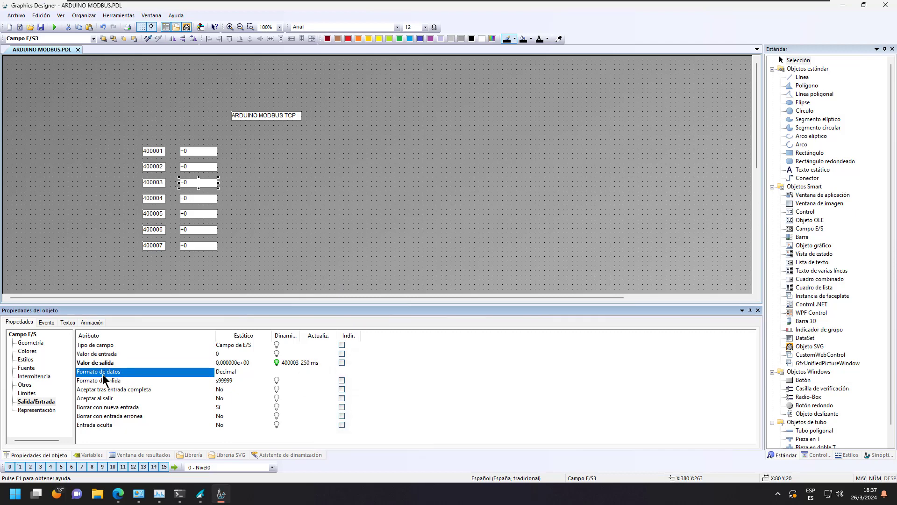
Set the output value's update cycle to 250 ms for the 400004 I/O field
{"action": "left_click", "coordinate": [204, 200]}
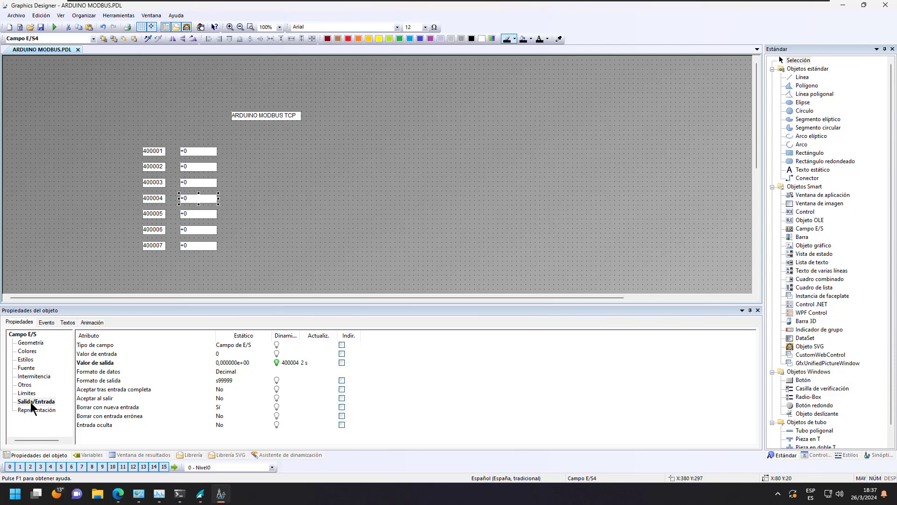
{"action": "double_click", "coordinate": [315, 362]}
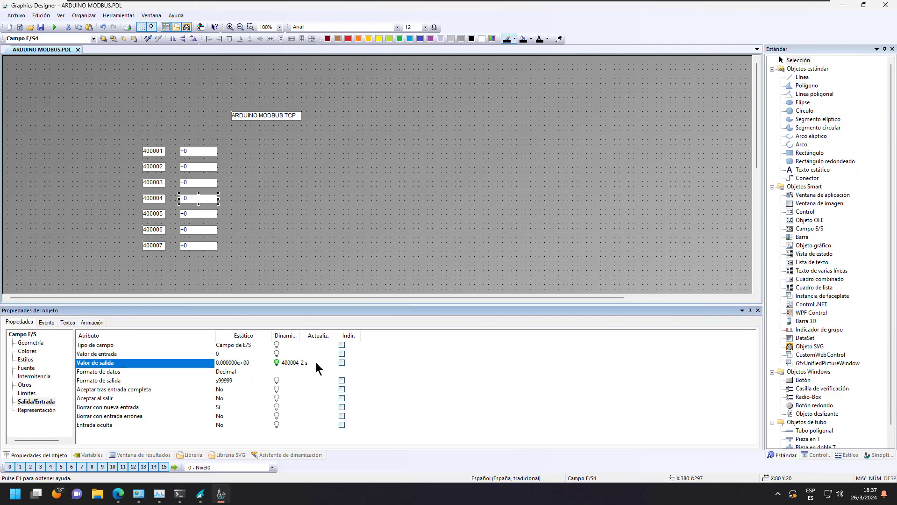
{"action": "left_click", "coordinate": [370, 395]}
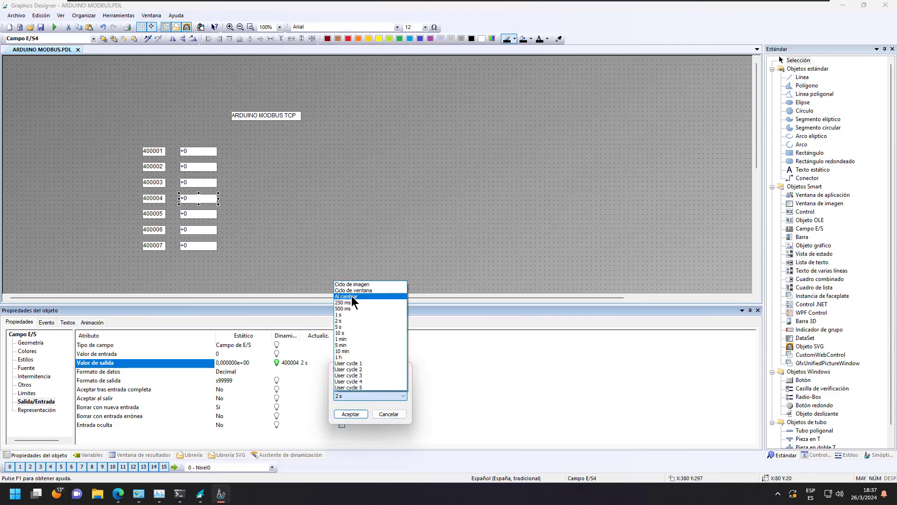
{"action": "left_click", "coordinate": [391, 302]}
{"action": "left_click", "coordinate": [351, 414]}
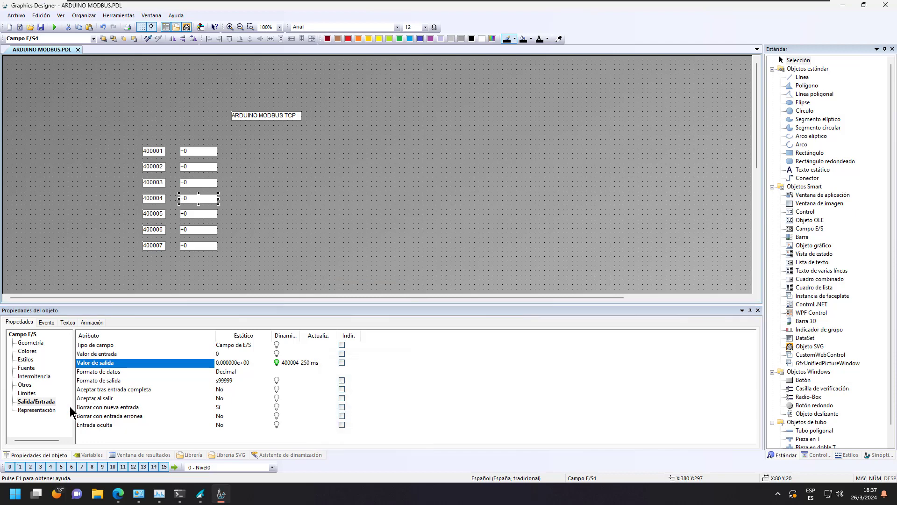
{"action": "left_click", "coordinate": [311, 371]}
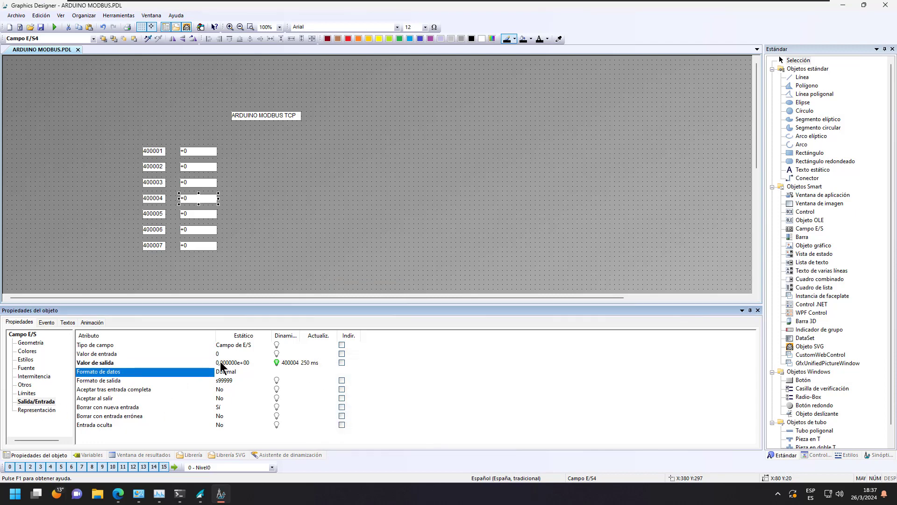
Set the output value's update cycle to 250 ms for the 400005 I/O field
{"action": "left_click", "coordinate": [199, 217]}
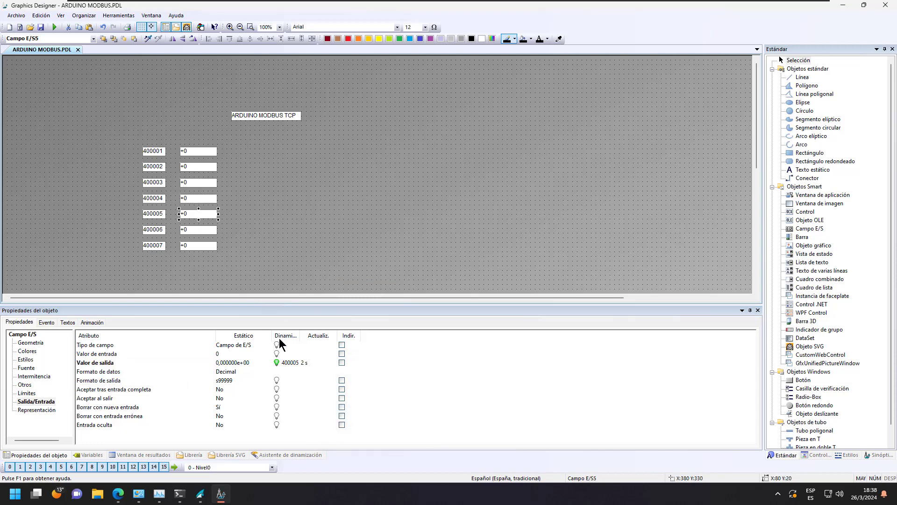
{"action": "double_click", "coordinate": [308, 361]}
{"action": "left_click", "coordinate": [360, 397]}
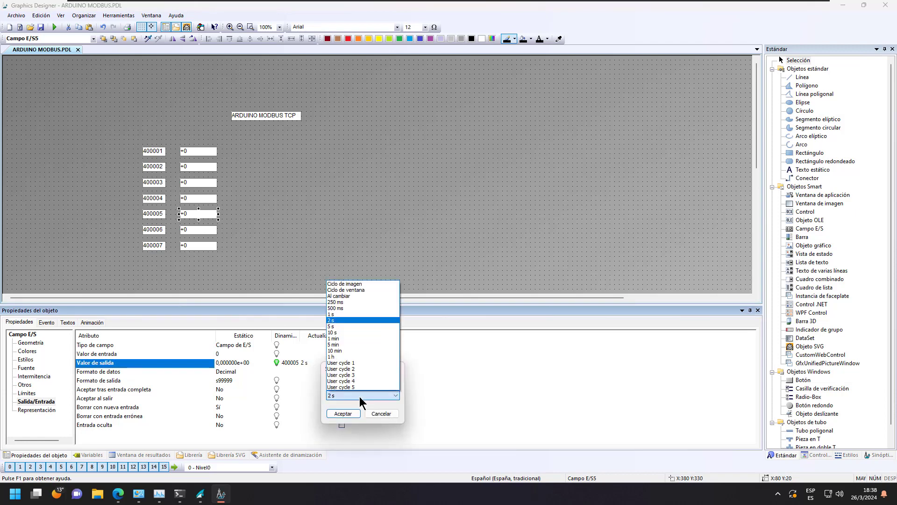
{"action": "left_click", "coordinate": [345, 304]}
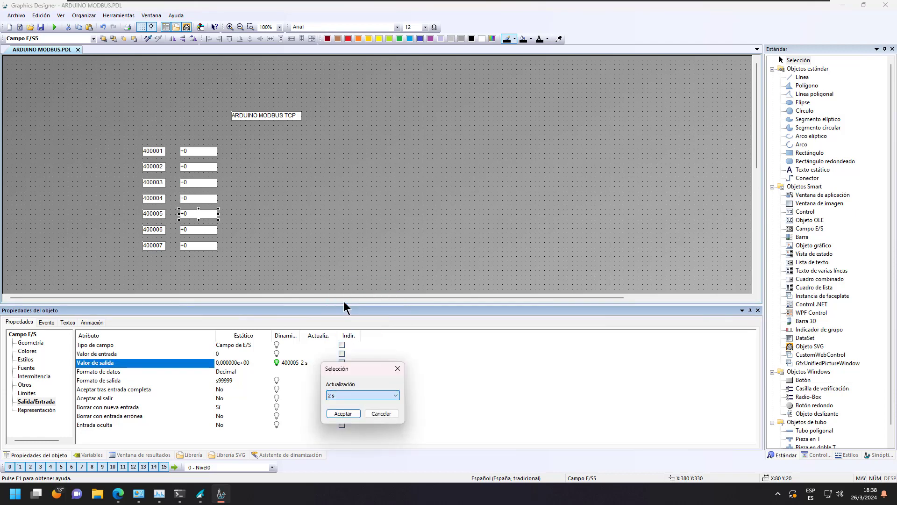
{"action": "left_click", "coordinate": [342, 413]}
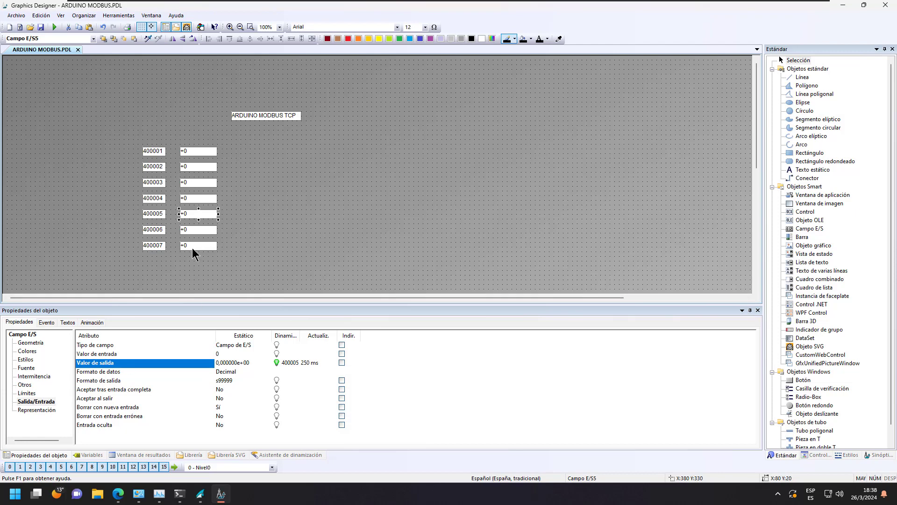
Set the output value's update cycle to 250 ms for the 400006 I/O field
{"action": "left_click", "coordinate": [197, 231]}
{"action": "left_click", "coordinate": [310, 364]}
{"action": "double_click", "coordinate": [312, 363]}
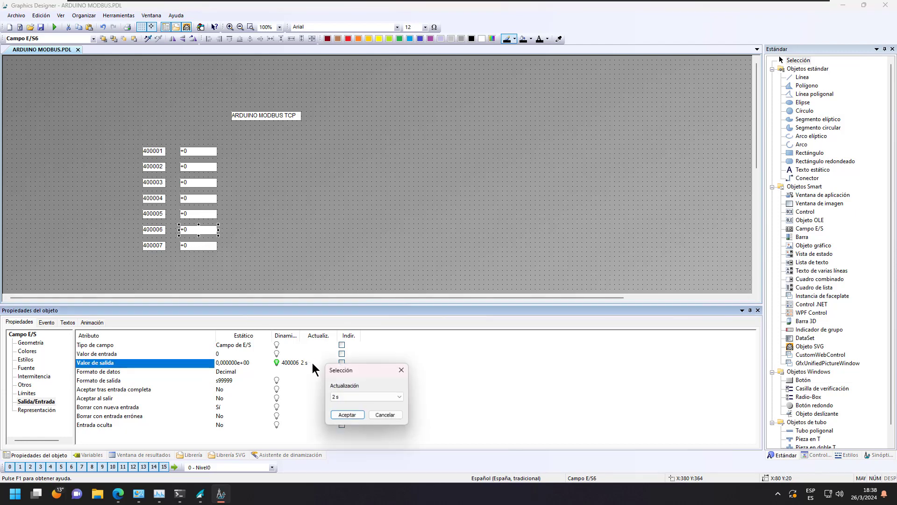
{"action": "left_click", "coordinate": [356, 395]}
{"action": "left_click", "coordinate": [344, 303]}
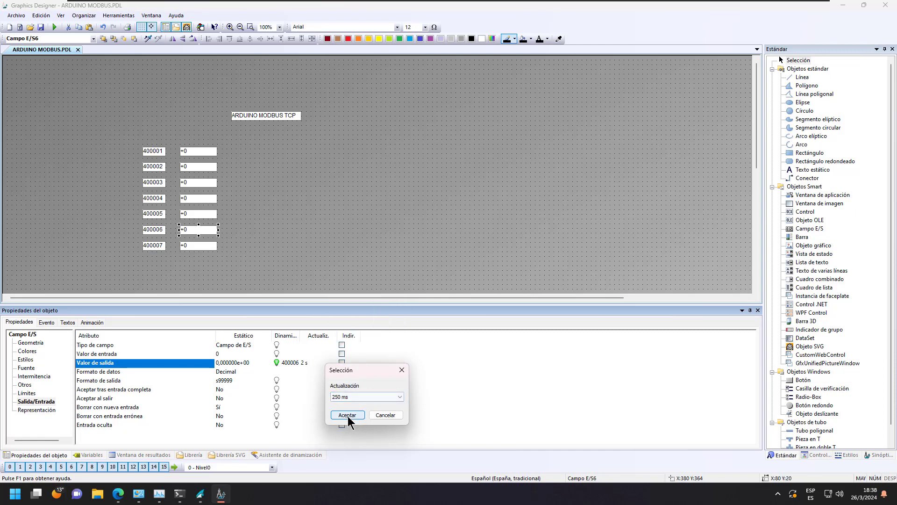
{"action": "left_click", "coordinate": [348, 415]}
Set the output value's update cycle to 250 ms for the 400007 I/O field
{"action": "left_click", "coordinate": [201, 246]}
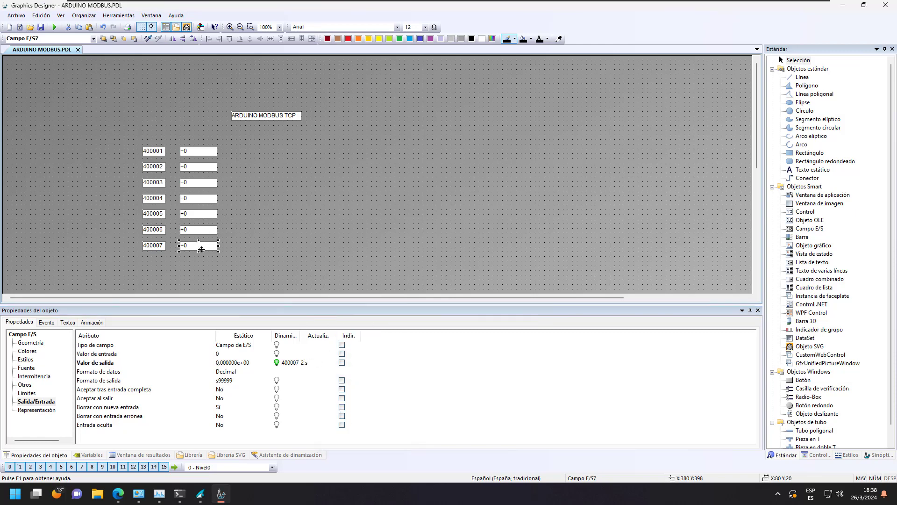
{"action": "double_click", "coordinate": [310, 364]}
{"action": "left_click", "coordinate": [360, 396]}
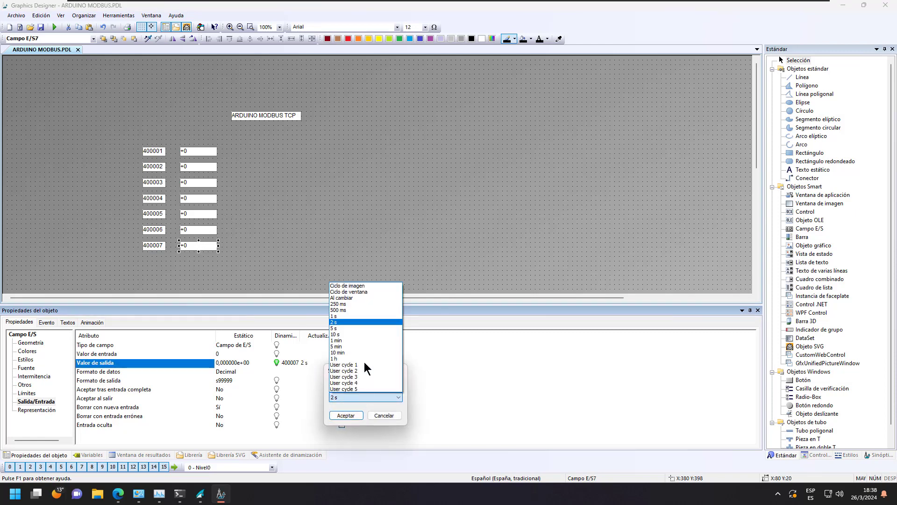
{"action": "left_click", "coordinate": [340, 304]}
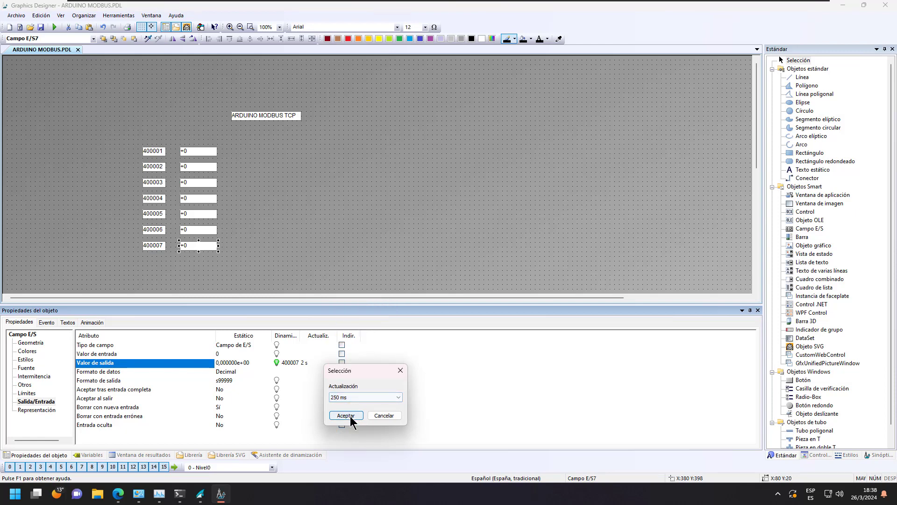
{"action": "left_click", "coordinate": [346, 416]}
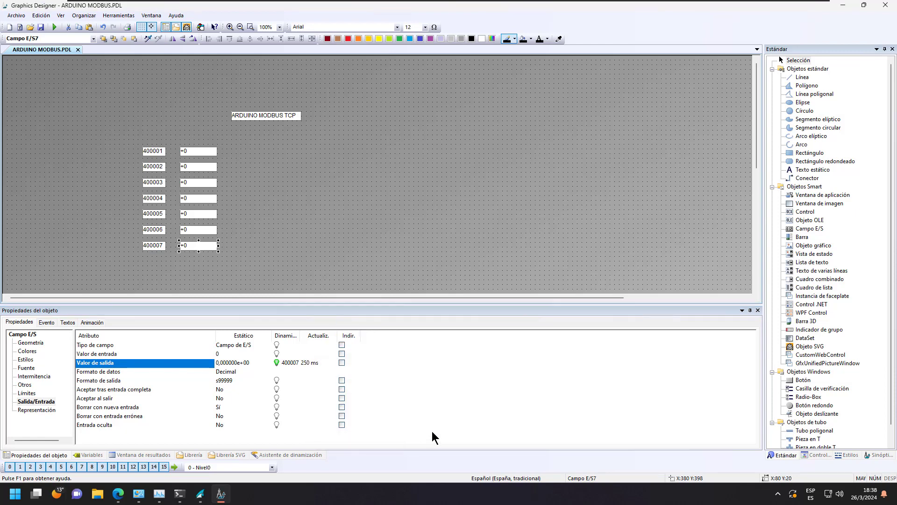
Save the ARDUINO MODBUS picture and start it in WinCC Runtime
{"action": "left_click", "coordinate": [41, 28]}
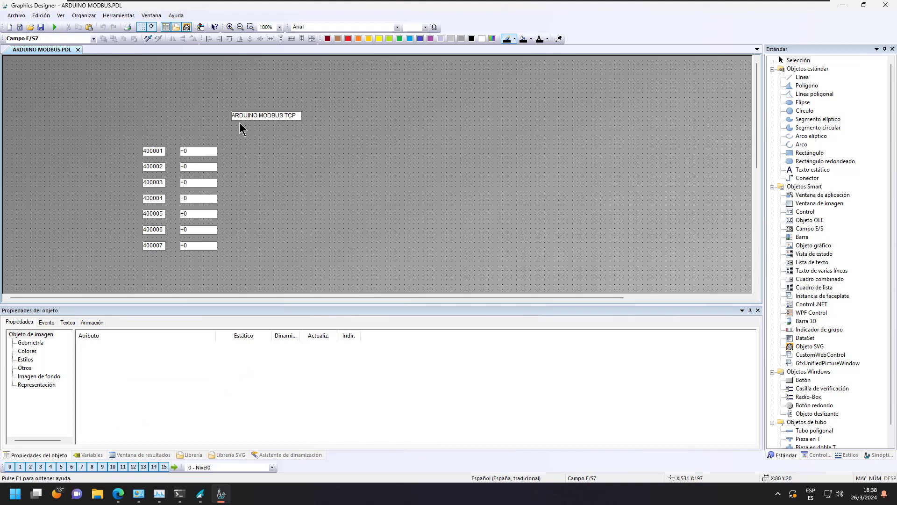
{"action": "left_click", "coordinate": [55, 27]}
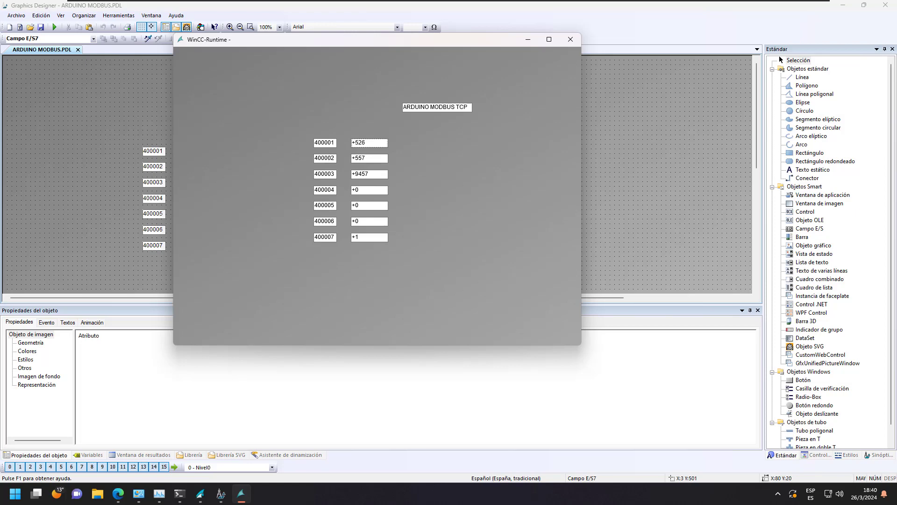
Switch to the Arduino IDE and examine how the sketch's loop() code fills the MbData holding registers
{"action": "key", "text": "alt+Tab"}
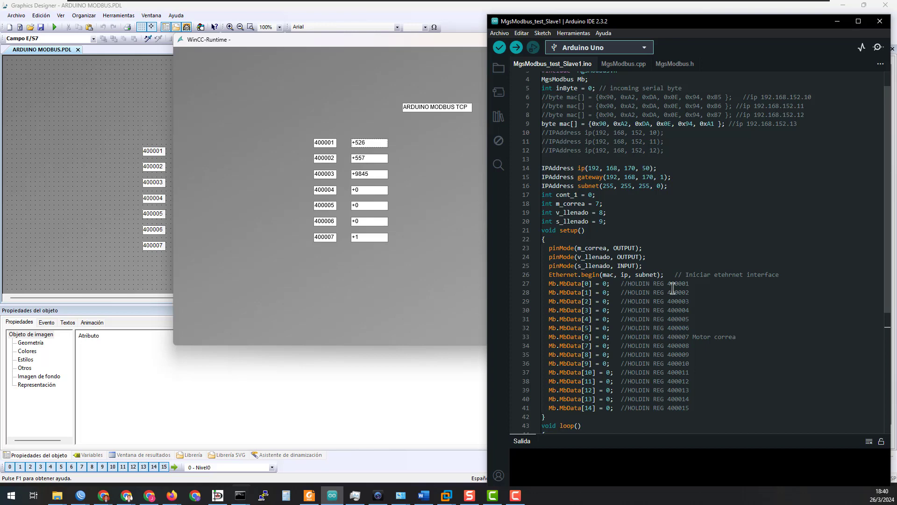
{"action": "scroll", "coordinate": [673, 288], "scroll_direction": "down", "scroll_amount": 5}
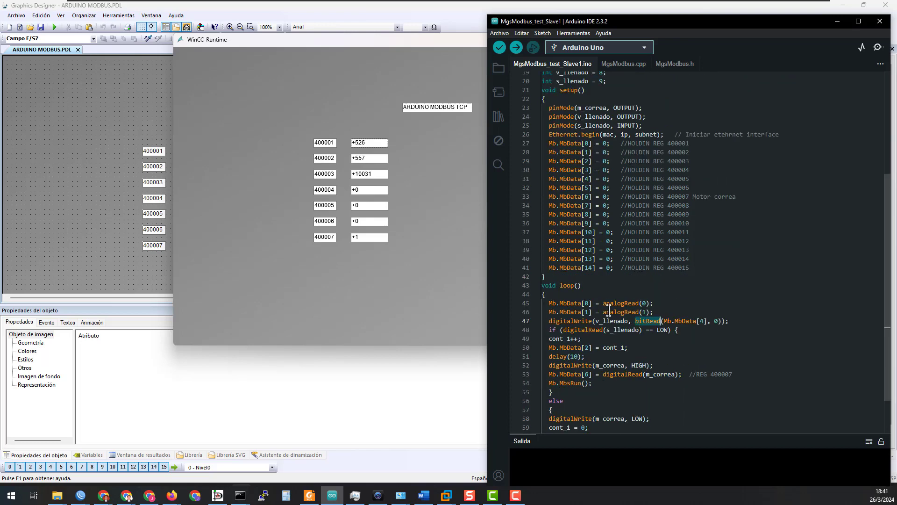
{"action": "mouse_move", "coordinate": [610, 311]}
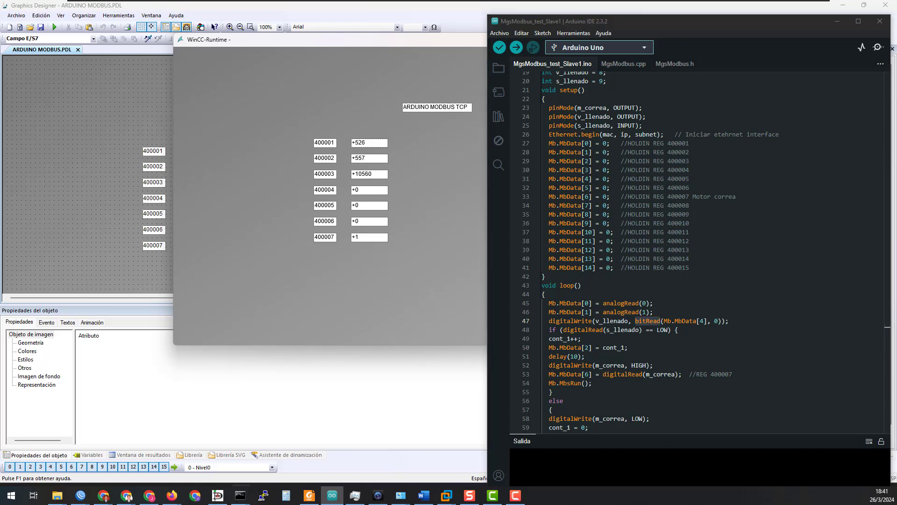
Bring up the browser's webcam page and arrange it side by side with the Arduino IDE to compare the board with the code
{"action": "key", "text": "alt+Tab"}
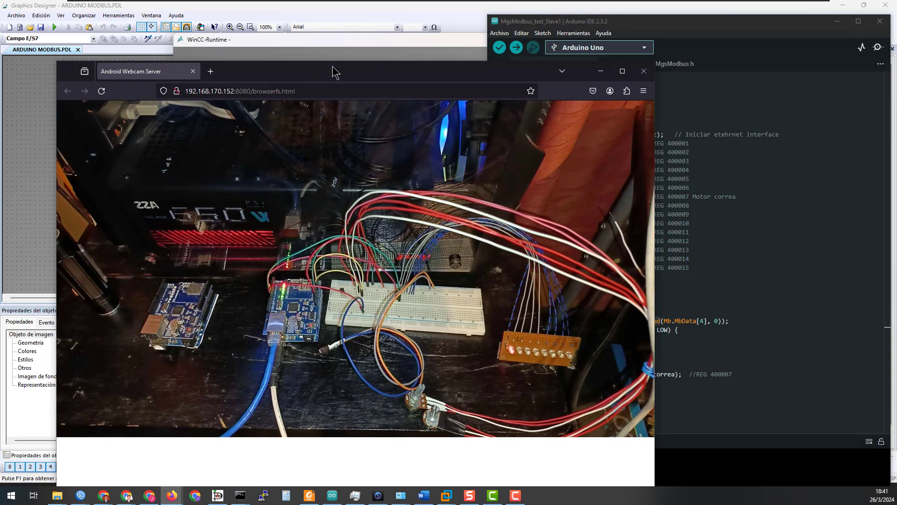
{"action": "left_click_drag", "start_coordinate": [333, 66], "coordinate": [191, 44]}
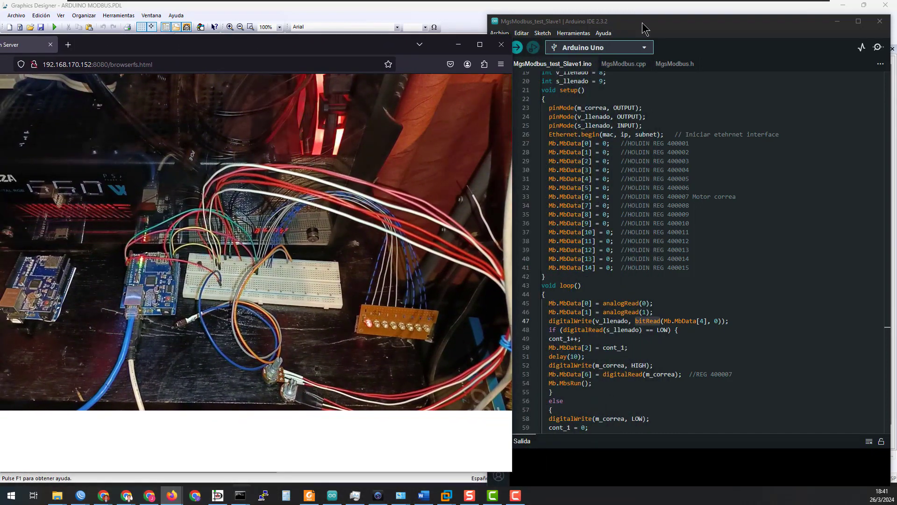
{"action": "left_click_drag", "start_coordinate": [645, 29], "coordinate": [591, 19]}
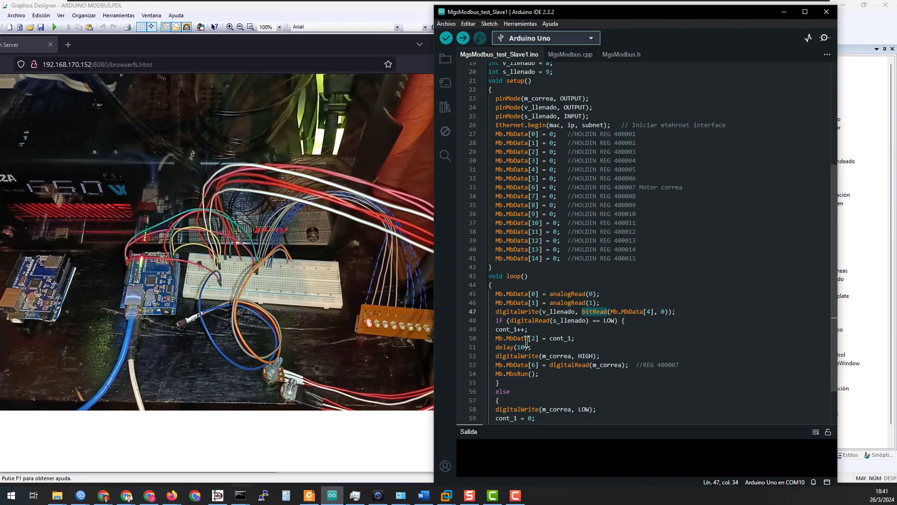
{"action": "mouse_move", "coordinate": [524, 337]}
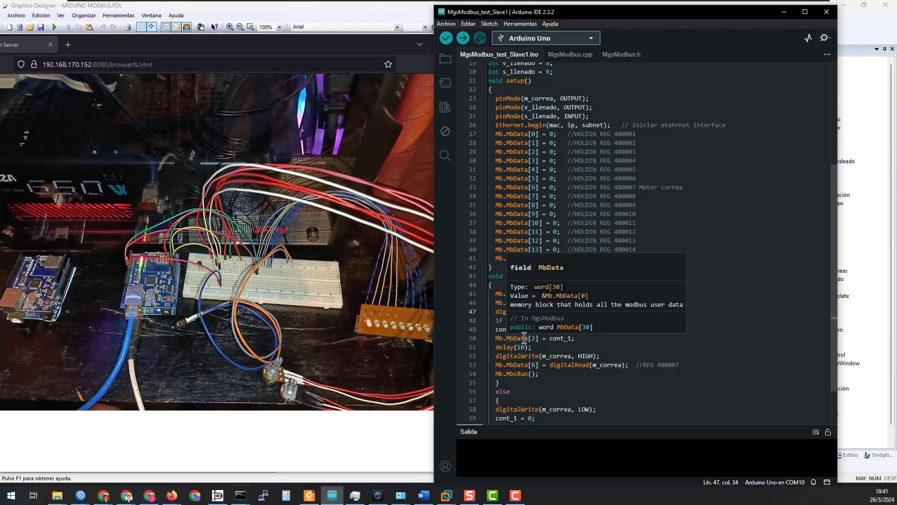